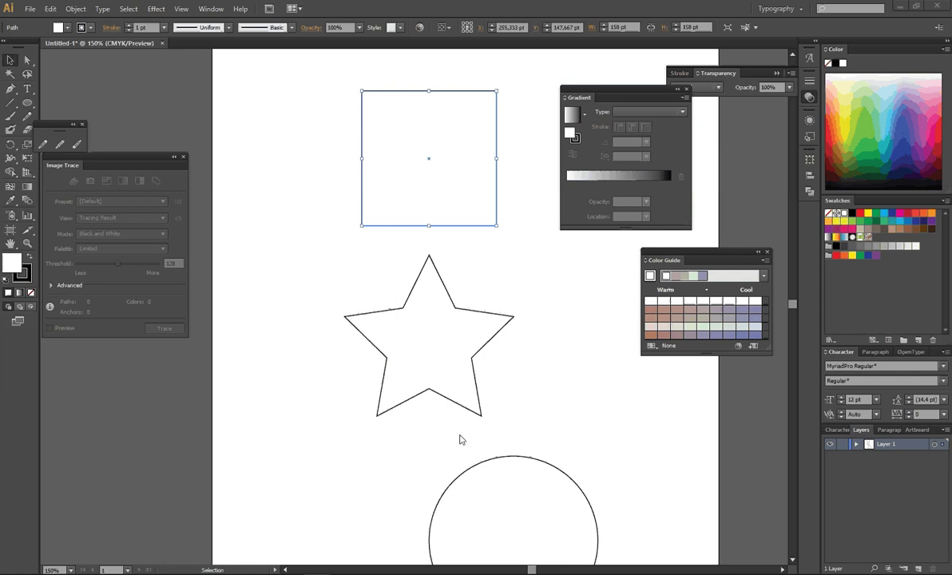
Step: Fill the square with red C6202C using the Fill swatch's Color Picker
{"action": "scroll", "coordinate": [484, 338], "scroll_direction": "down", "scroll_amount": 1}
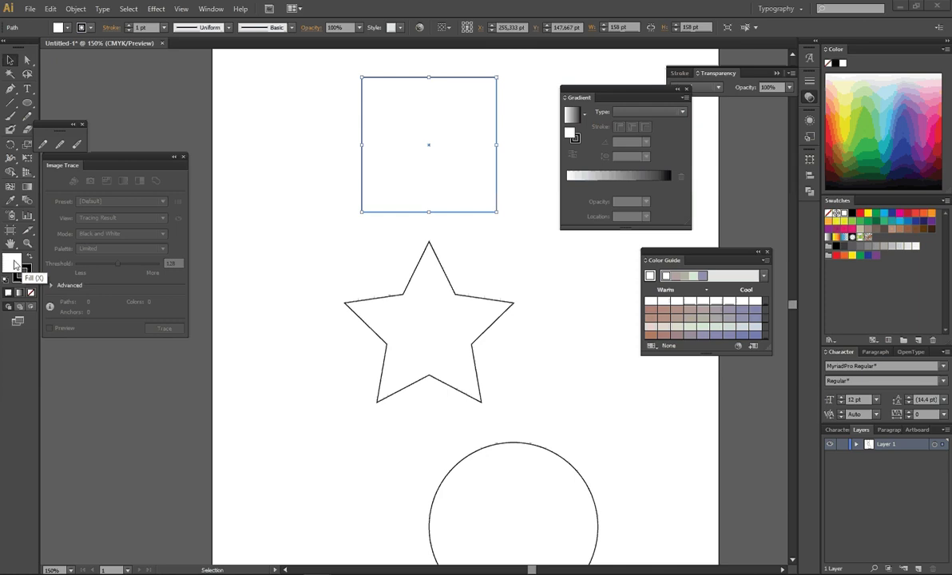
{"action": "double_click", "coordinate": [13, 264]}
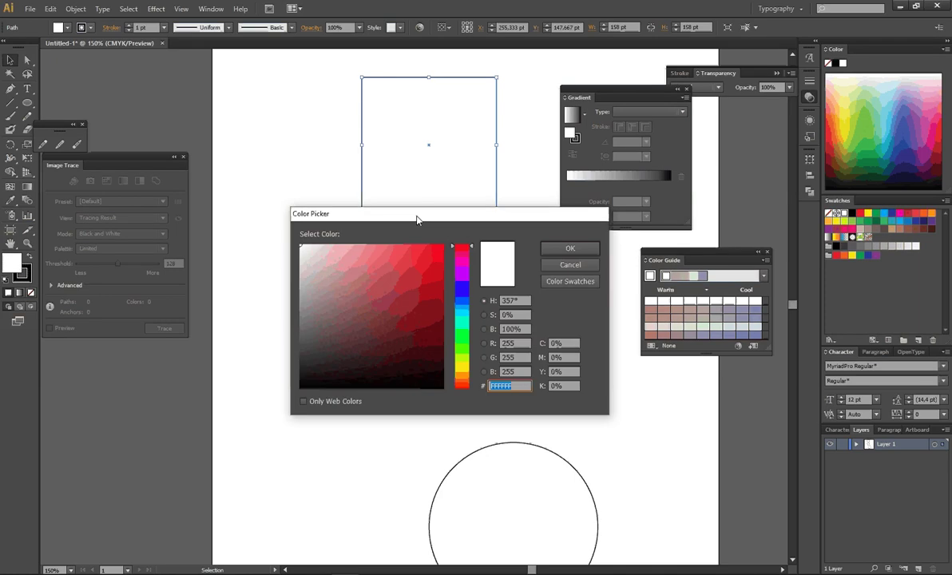
{"action": "left_click_drag", "start_coordinate": [416, 219], "coordinate": [404, 227]}
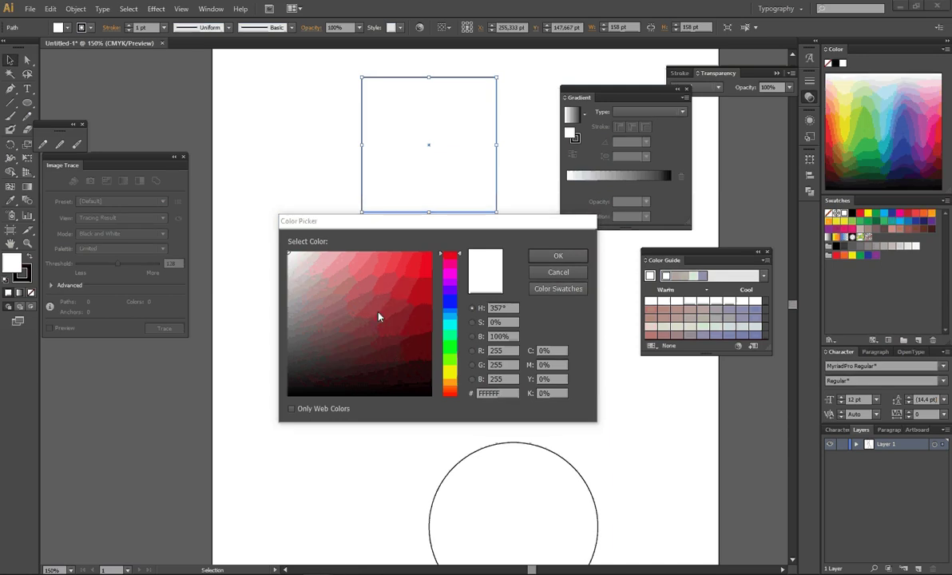
{"action": "left_click", "coordinate": [409, 285]}
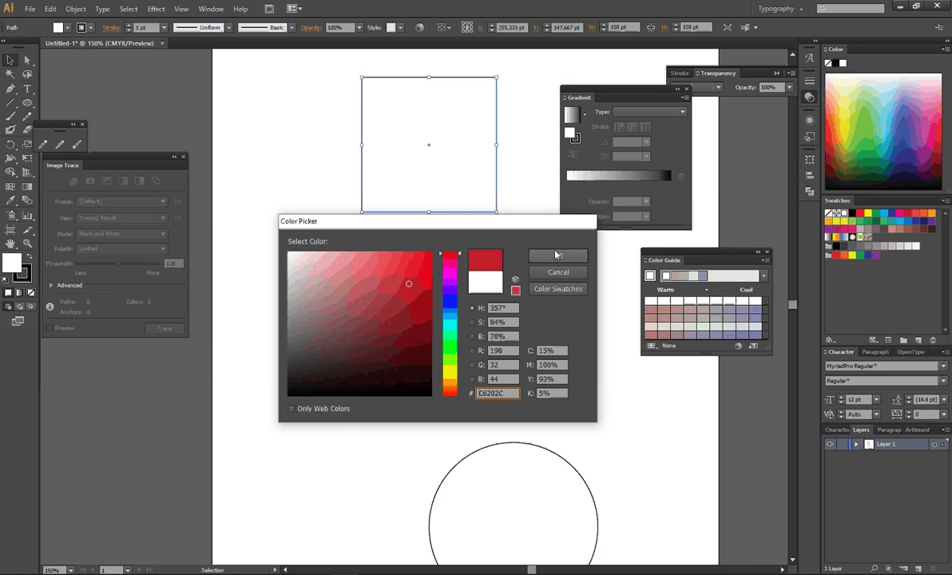
{"action": "left_click", "coordinate": [556, 254]}
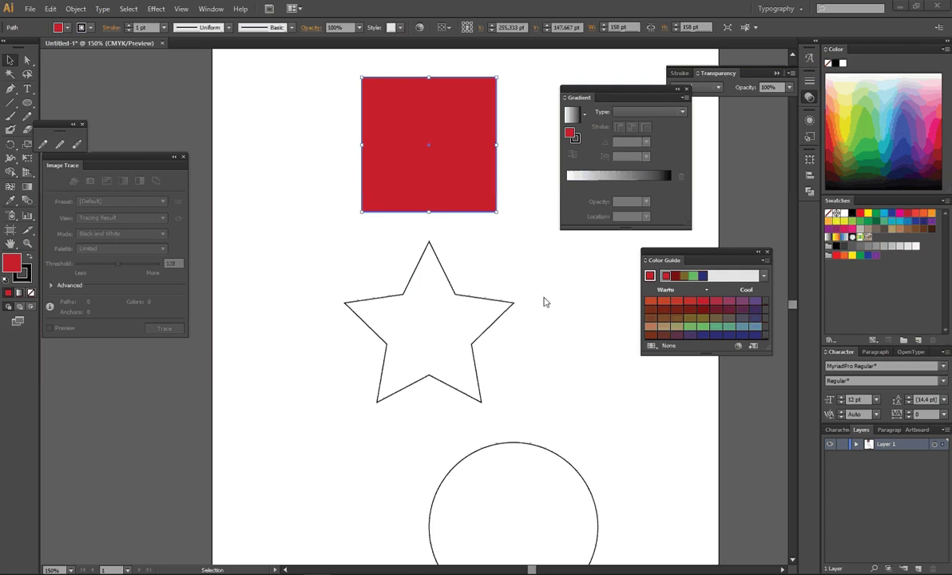
Step: Reset to default fill and stroke, then fill the square with bright blue 211DD8
{"action": "key", "text": "a"}
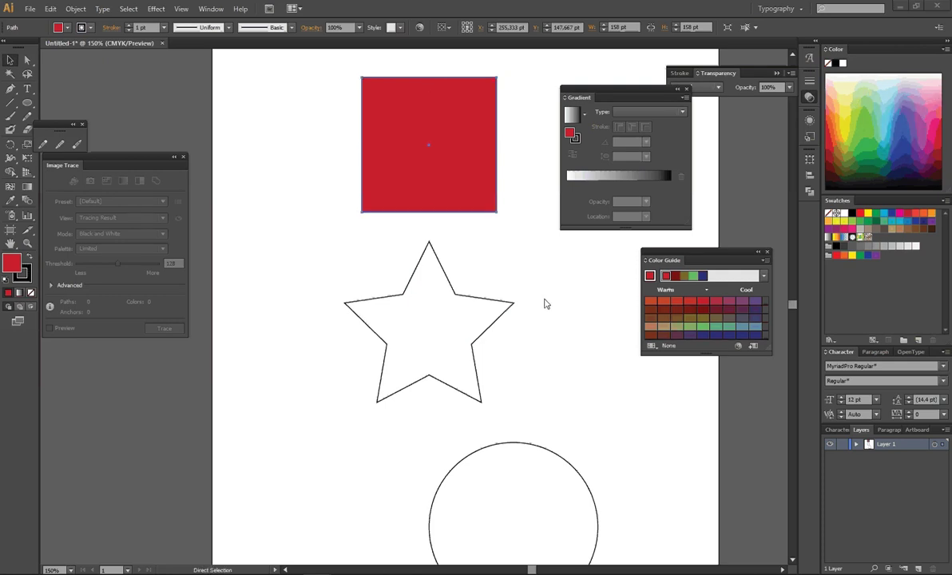
{"action": "key", "text": "v"}
{"action": "key", "text": "d"}
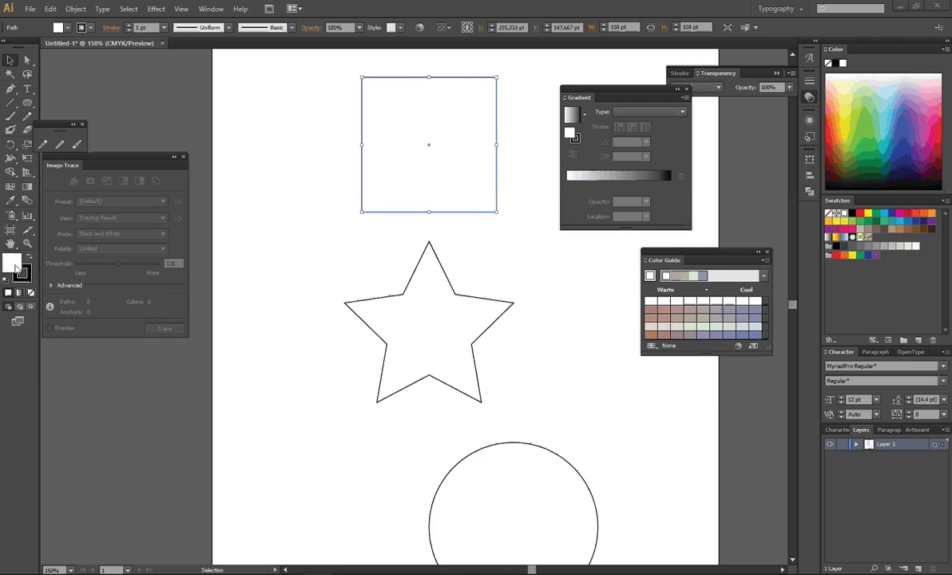
{"action": "double_click", "coordinate": [14, 266]}
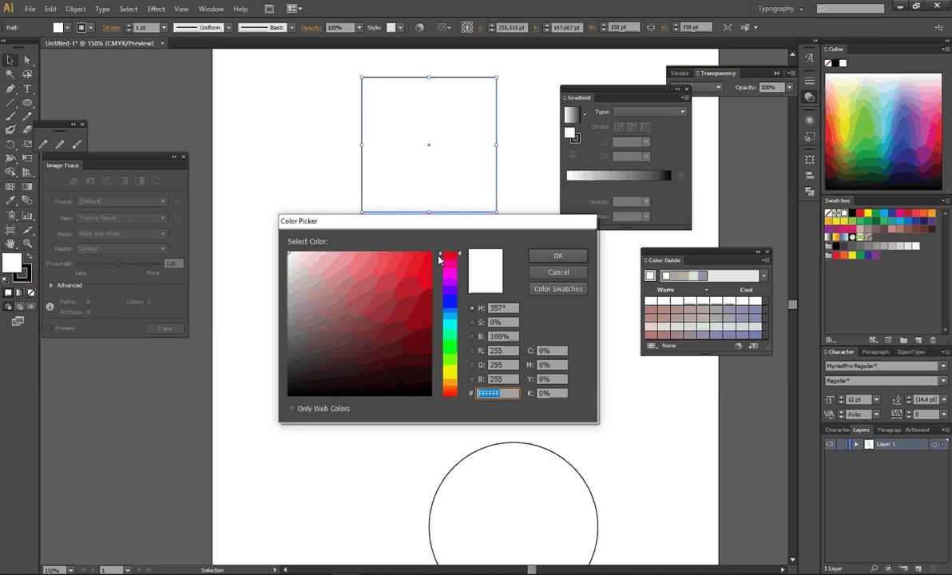
{"action": "left_click_drag", "start_coordinate": [438, 254], "coordinate": [442, 299]}
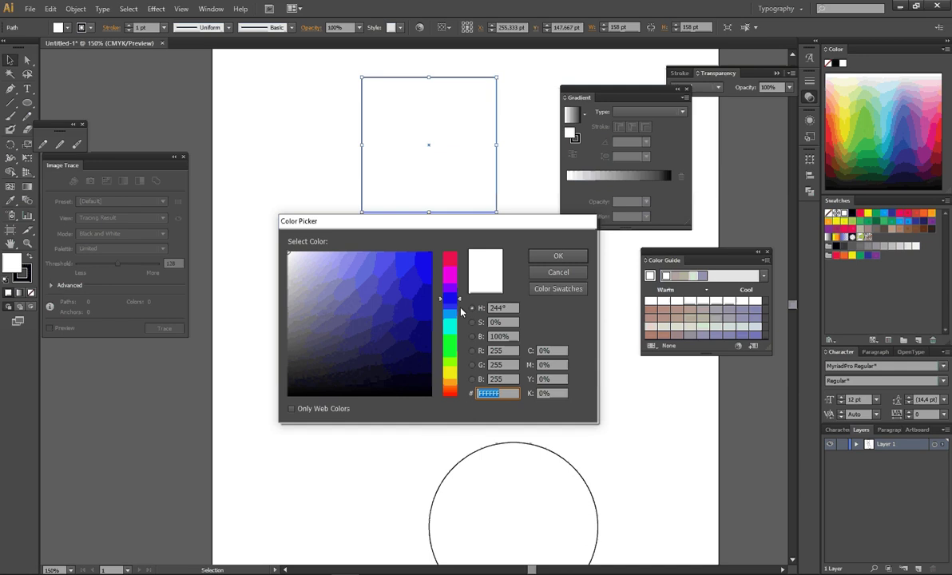
{"action": "left_click", "coordinate": [414, 284]}
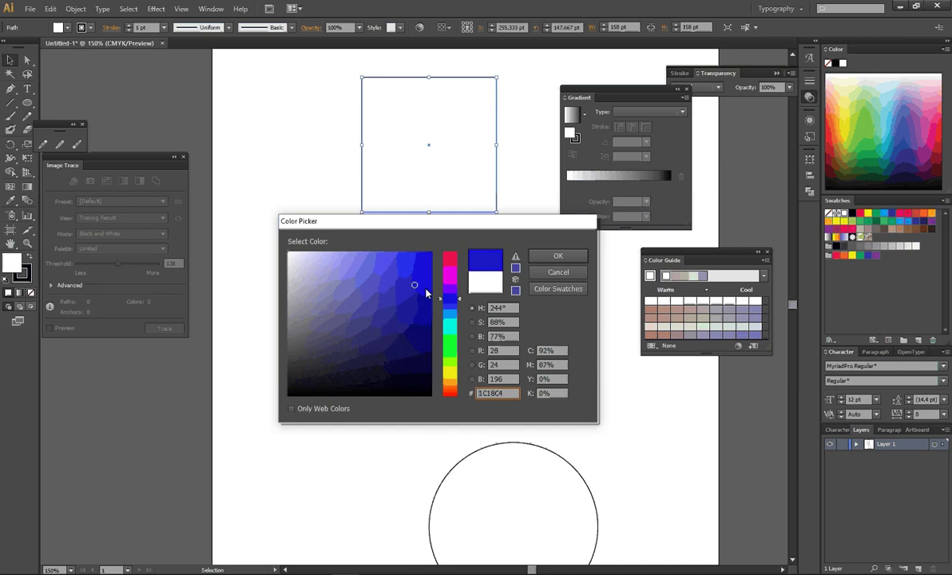
{"action": "left_click", "coordinate": [412, 274]}
{"action": "left_click", "coordinate": [546, 259]}
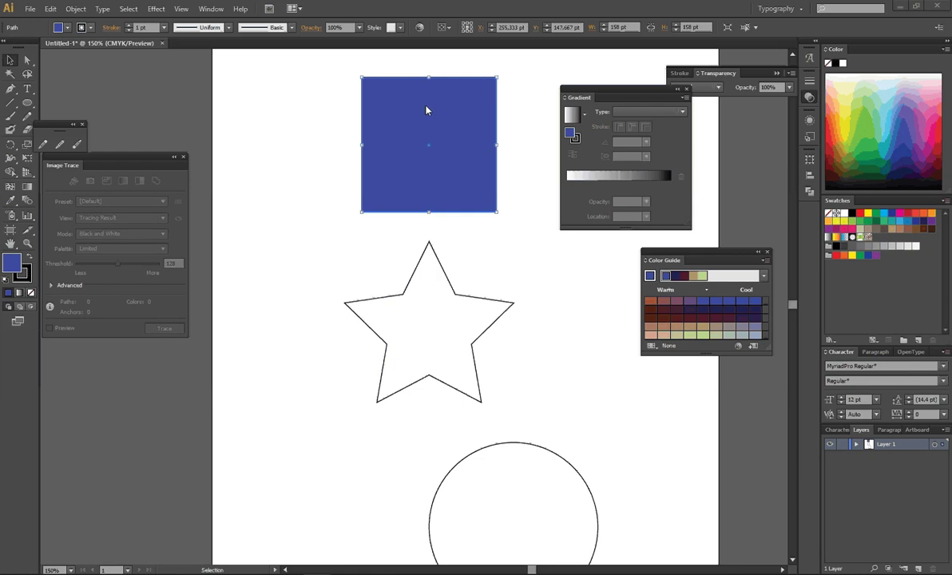
Step: Set K to 10% on the square's blue fill, producing muted blue 394492
{"action": "double_click", "coordinate": [9, 266]}
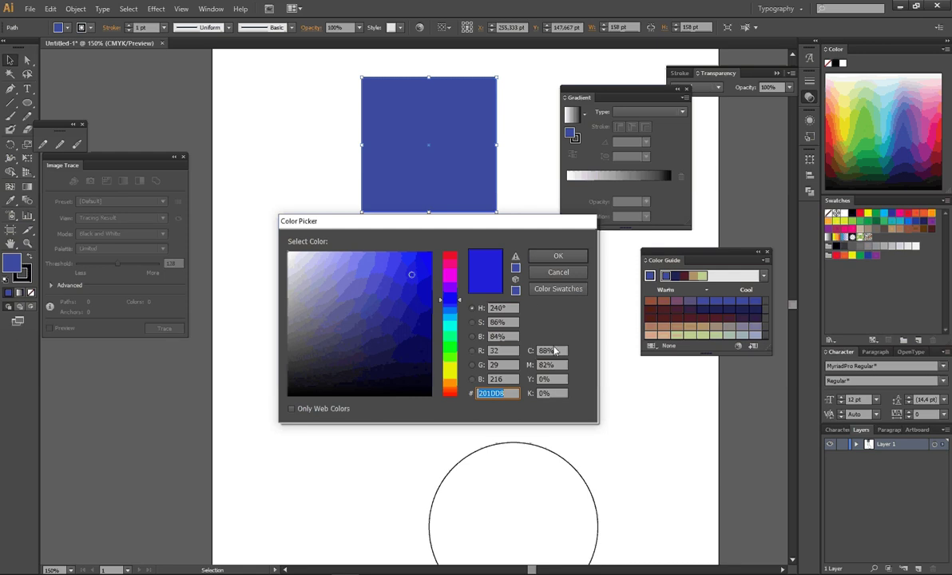
{"action": "left_click_drag", "start_coordinate": [506, 226], "coordinate": [499, 228]}
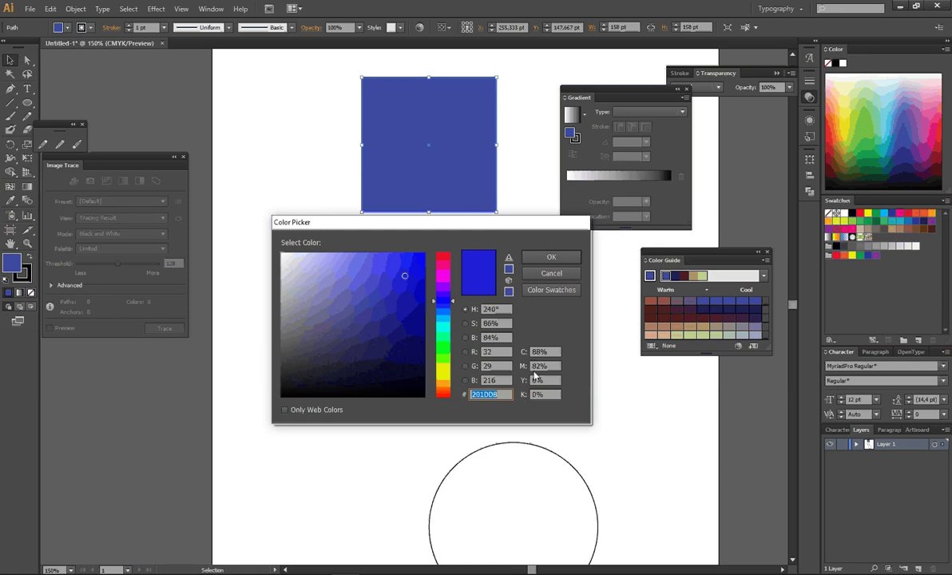
{"action": "left_click_drag", "start_coordinate": [489, 230], "coordinate": [489, 237]}
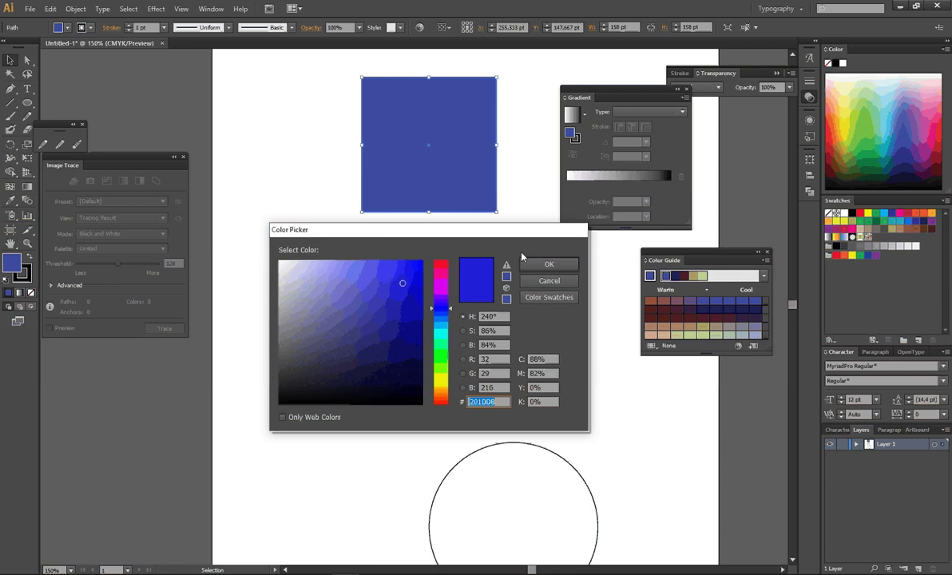
{"action": "left_click_drag", "start_coordinate": [470, 236], "coordinate": [465, 241]}
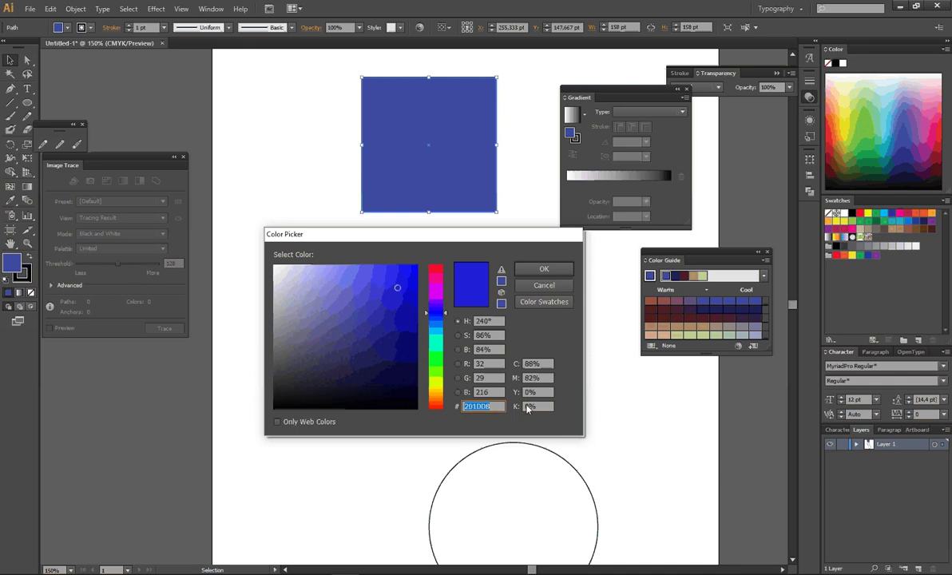
{"action": "double_click", "coordinate": [527, 407]}
{"action": "type", "text": "10"}
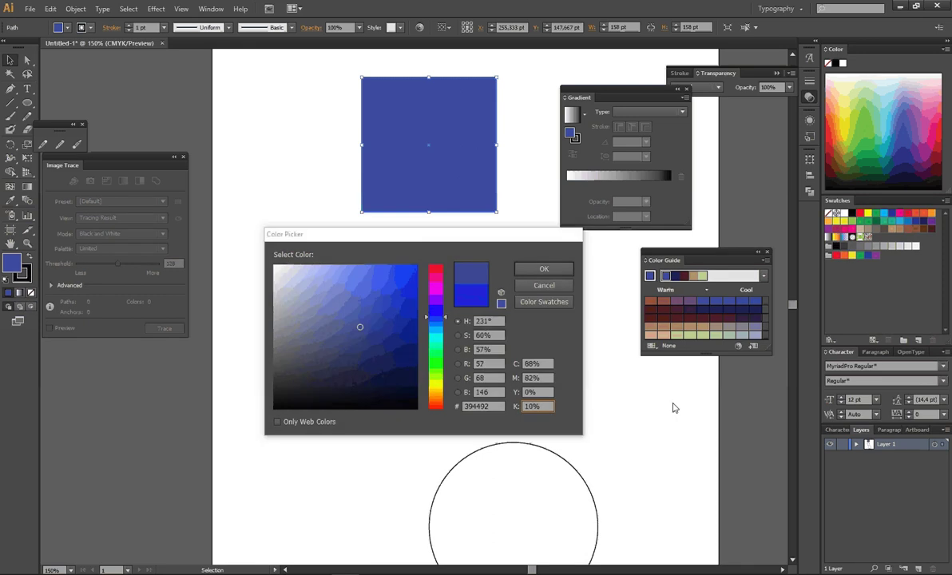
{"action": "key", "text": "Return"}
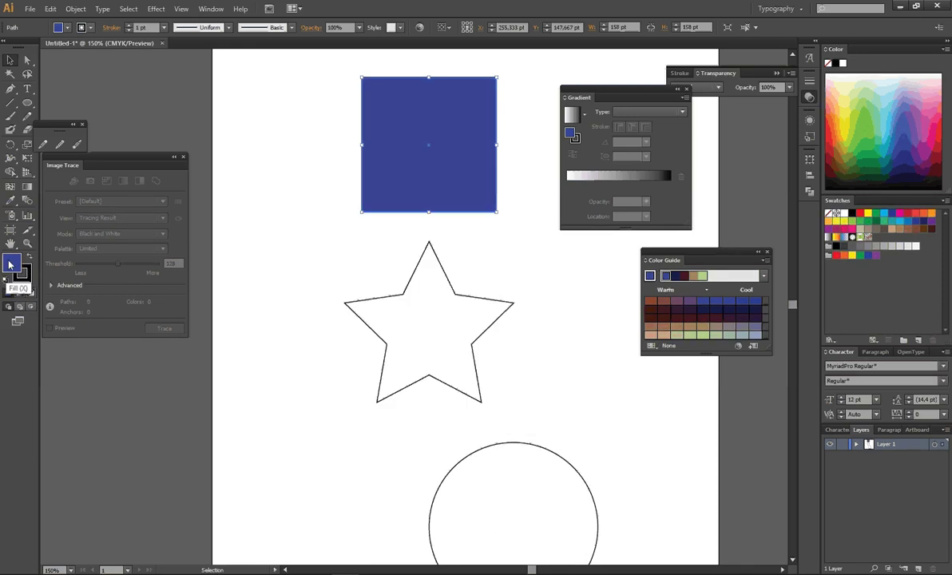
Step: Cycle the fill's Color Picker field through the red, green and blue component views
{"action": "double_click", "coordinate": [10, 263]}
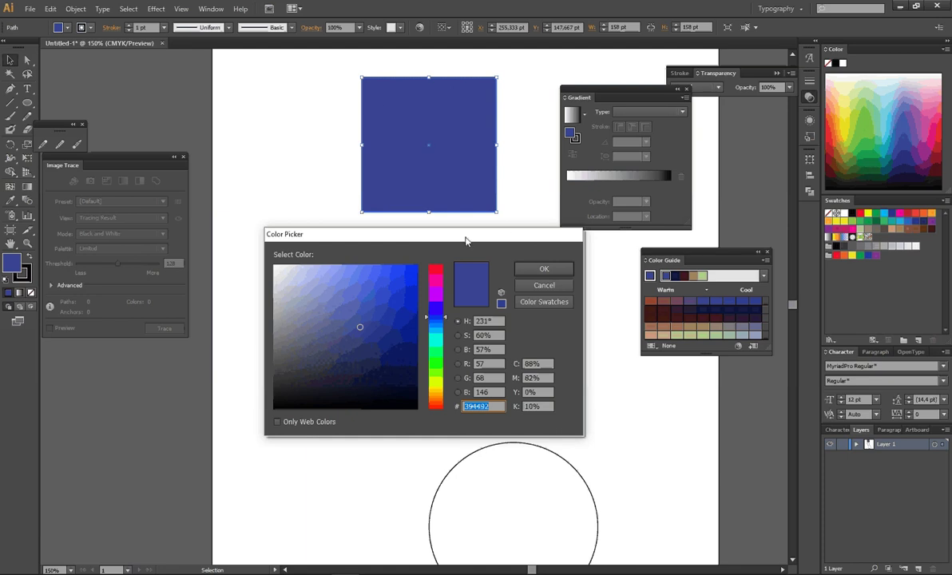
{"action": "left_click_drag", "start_coordinate": [480, 243], "coordinate": [470, 245]}
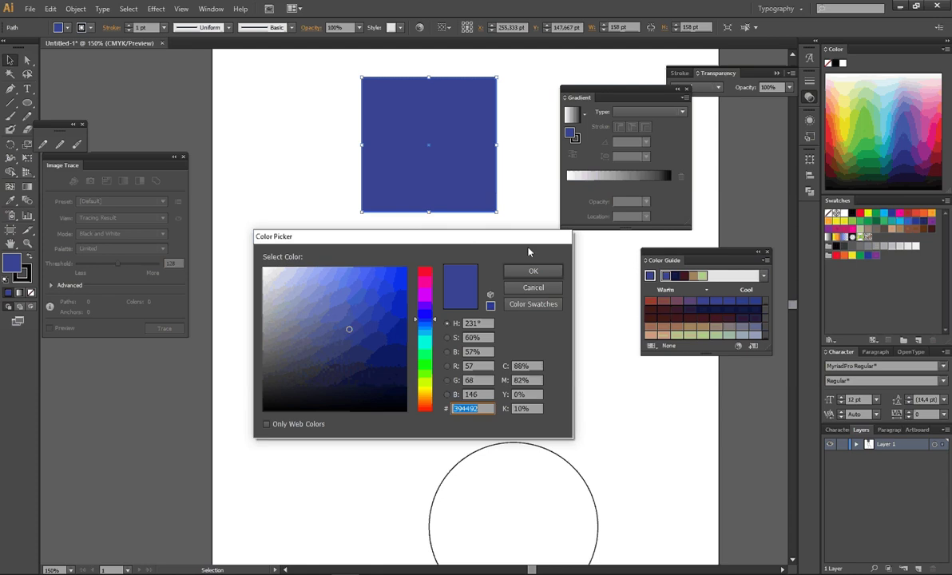
{"action": "left_click_drag", "start_coordinate": [520, 238], "coordinate": [510, 239]}
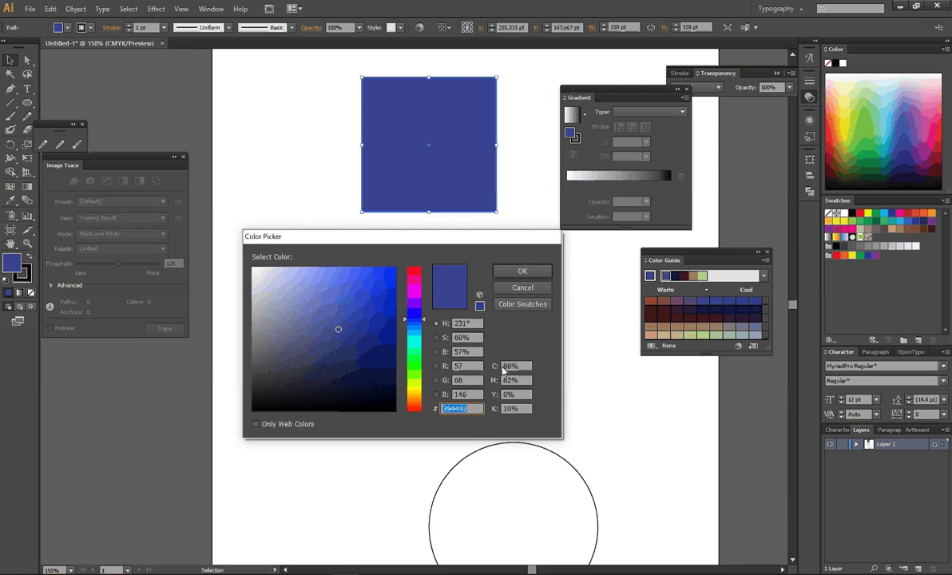
{"action": "left_click_drag", "start_coordinate": [481, 241], "coordinate": [477, 239]}
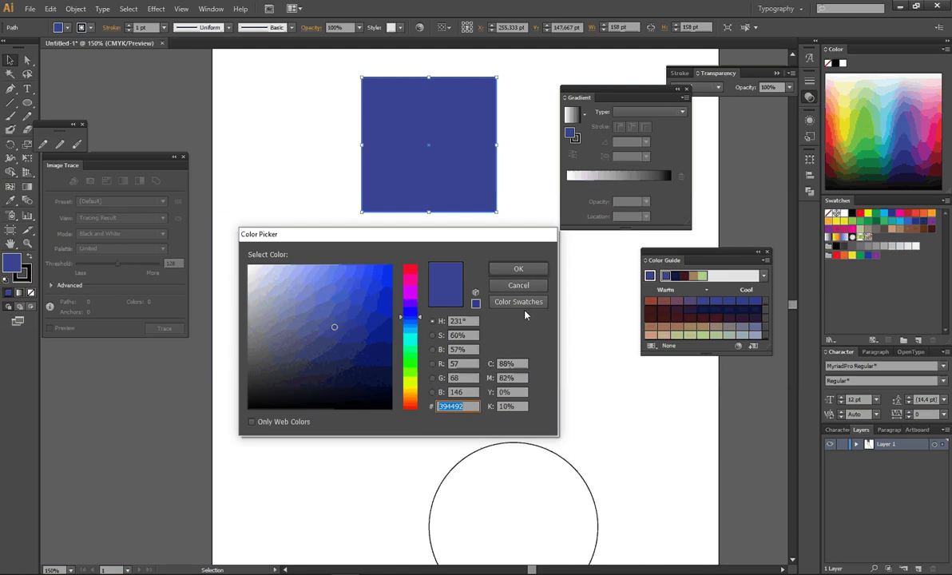
{"action": "left_click", "coordinate": [434, 365]}
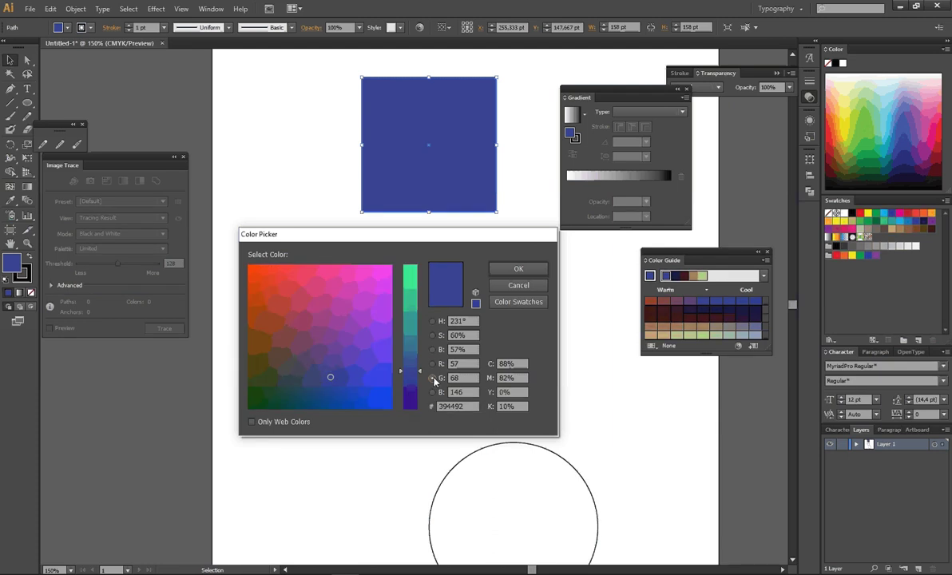
{"action": "left_click", "coordinate": [431, 392]}
{"action": "left_click", "coordinate": [432, 377]}
{"action": "left_click", "coordinate": [434, 392]}
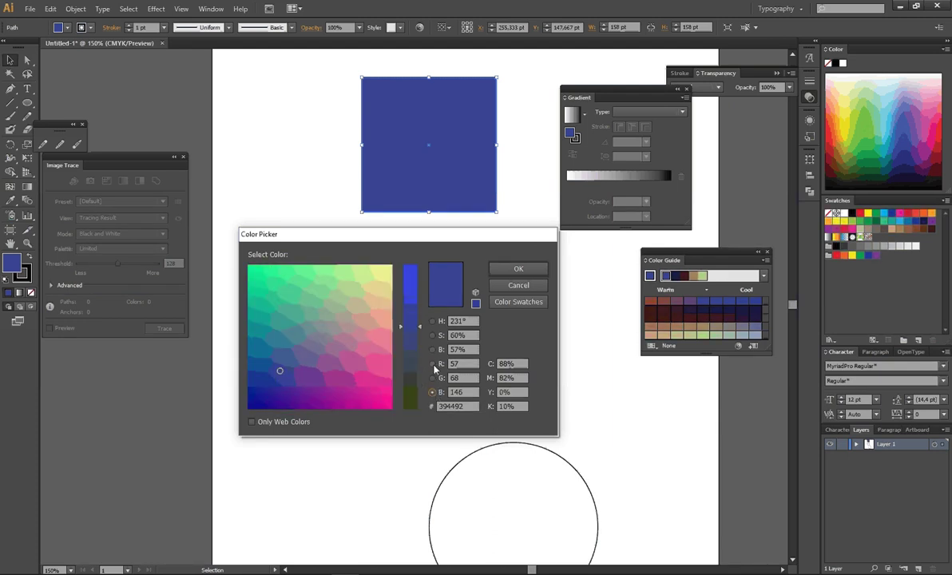
{"action": "left_click", "coordinate": [432, 363]}
{"action": "left_click", "coordinate": [432, 392]}
{"action": "left_click", "coordinate": [433, 364]}
{"action": "left_click", "coordinate": [433, 378]}
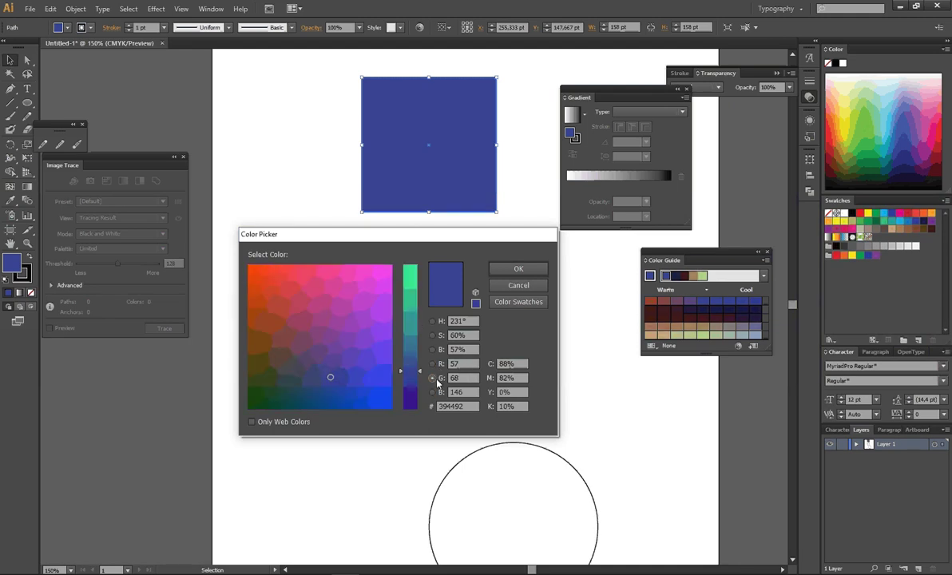
{"action": "left_click", "coordinate": [438, 391]}
{"action": "left_click", "coordinate": [432, 364]}
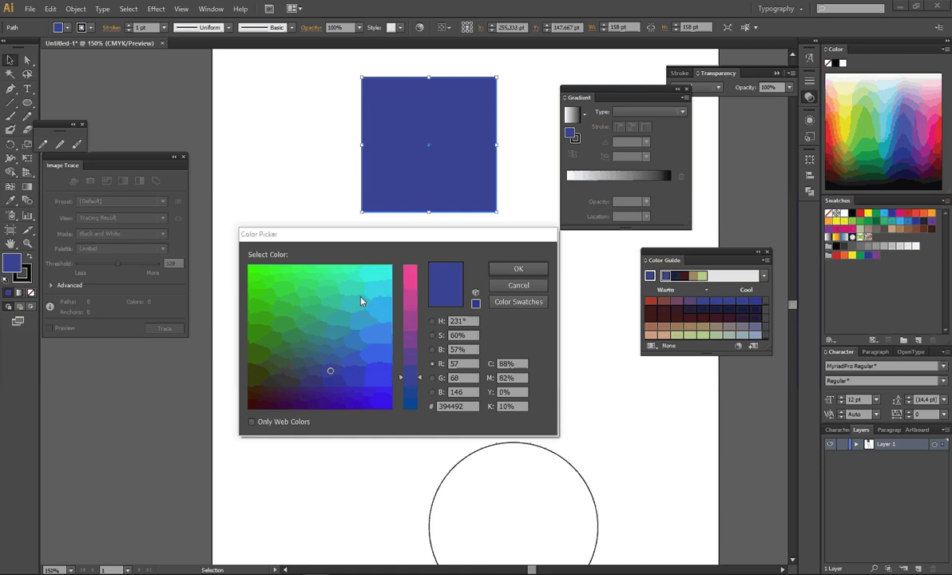
Step: Choose a bright cyan around 39E2EF and apply it as the square's fill
{"action": "mouse_move", "coordinate": [382, 305]}
{"action": "left_mouse_down"}
{"action": "mouse_move", "coordinate": [366, 276]}
{"action": "mouse_move", "coordinate": [379, 290]}
{"action": "left_mouse_up"}
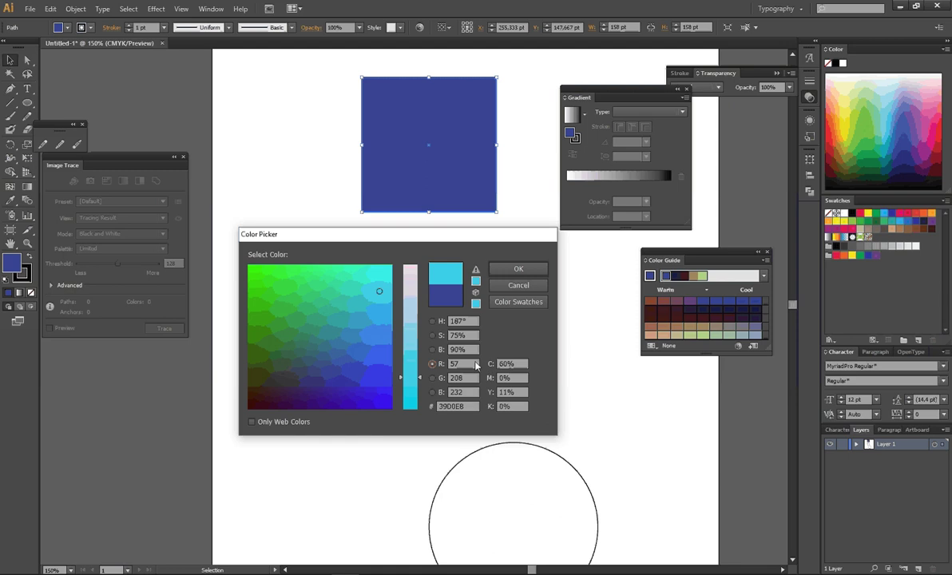
{"action": "left_click_drag", "start_coordinate": [362, 265], "coordinate": [383, 280]}
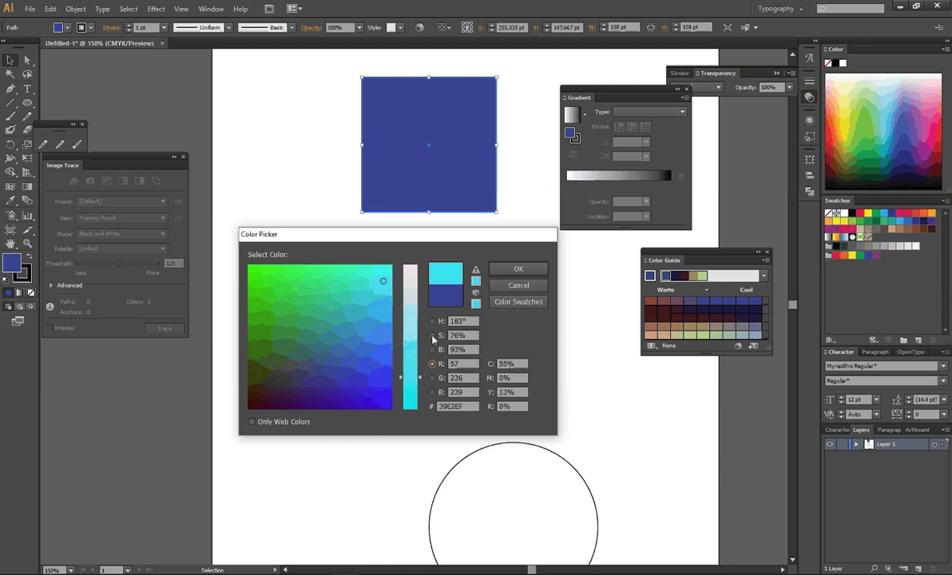
{"action": "left_click", "coordinate": [432, 321]}
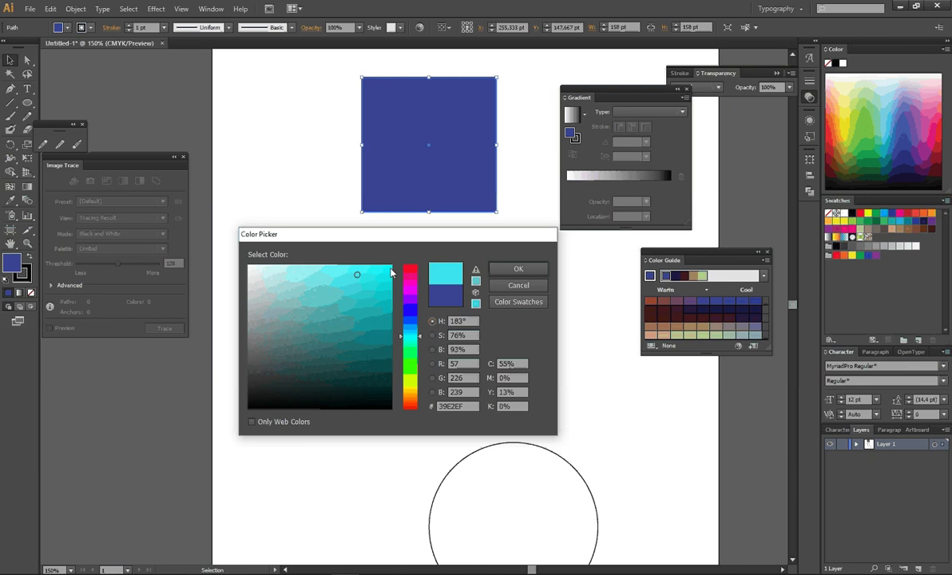
{"action": "left_click", "coordinate": [518, 268]}
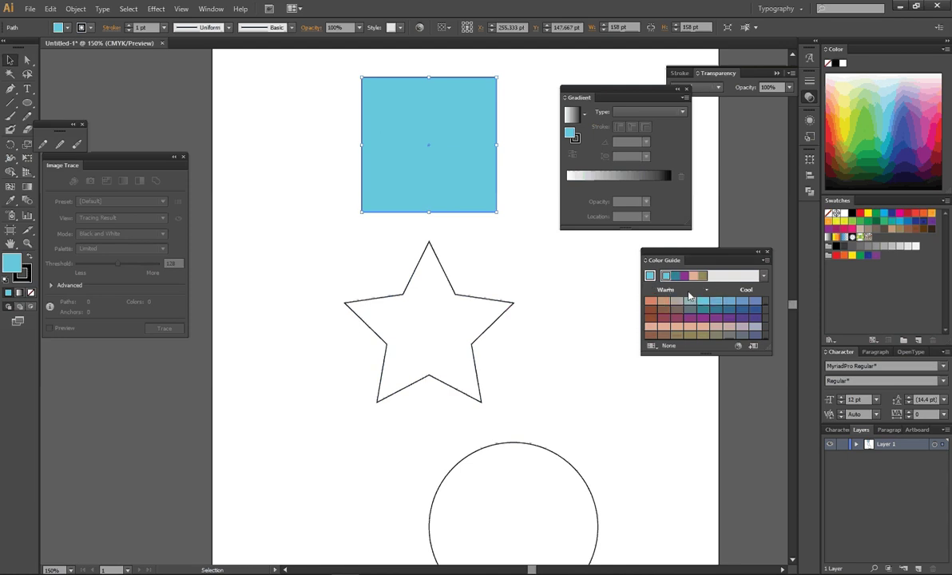
Step: Save a light-blue Color Guide harmony colour into the Swatches panel
{"action": "mouse_move", "coordinate": [665, 289]}
{"action": "left_click_drag", "start_coordinate": [702, 302], "coordinate": [833, 283]}
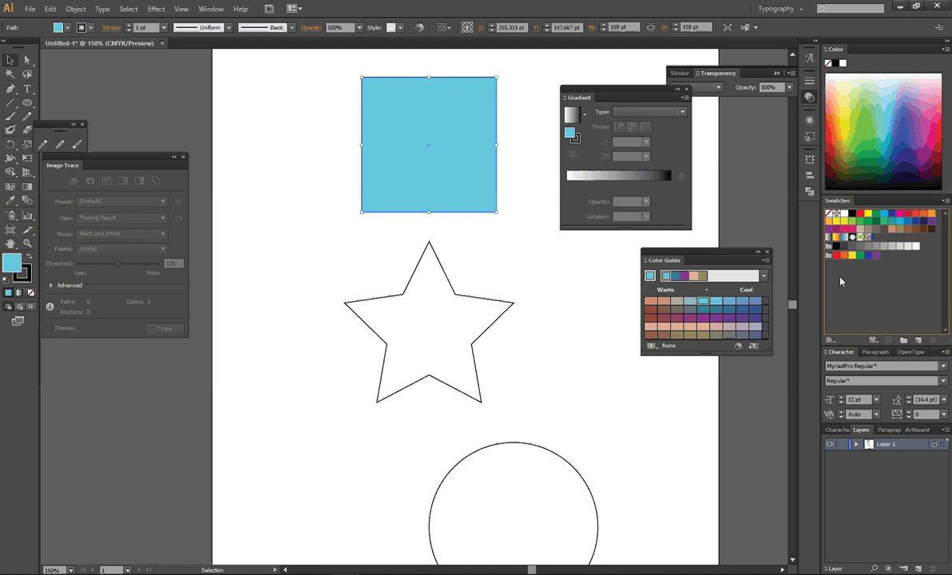
{"action": "left_click_drag", "start_coordinate": [840, 281], "coordinate": [853, 268]}
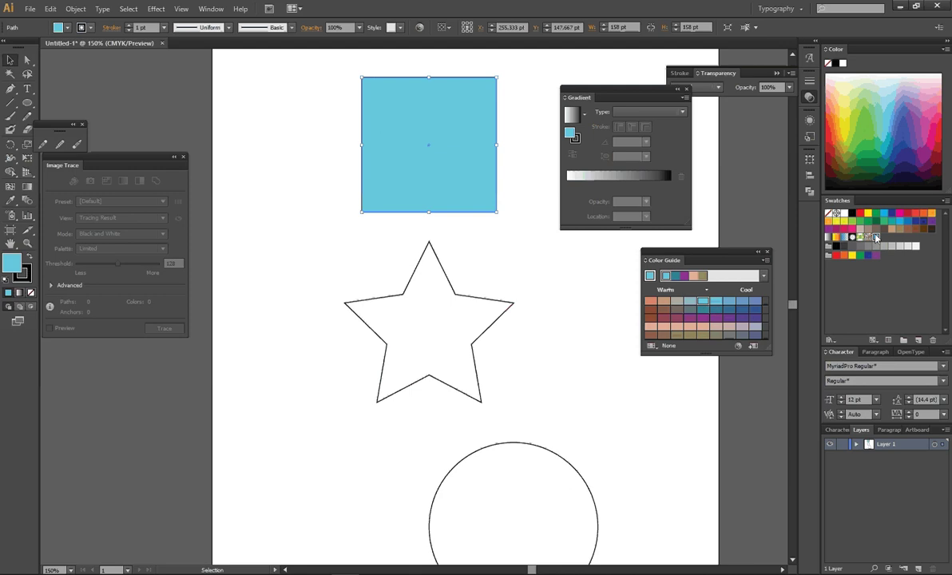
{"action": "left_click", "coordinate": [876, 238]}
Step: Try brick brown and salmon fills, save the colour group, then refill the square light blue
{"action": "left_click", "coordinate": [650, 312]}
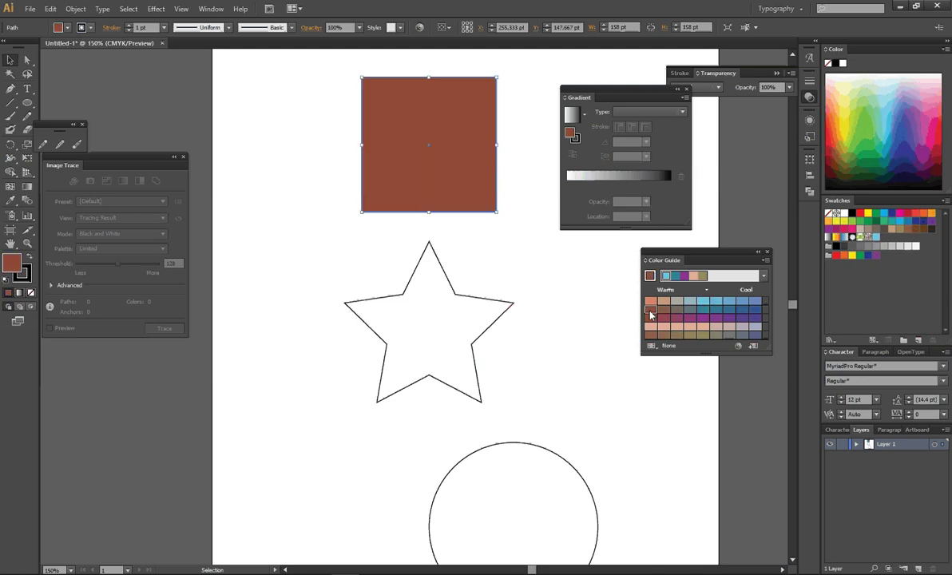
{"action": "left_click", "coordinate": [651, 301]}
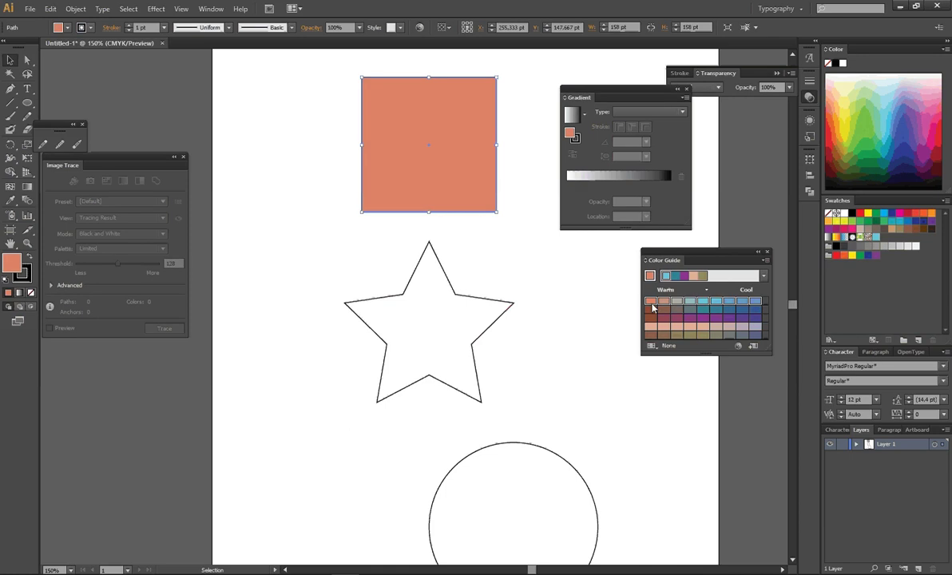
{"action": "left_click", "coordinate": [754, 346]}
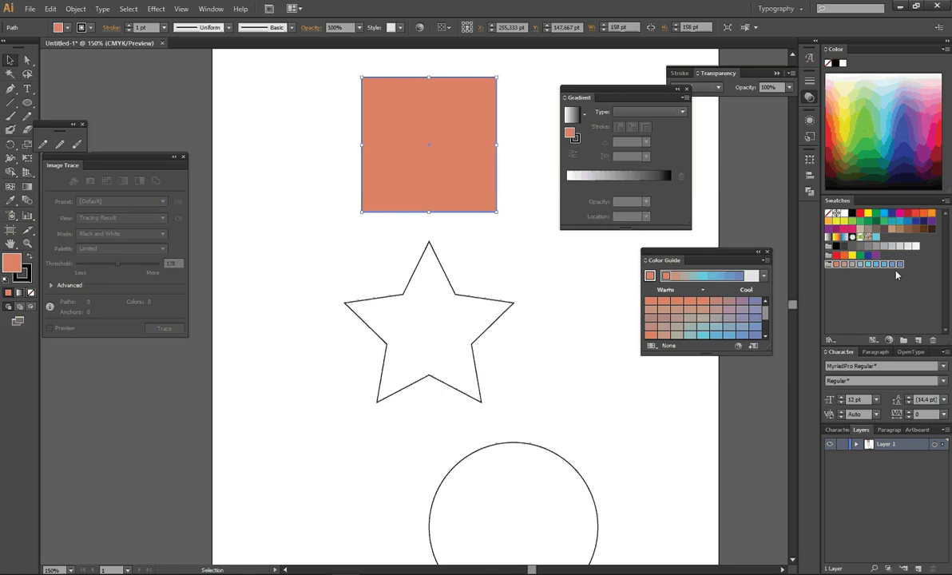
{"action": "left_click", "coordinate": [705, 279]}
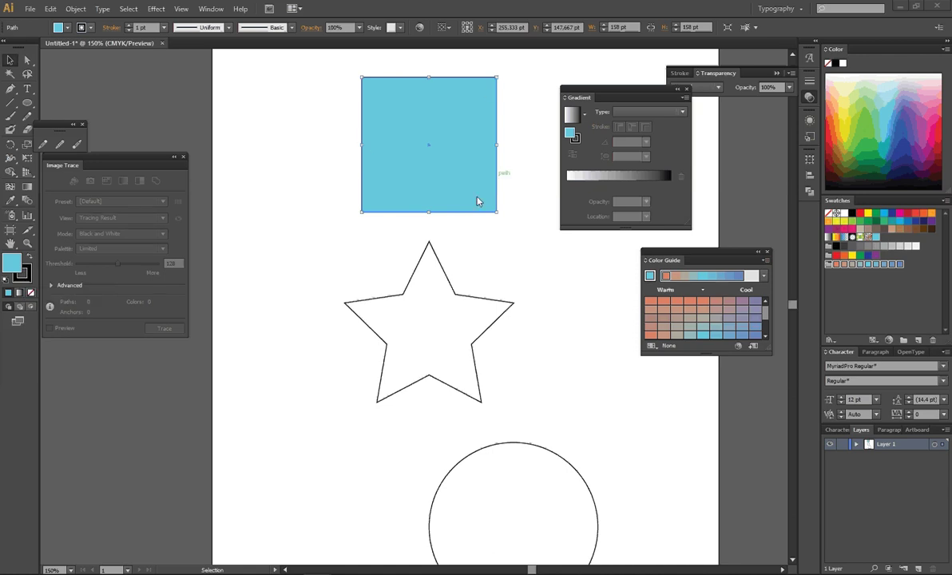
Step: Give the square a vivid pink F9064B stroke, then deselect it
{"action": "double_click", "coordinate": [24, 273]}
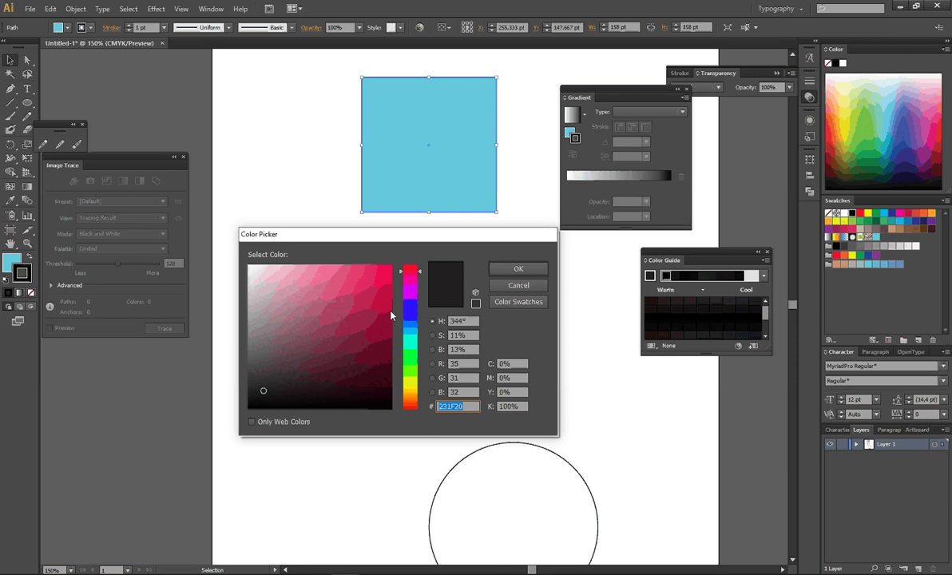
{"action": "left_click", "coordinate": [369, 300]}
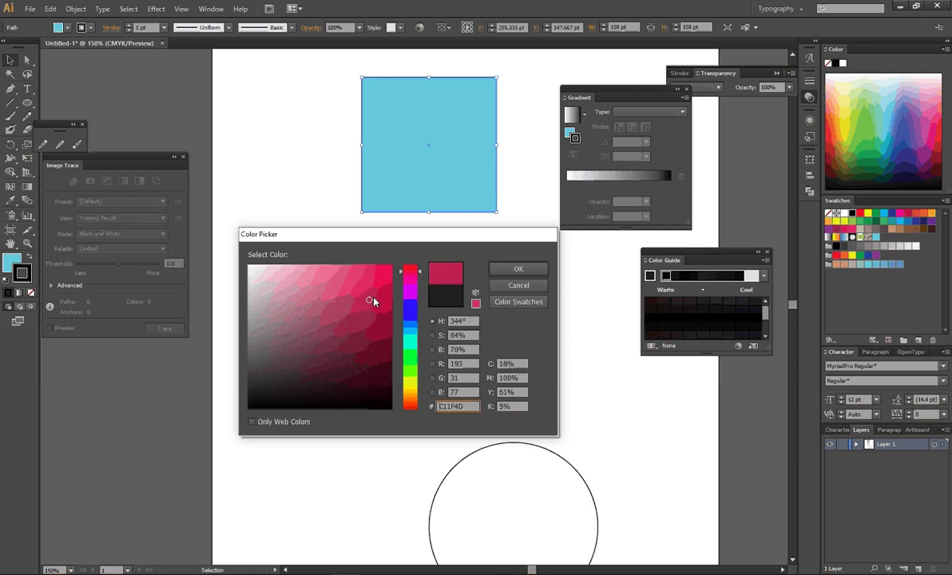
{"action": "left_click", "coordinate": [380, 275]}
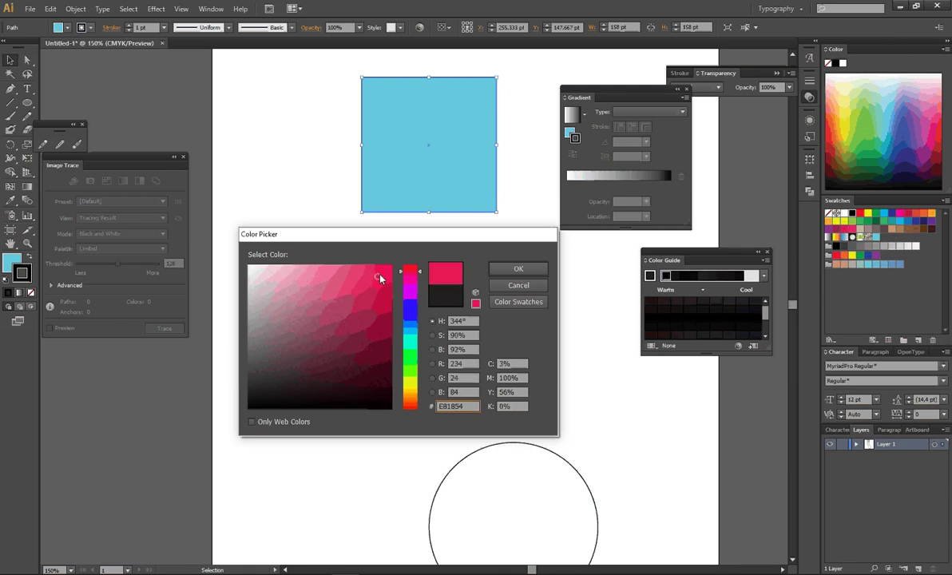
{"action": "left_click", "coordinate": [385, 270]}
{"action": "left_click", "coordinate": [389, 268]}
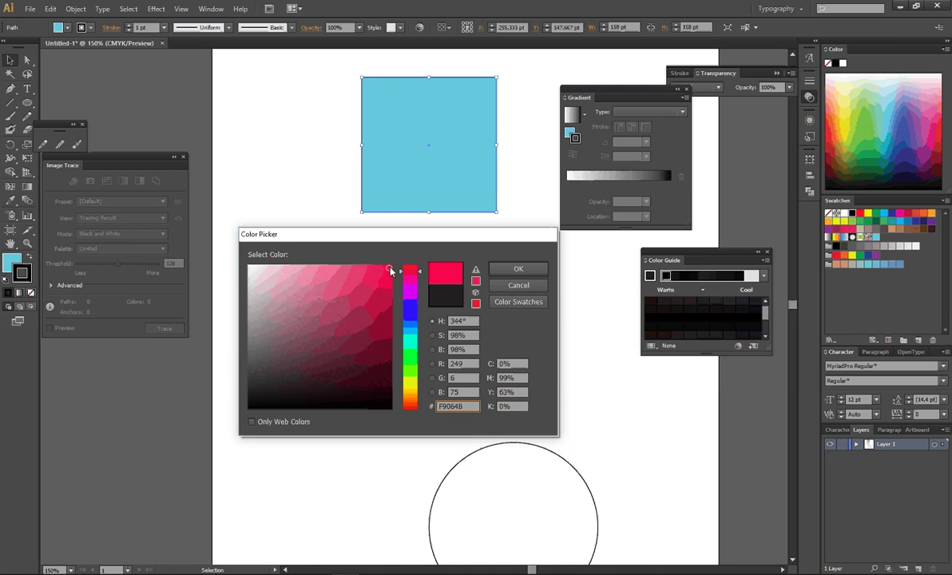
{"action": "left_click", "coordinate": [500, 273]}
{"action": "left_click", "coordinate": [529, 148]}
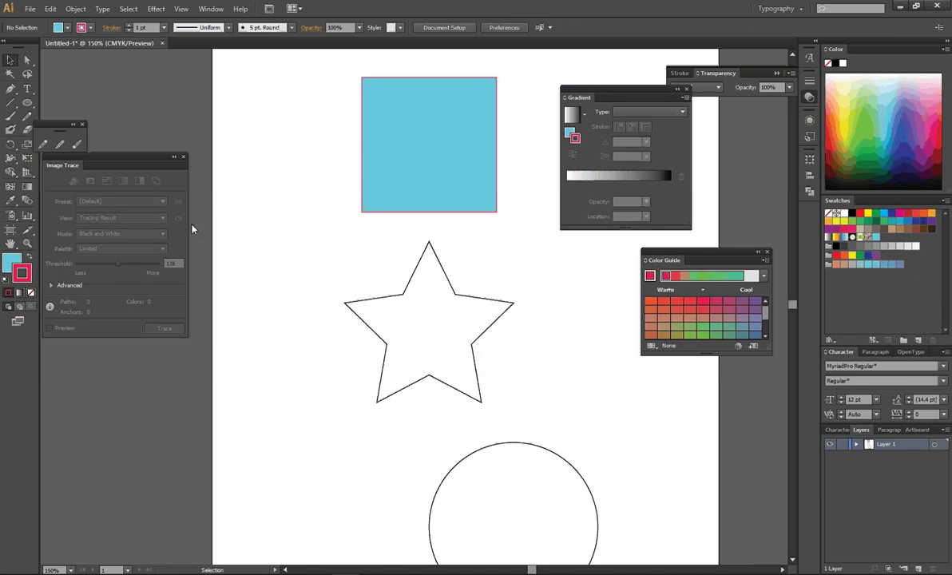
{"action": "left_click", "coordinate": [27, 243]}
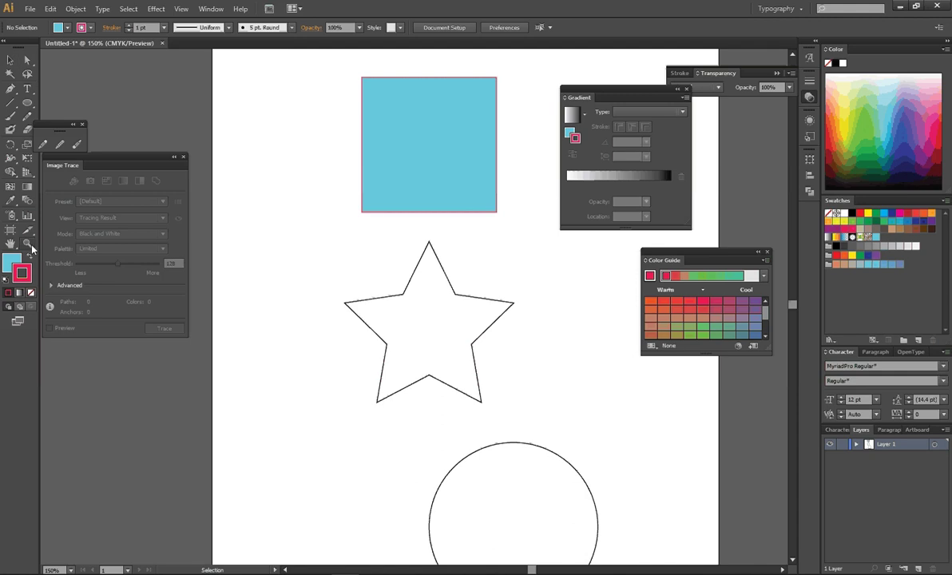
Step: Zoom in to 300% on the square's outline, then scroll down to the star
{"action": "left_click", "coordinate": [373, 213]}
{"action": "scroll", "coordinate": [586, 399], "scroll_direction": "up", "scroll_amount": 2}
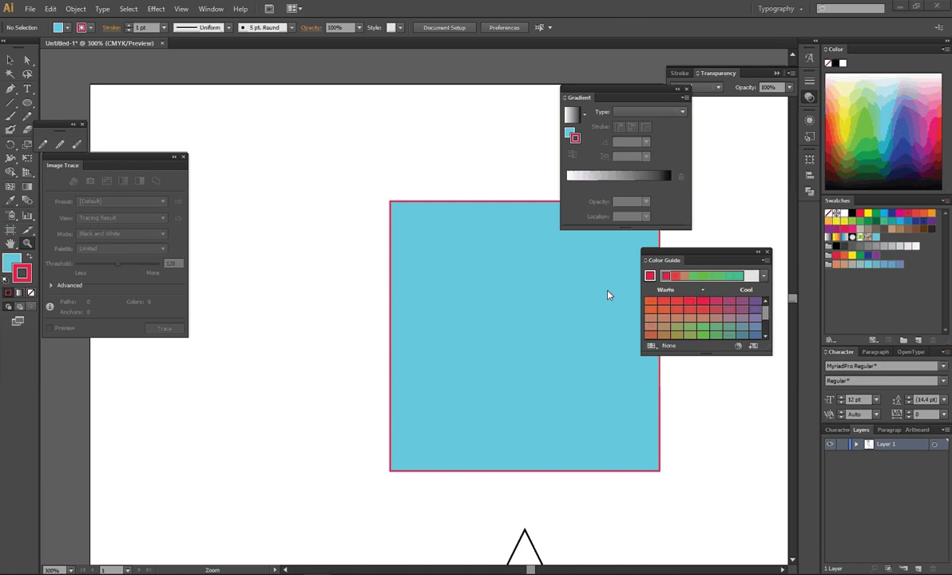
{"action": "scroll", "coordinate": [565, 299], "scroll_direction": "down", "scroll_amount": 1}
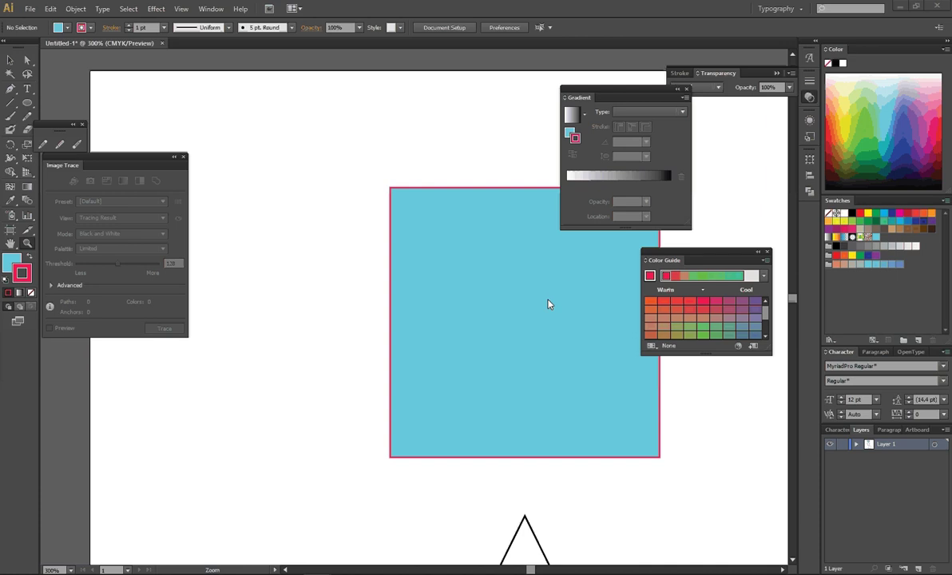
{"action": "scroll", "coordinate": [533, 310], "scroll_direction": "down", "scroll_amount": 2}
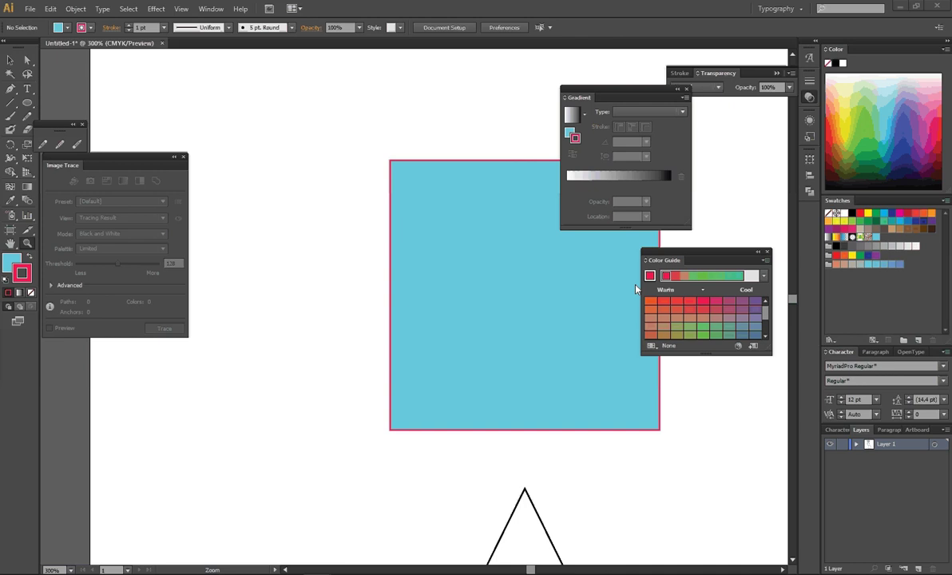
{"action": "scroll", "coordinate": [588, 312], "scroll_direction": "down", "scroll_amount": 1}
{"action": "scroll", "coordinate": [582, 313], "scroll_direction": "down", "scroll_amount": 1}
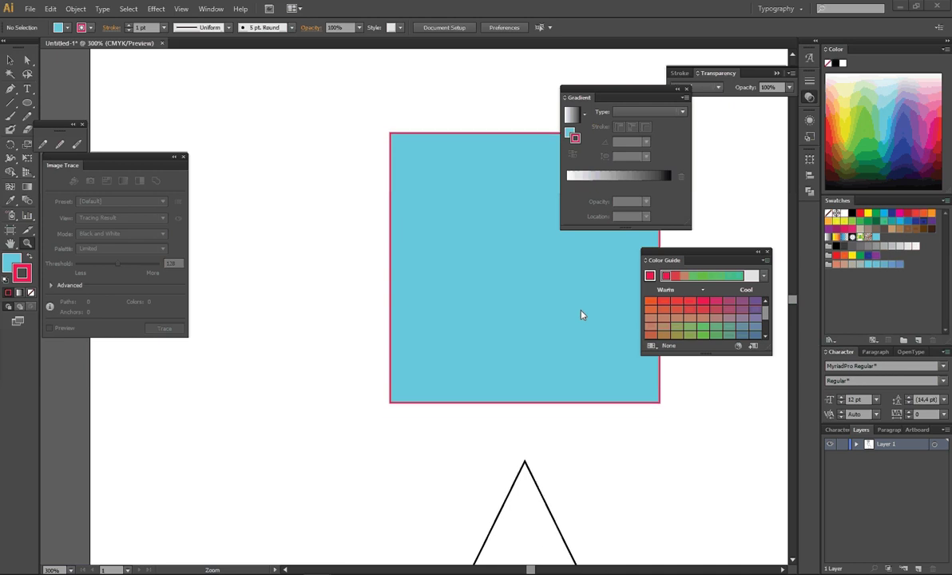
{"action": "scroll", "coordinate": [580, 314], "scroll_direction": "down", "scroll_amount": 1}
{"action": "scroll", "coordinate": [546, 312], "scroll_direction": "down", "scroll_amount": 5}
{"action": "scroll", "coordinate": [477, 313], "scroll_direction": "down", "scroll_amount": 6}
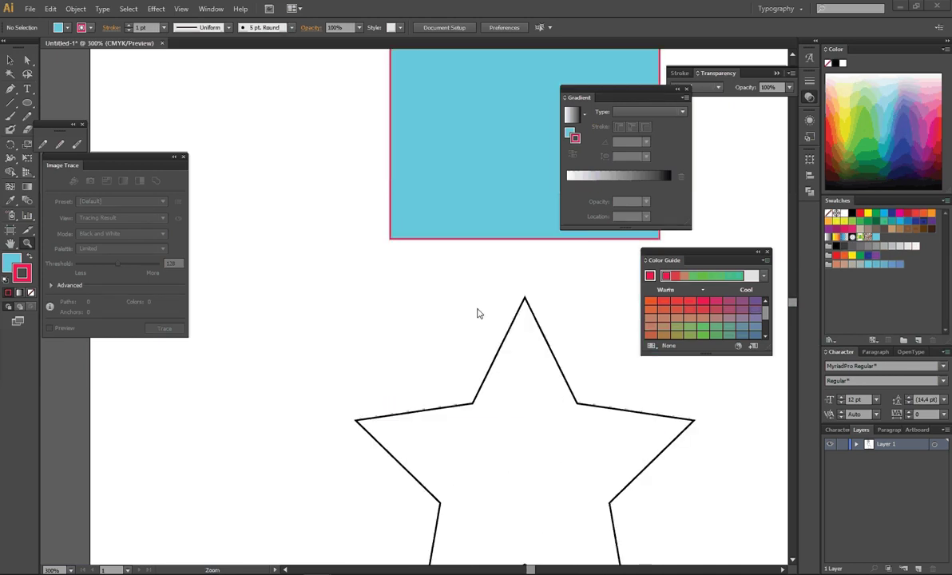
Step: Select the star, open the Gradient panel, and make its fill the active colour
{"action": "key", "text": "v"}
{"action": "left_click", "coordinate": [597, 444]}
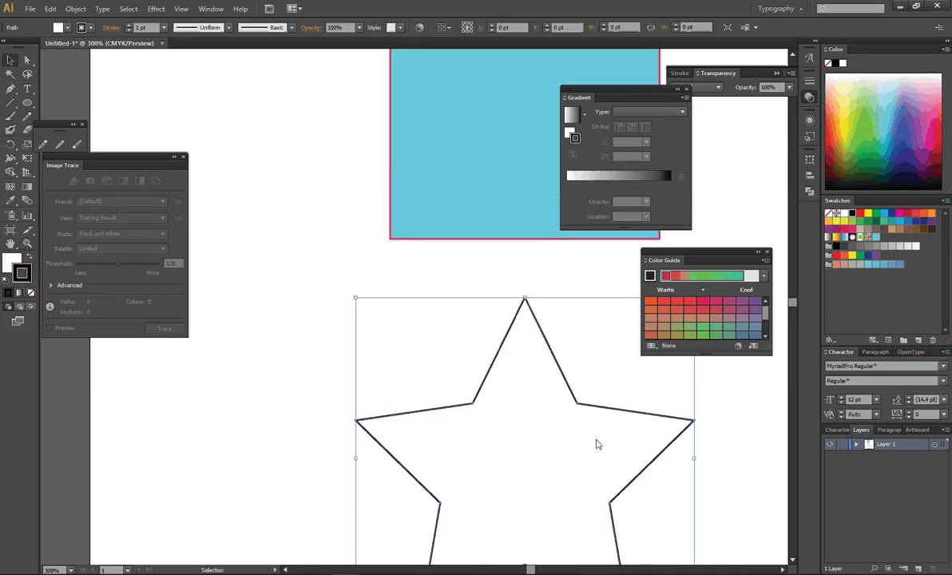
{"action": "scroll", "coordinate": [483, 388], "scroll_direction": "down", "scroll_amount": 4}
{"action": "scroll", "coordinate": [483, 387], "scroll_direction": "down", "scroll_amount": 2}
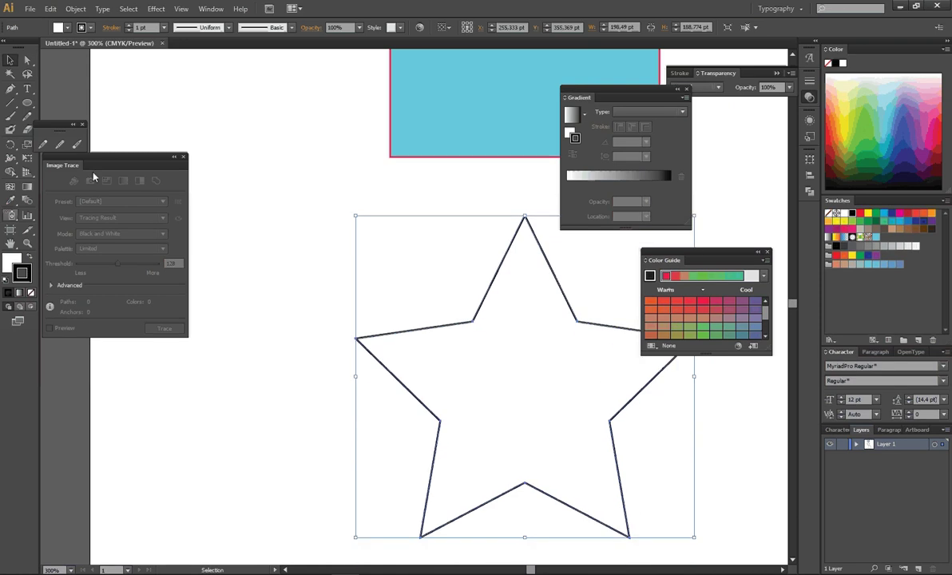
{"action": "left_click", "coordinate": [28, 188]}
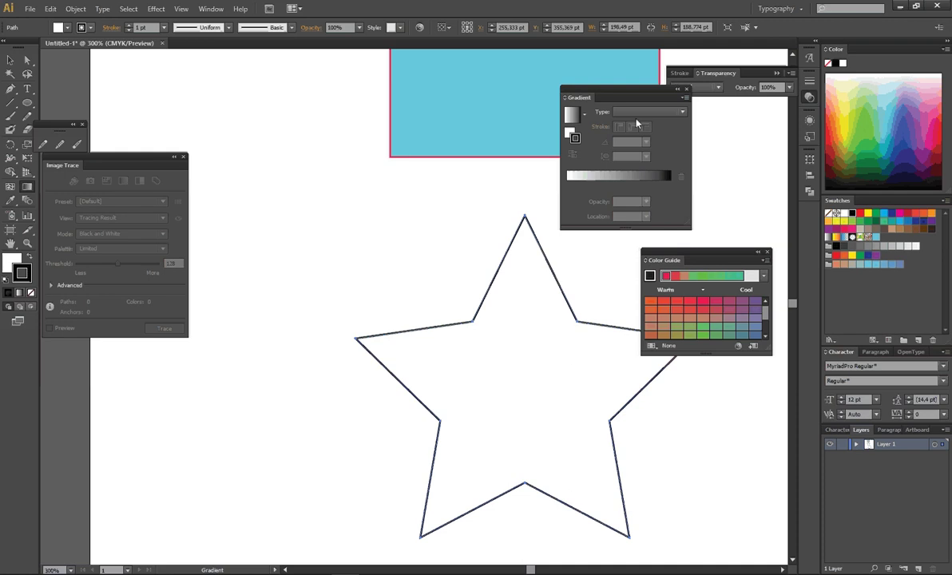
{"action": "left_click_drag", "start_coordinate": [604, 96], "coordinate": [617, 111]}
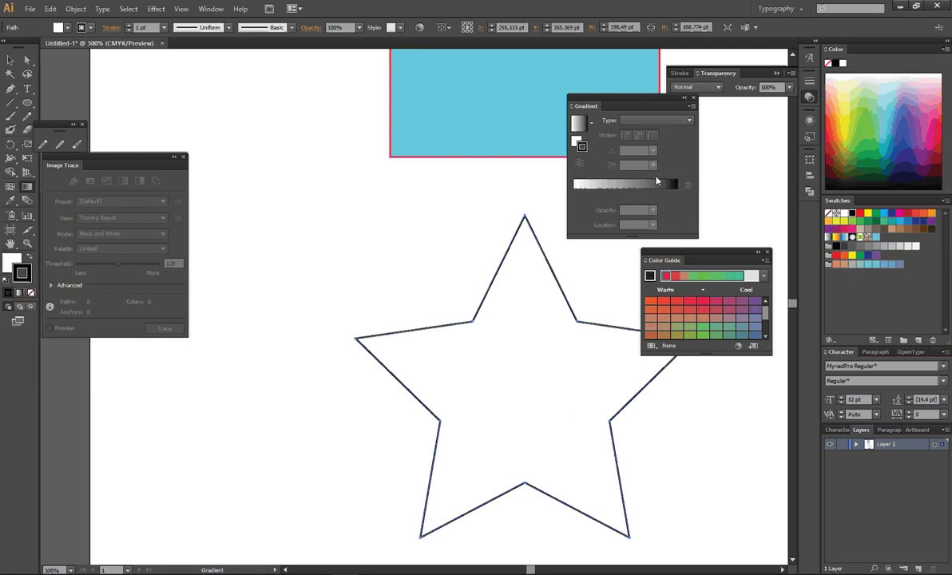
{"action": "key", "text": "v"}
{"action": "key", "text": "x"}
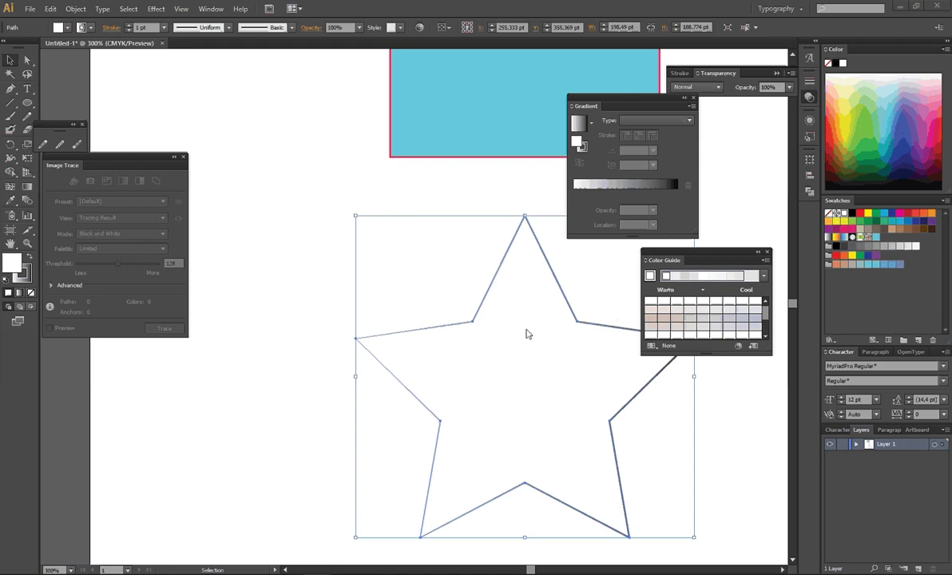
Step: Give the star a linear white-to-black gradient, briefly trying radial, then reverse it
{"action": "left_click", "coordinate": [578, 124]}
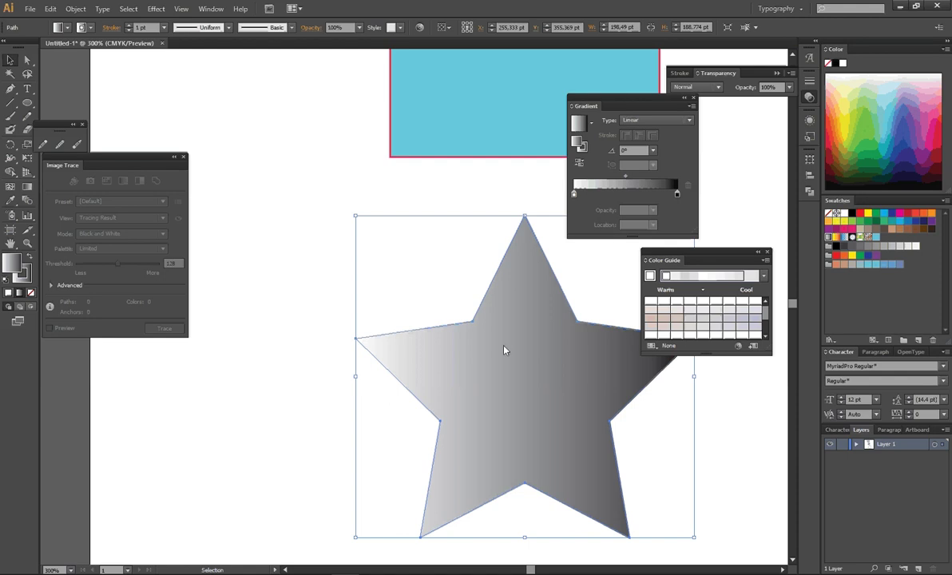
{"action": "left_click", "coordinate": [640, 124]}
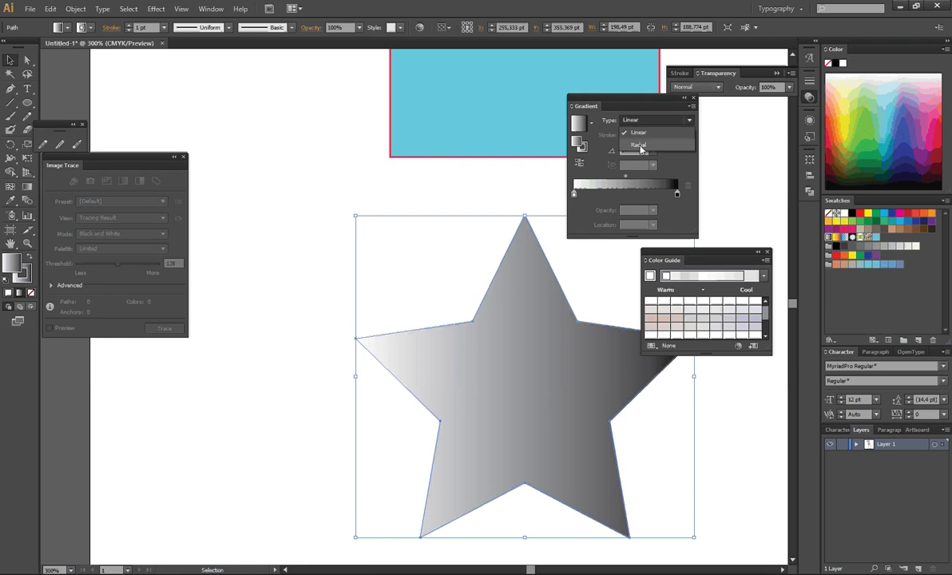
{"action": "left_click", "coordinate": [638, 145]}
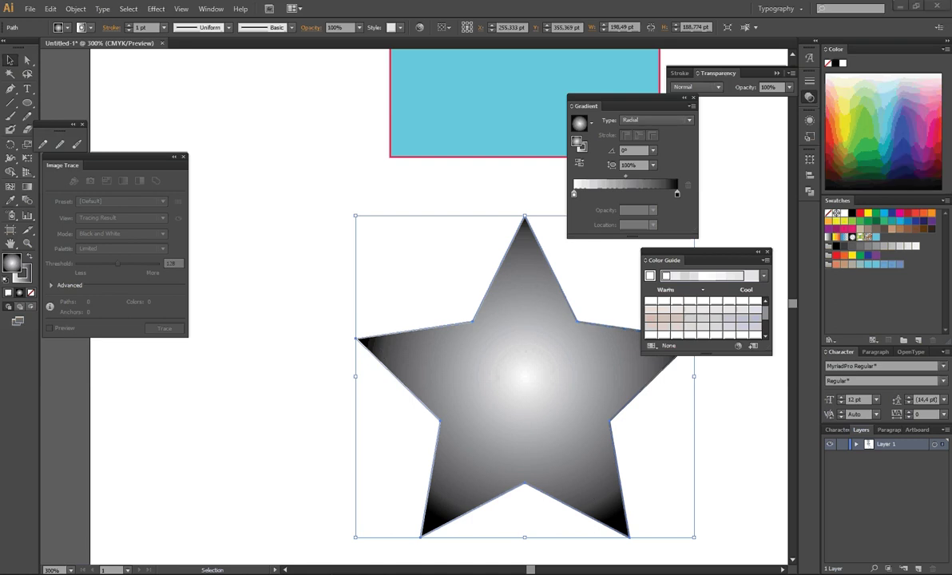
{"action": "left_click", "coordinate": [867, 236]}
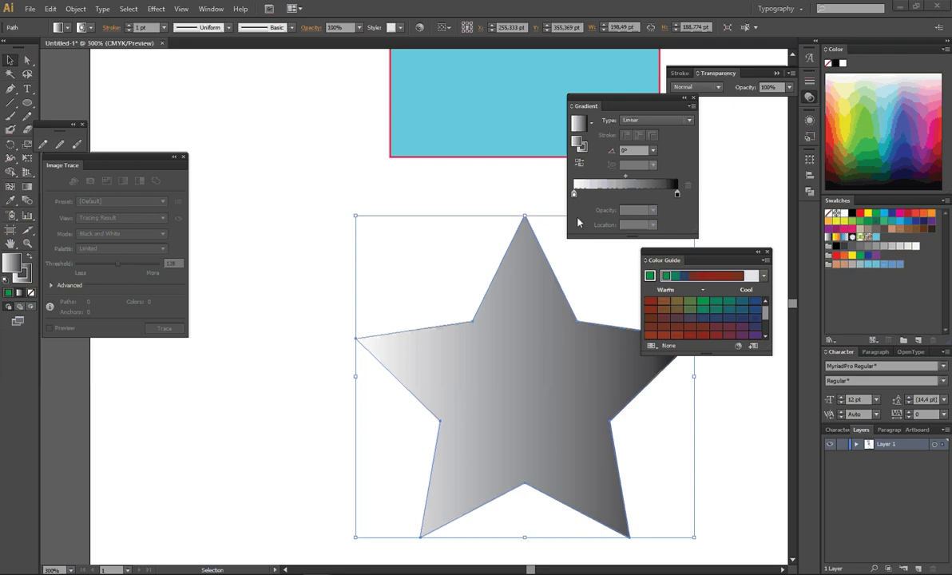
{"action": "left_click", "coordinate": [580, 165]}
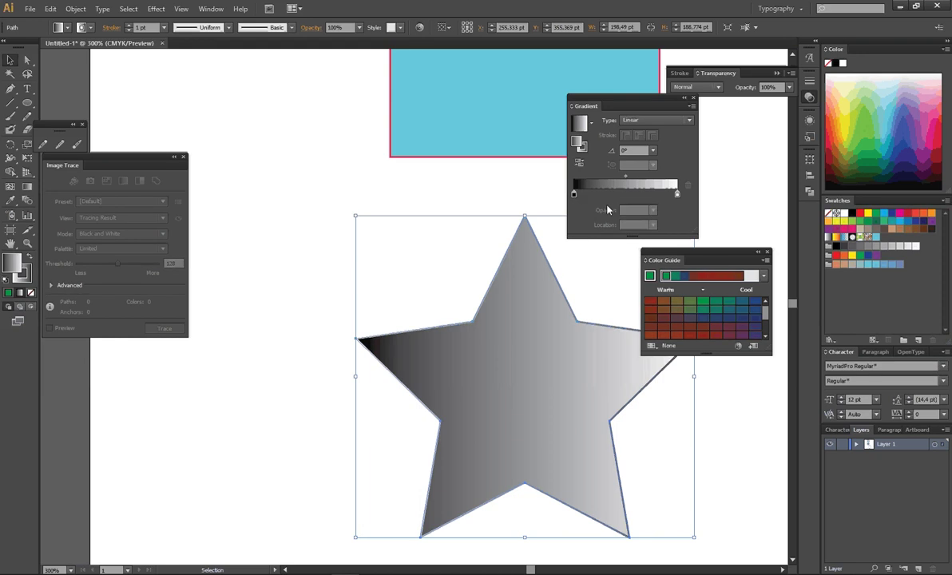
Step: Flip the star's gradient back to white-to-black and move the black stop to about 73%
{"action": "left_click", "coordinate": [579, 164]}
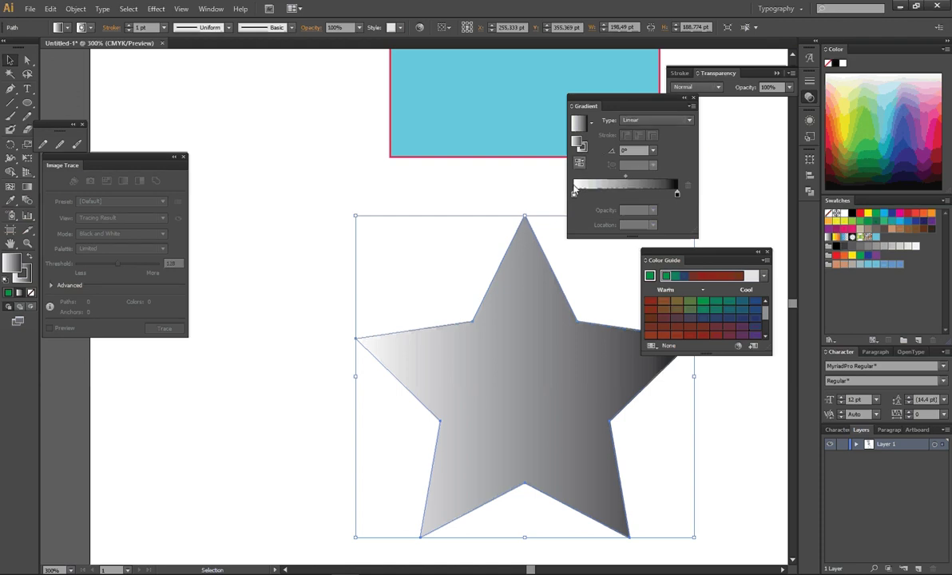
{"action": "left_click", "coordinate": [575, 195]}
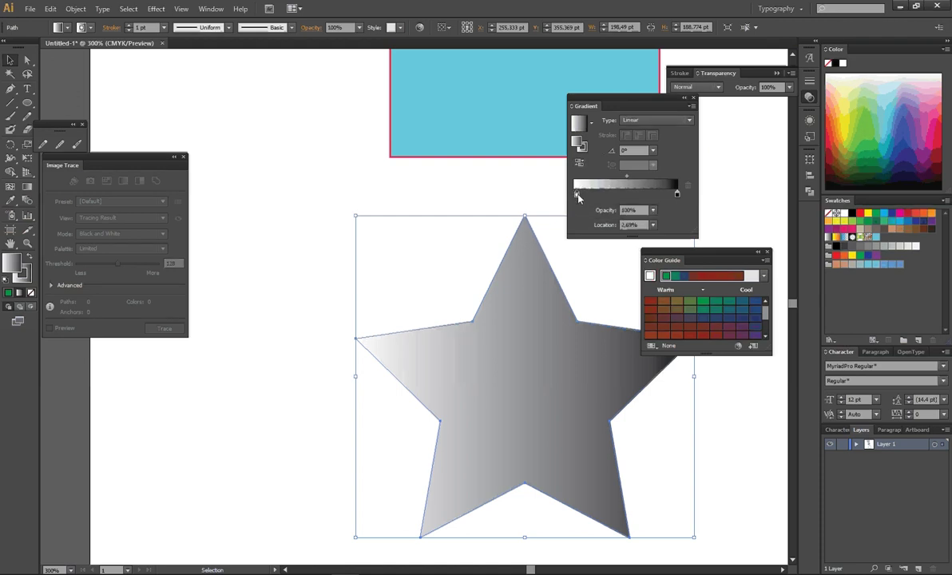
{"action": "left_click_drag", "start_coordinate": [576, 195], "coordinate": [613, 197]}
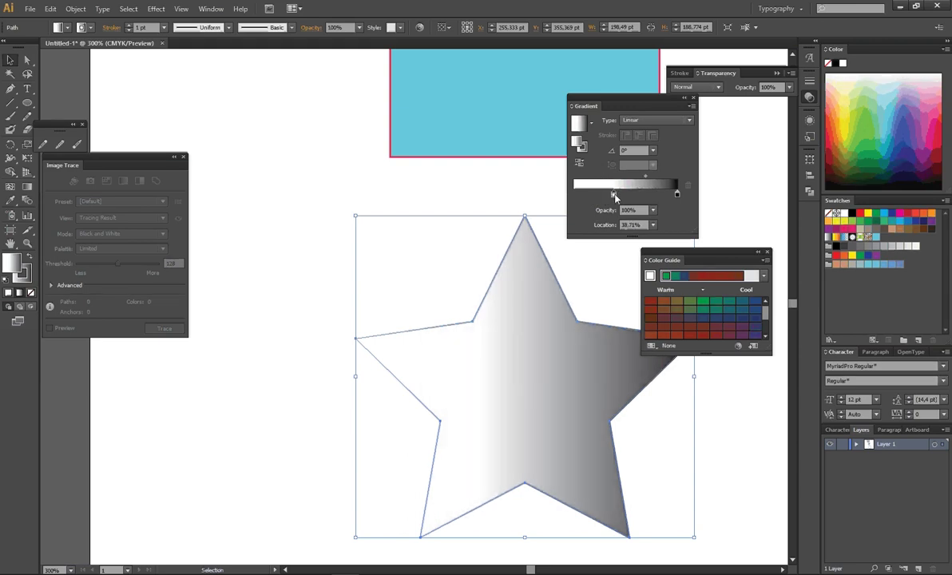
{"action": "left_click_drag", "start_coordinate": [613, 197], "coordinate": [576, 196]}
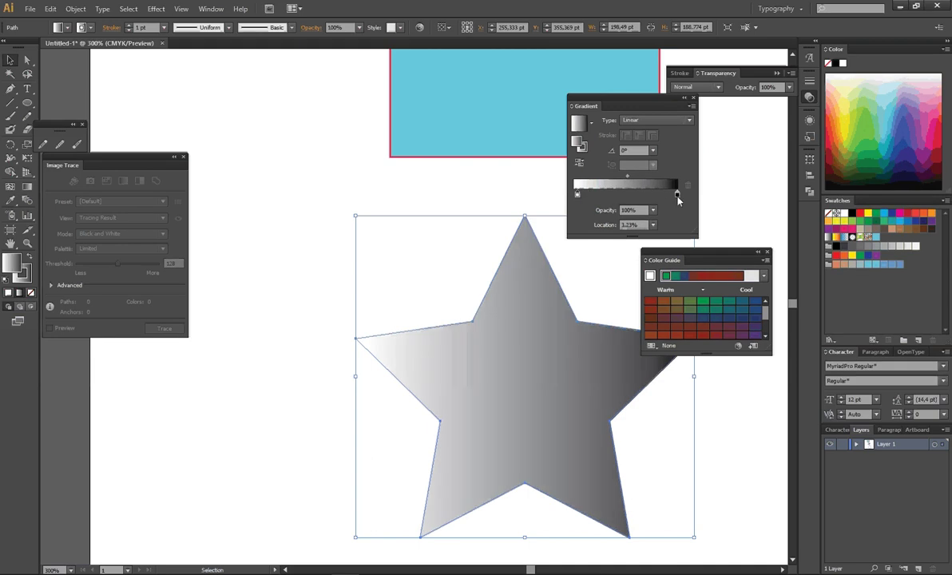
{"action": "mouse_move", "coordinate": [677, 196]}
{"action": "left_mouse_down"}
{"action": "mouse_move", "coordinate": [641, 196]}
{"action": "mouse_move", "coordinate": [660, 195]}
{"action": "left_mouse_up"}
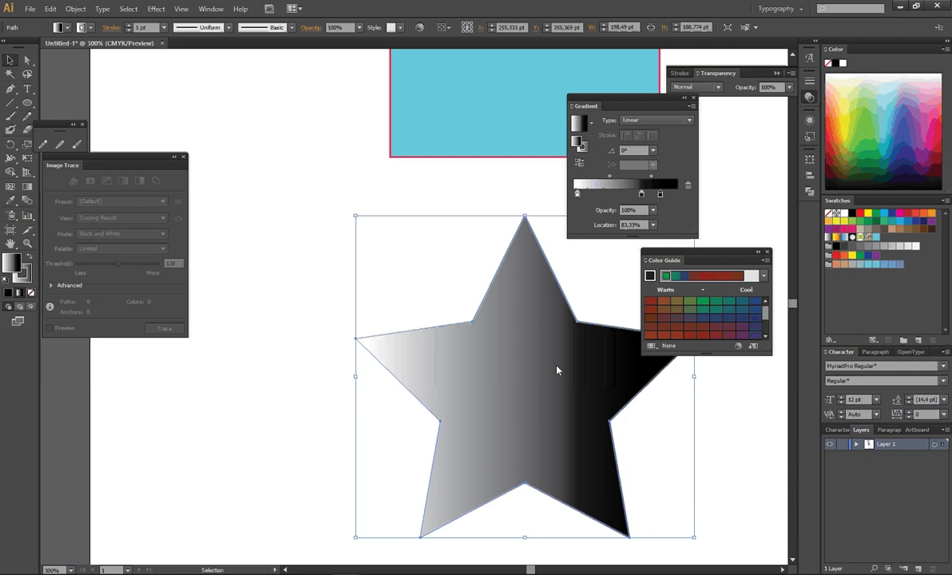
Step: Add a dark red gradient stop and set its opacity to 80%
{"action": "left_click", "coordinate": [591, 192]}
{"action": "double_click", "coordinate": [591, 193]}
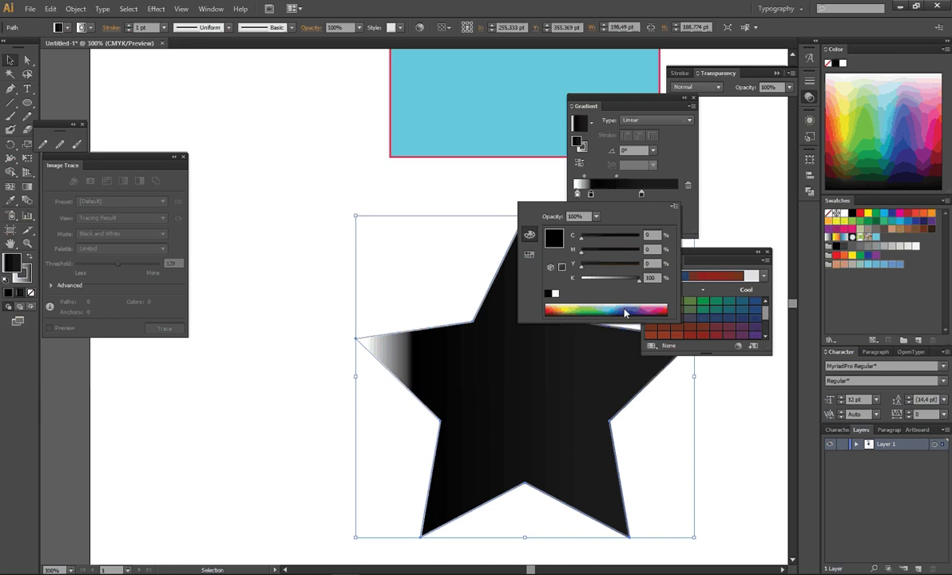
{"action": "left_click", "coordinate": [662, 315]}
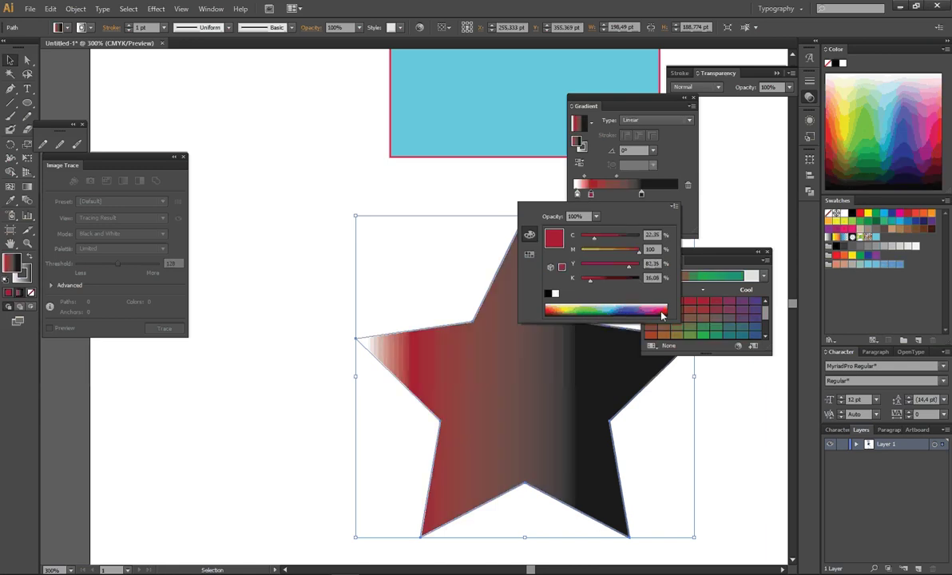
{"action": "left_click", "coordinate": [593, 217]}
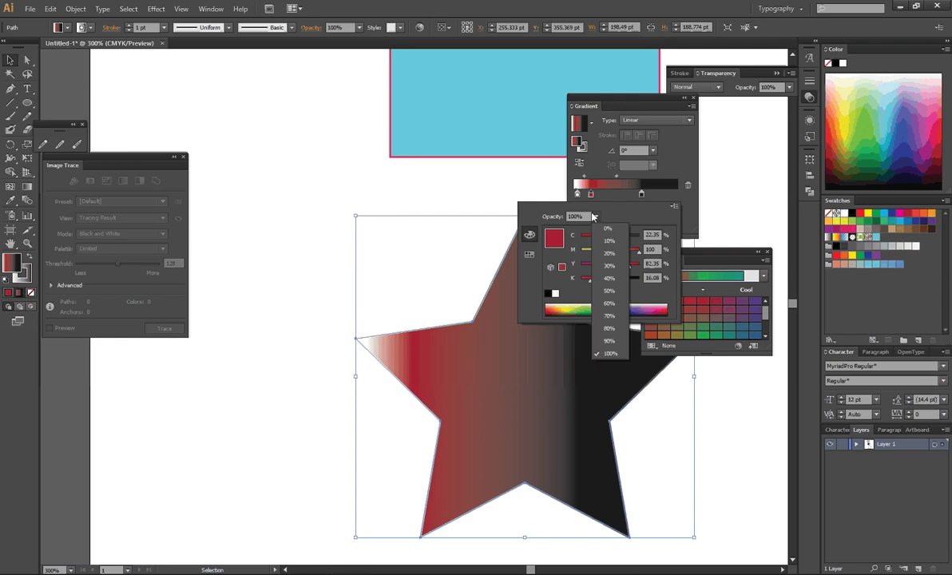
{"action": "left_click", "coordinate": [609, 304]}
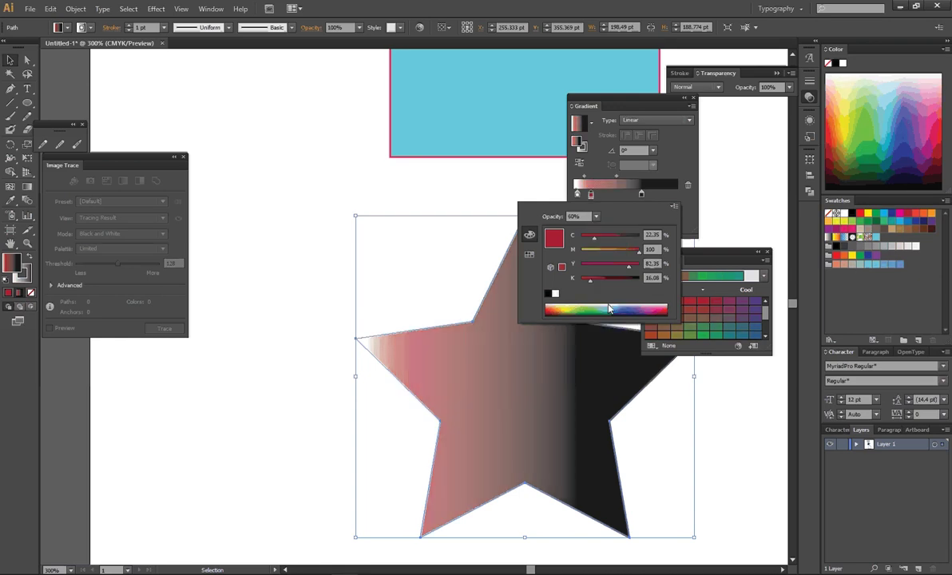
{"action": "left_click", "coordinate": [595, 216]}
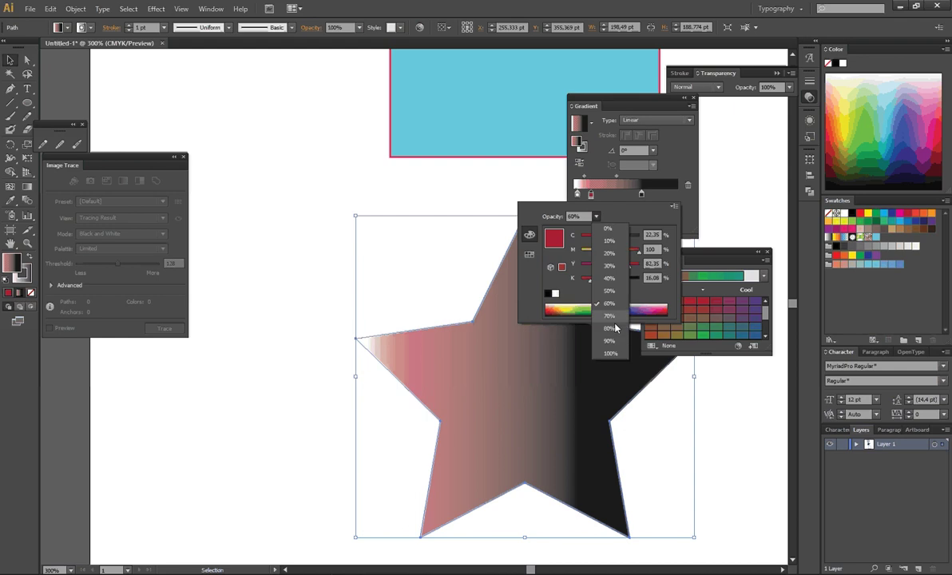
{"action": "left_click", "coordinate": [611, 328]}
Step: Add a medium blue stop near 37%, move black to about 85%, and widen the white band
{"action": "left_click", "coordinate": [612, 194]}
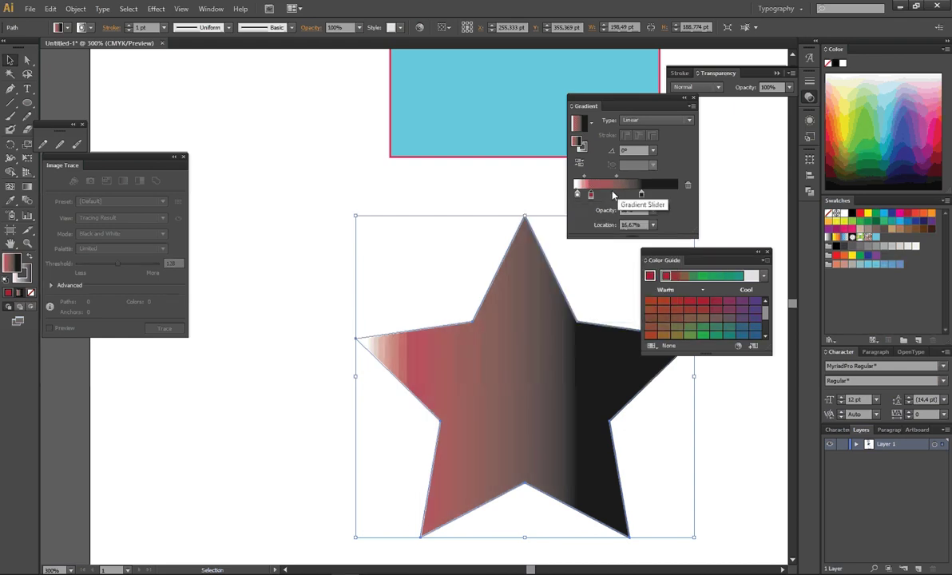
{"action": "double_click", "coordinate": [612, 195]}
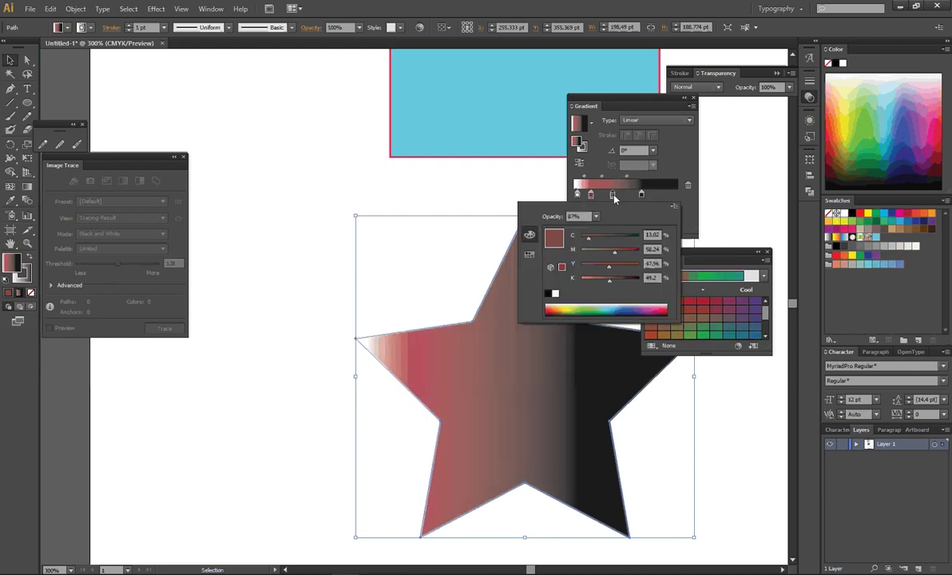
{"action": "left_click", "coordinate": [608, 312]}
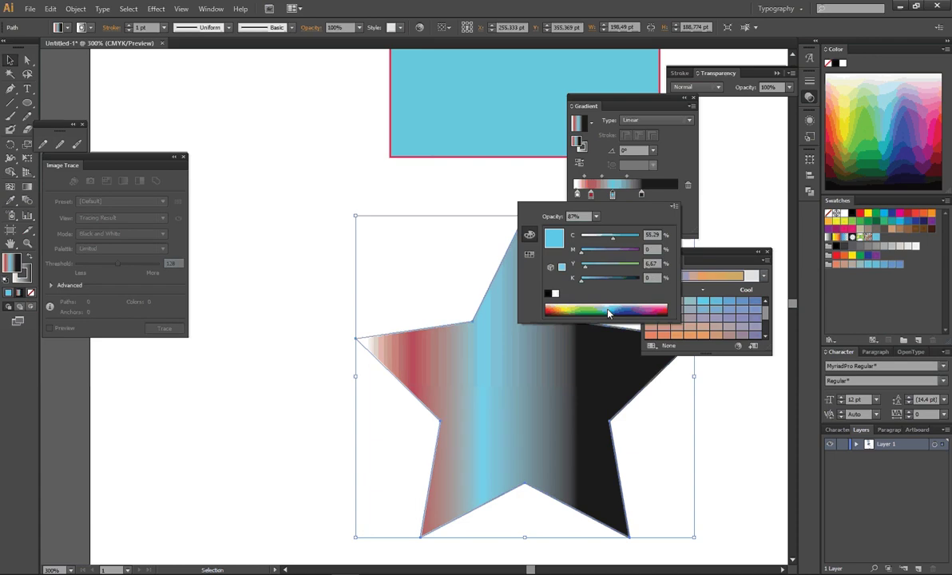
{"action": "left_click_drag", "start_coordinate": [608, 312], "coordinate": [616, 312]}
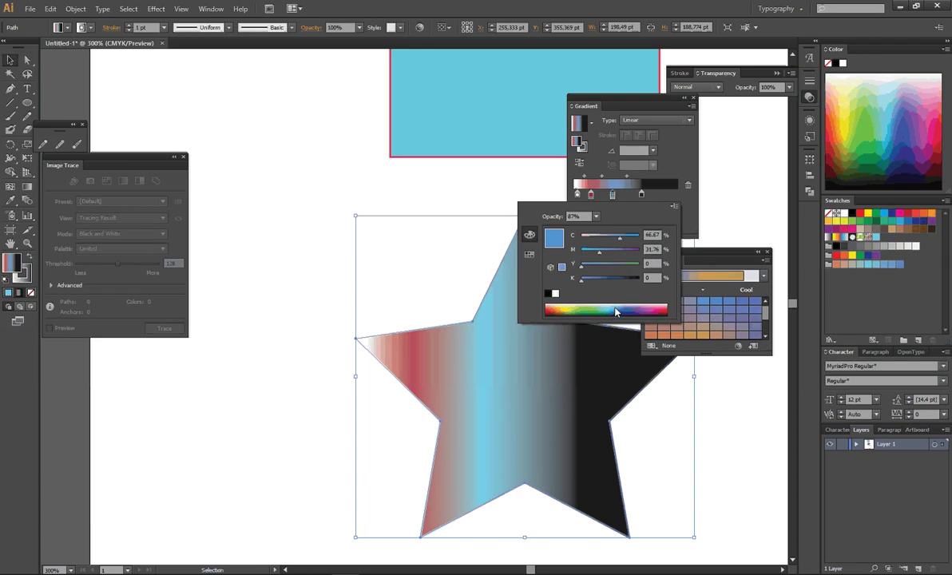
{"action": "left_click", "coordinate": [652, 194]}
{"action": "left_click_drag", "start_coordinate": [641, 194], "coordinate": [667, 197]}
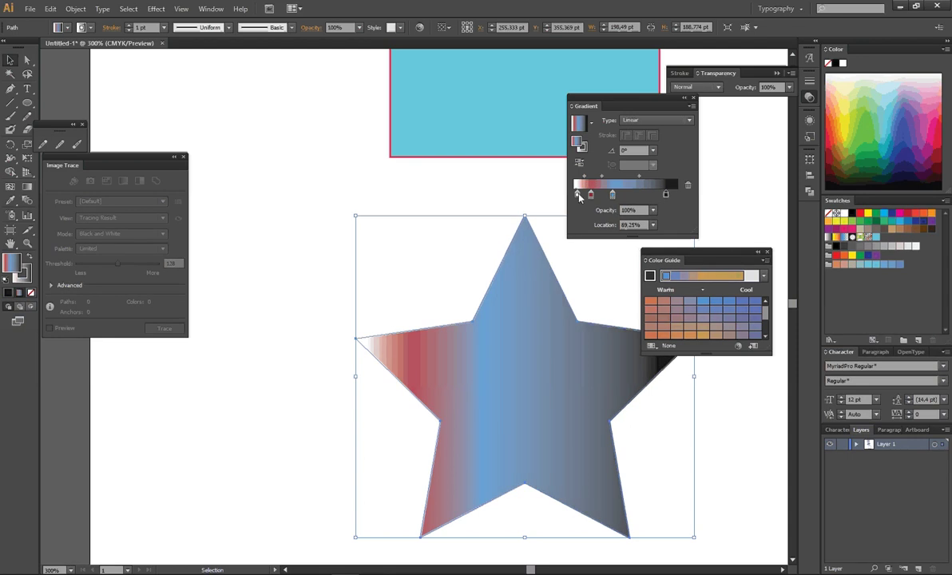
{"action": "mouse_move", "coordinate": [578, 195]}
{"action": "left_mouse_down"}
{"action": "mouse_move", "coordinate": [601, 196]}
{"action": "mouse_move", "coordinate": [586, 198]}
{"action": "left_mouse_up"}
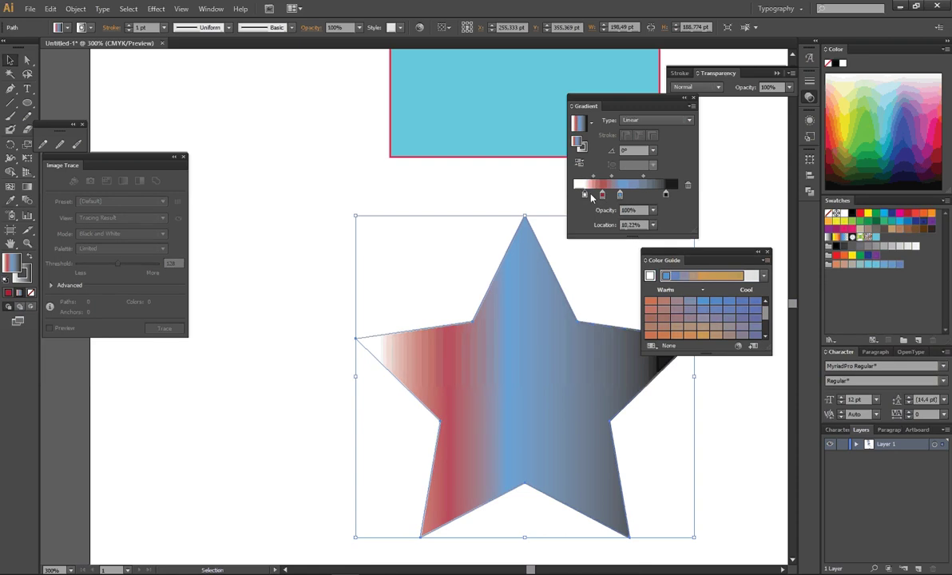
Step: Add a yellow-green stop, shift it right, and nudge the red and black stops to rebalance
{"action": "double_click", "coordinate": [639, 194]}
{"action": "left_click", "coordinate": [570, 311]}
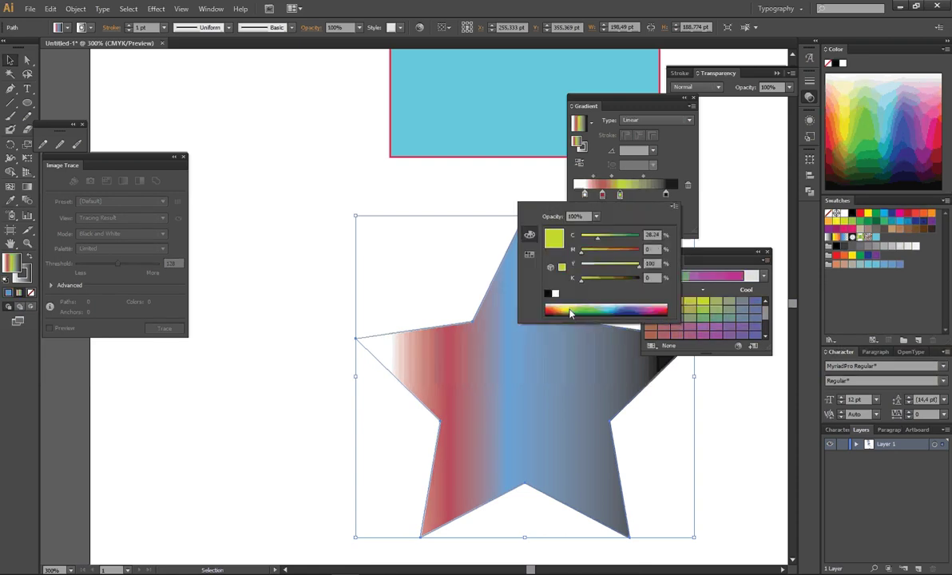
{"action": "left_click", "coordinate": [627, 198]}
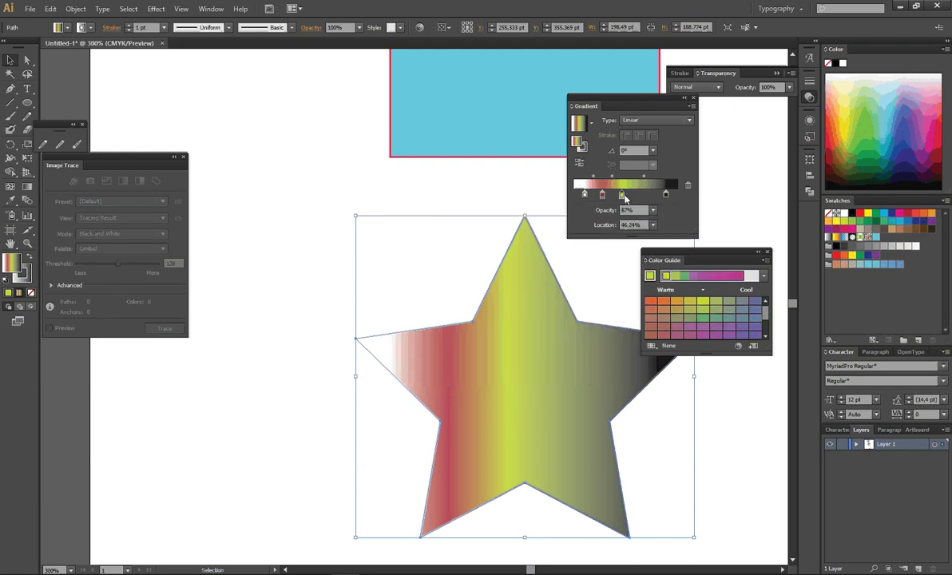
{"action": "left_click_drag", "start_coordinate": [626, 198], "coordinate": [660, 194]}
{"action": "left_click_drag", "start_coordinate": [602, 194], "coordinate": [590, 198]}
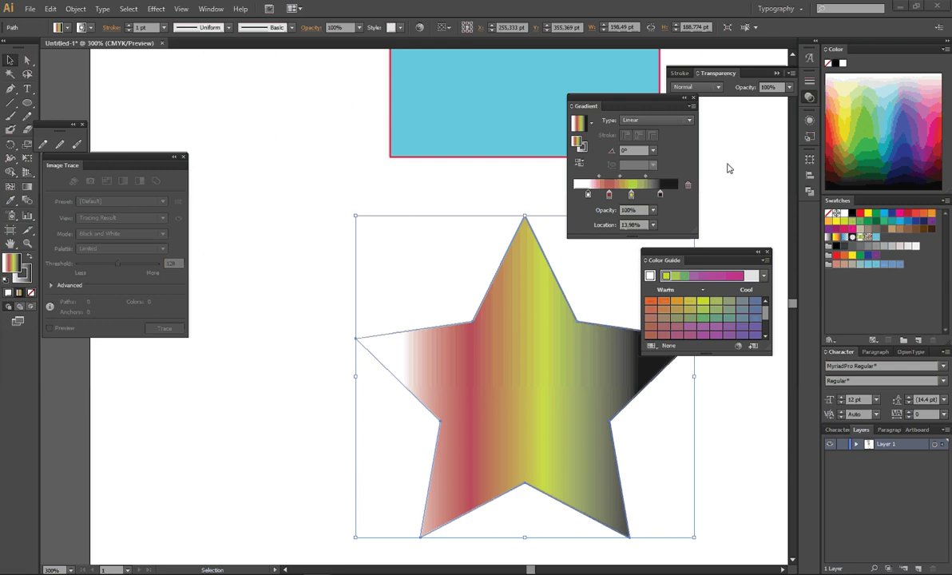
Step: Try gradient angles 45° and 30°, settle on -45°, and move the Gradient panel aside
{"action": "left_click", "coordinate": [653, 151]}
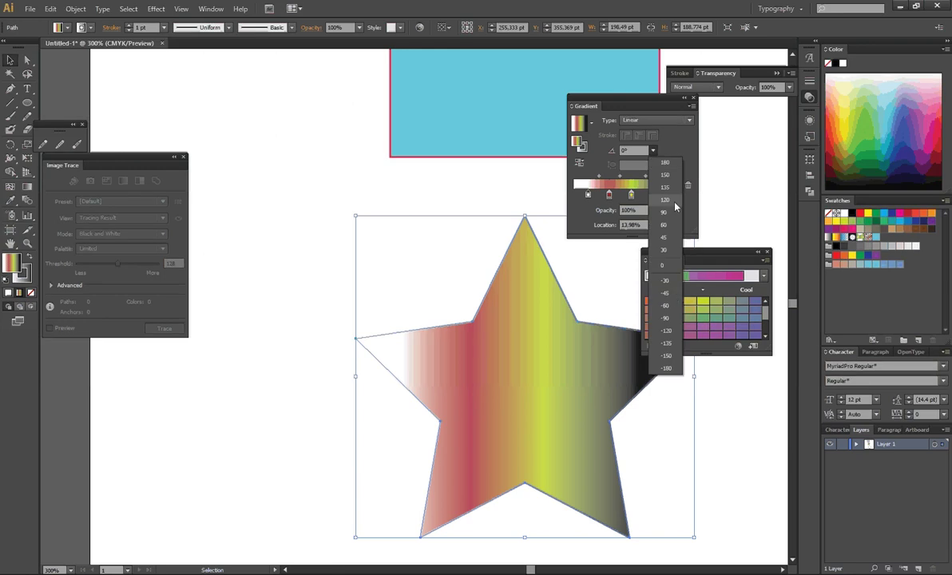
{"action": "left_click", "coordinate": [665, 238]}
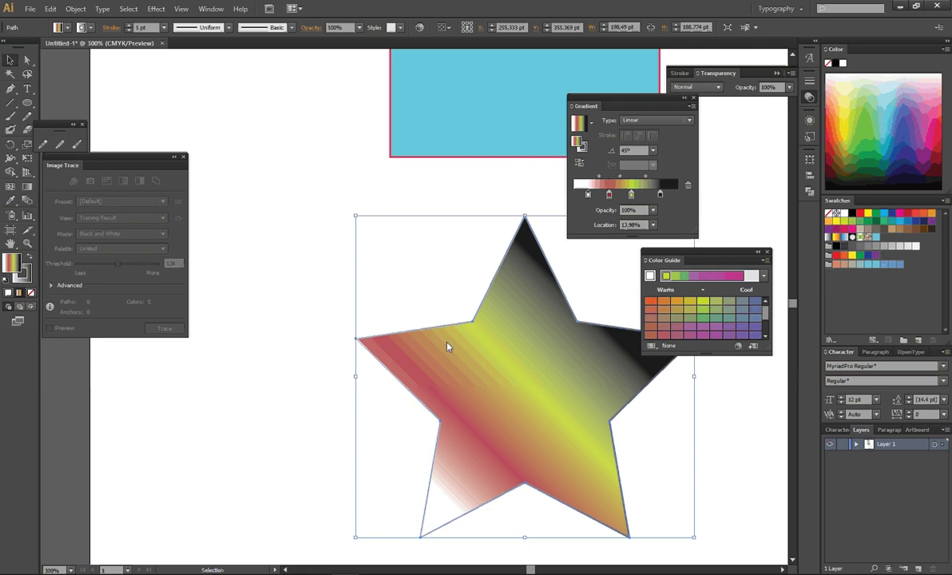
{"action": "left_click", "coordinate": [652, 151]}
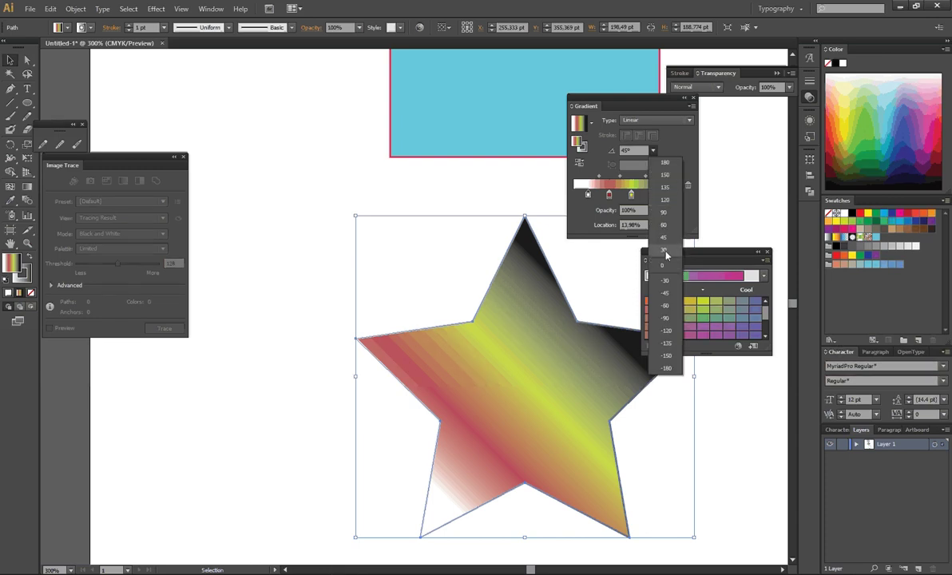
{"action": "left_click", "coordinate": [665, 251]}
{"action": "left_click", "coordinate": [653, 151]}
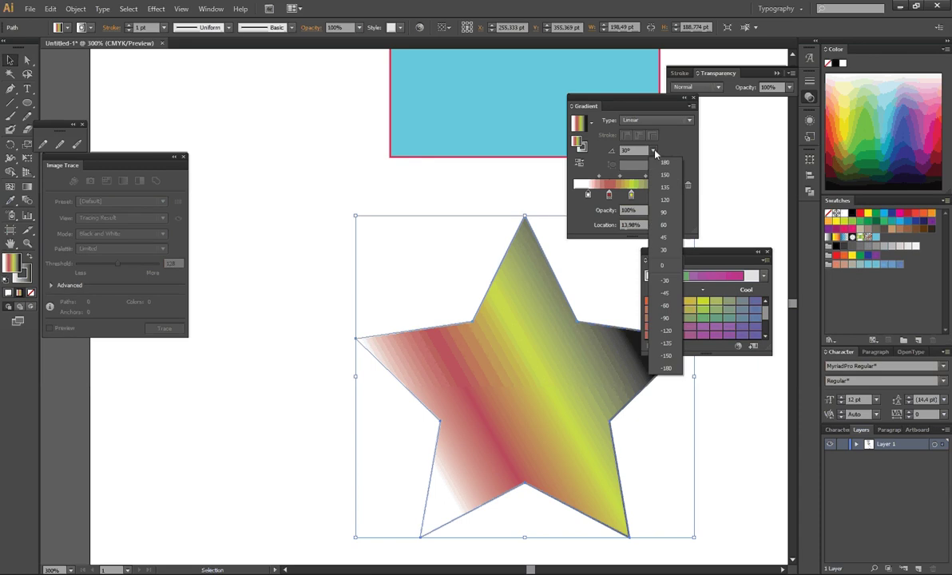
{"action": "left_click", "coordinate": [664, 292]}
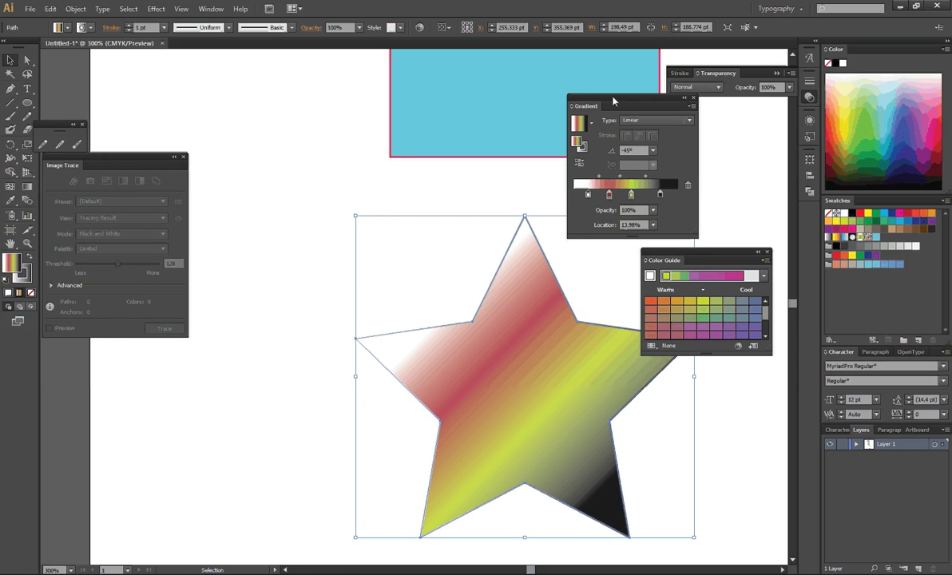
{"action": "left_click_drag", "start_coordinate": [613, 100], "coordinate": [598, 91]}
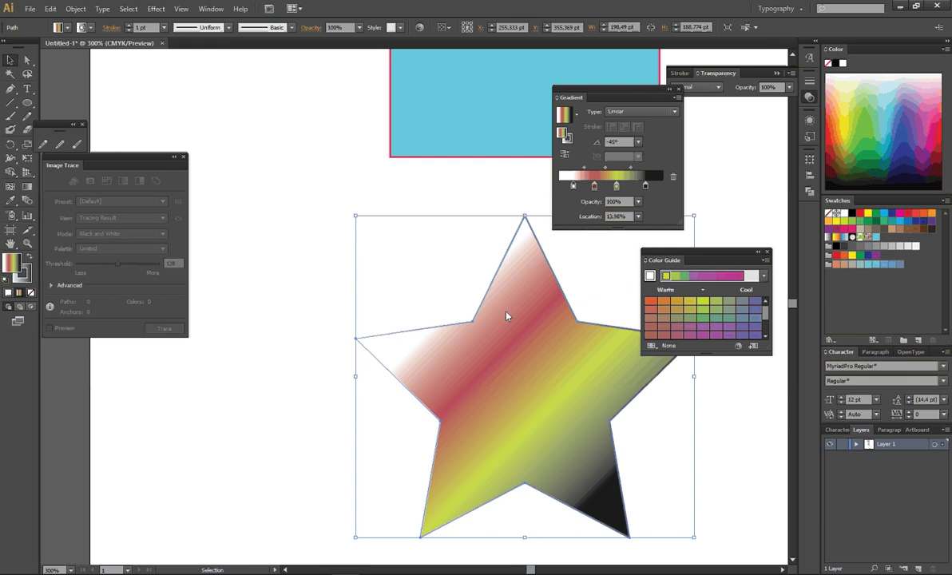
Step: Shift the Gradient panel slightly left and scroll the view up
{"action": "left_click_drag", "start_coordinate": [607, 94], "coordinate": [591, 94]}
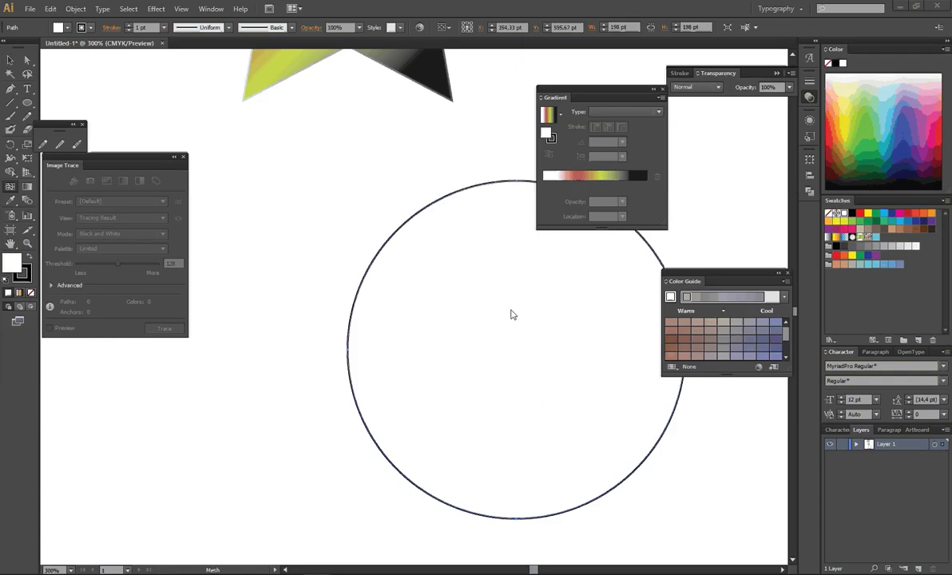
{"action": "scroll", "coordinate": [523, 323], "scroll_direction": "up", "scroll_amount": 1}
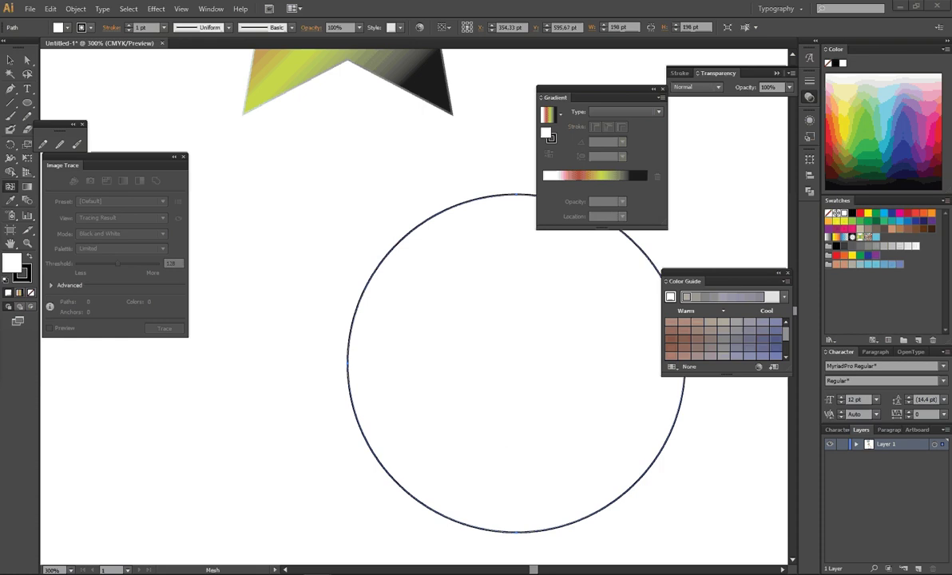
Step: Use the Mesh Tool to place the first mesh point at the white circle's centre
{"action": "left_click", "coordinate": [10, 188]}
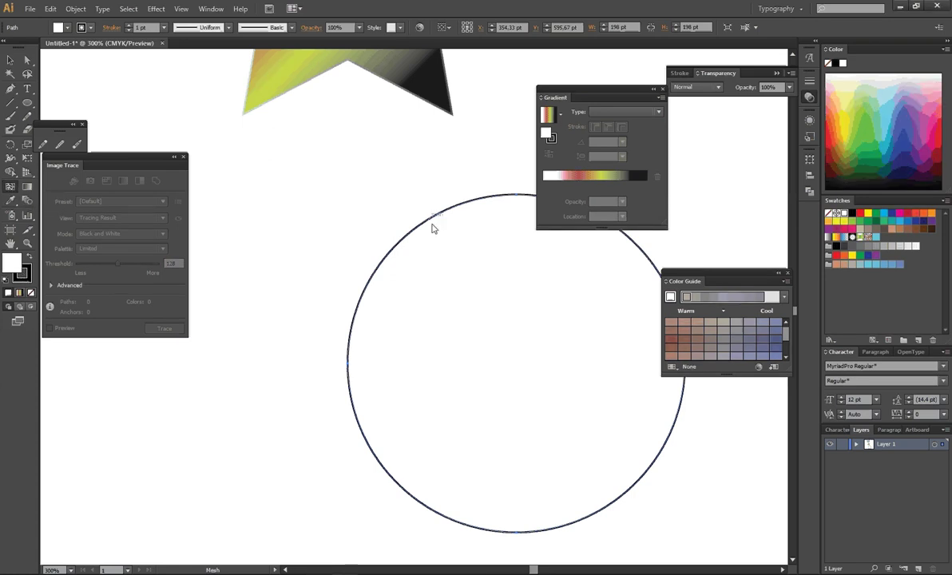
{"action": "key", "text": "v"}
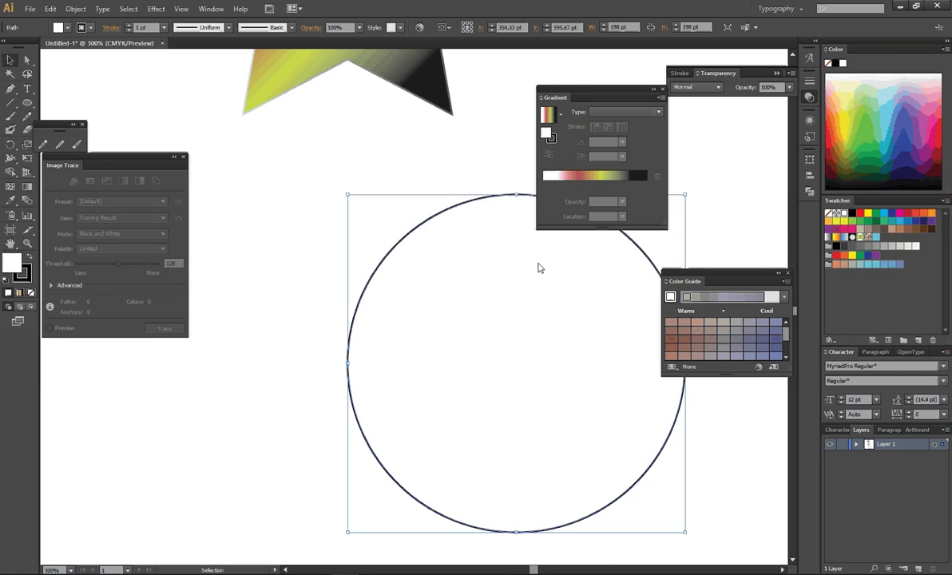
{"action": "left_click", "coordinate": [11, 187]}
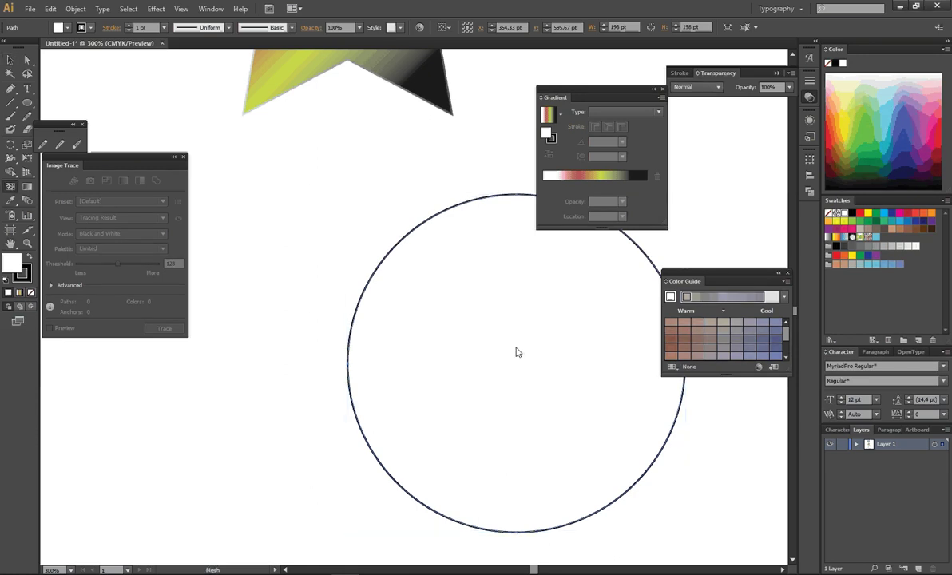
{"action": "scroll", "coordinate": [516, 349], "scroll_direction": "down", "scroll_amount": 1}
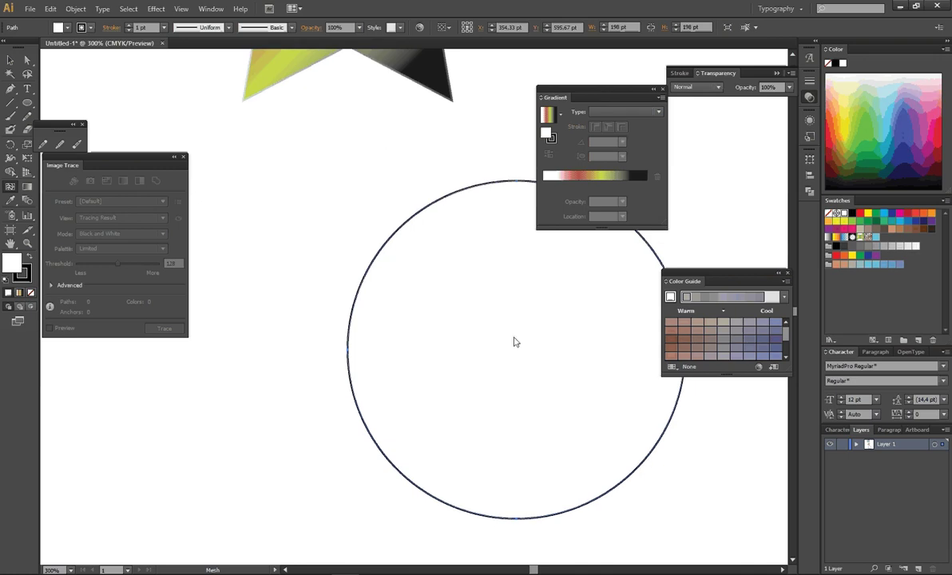
{"action": "left_click", "coordinate": [514, 339]}
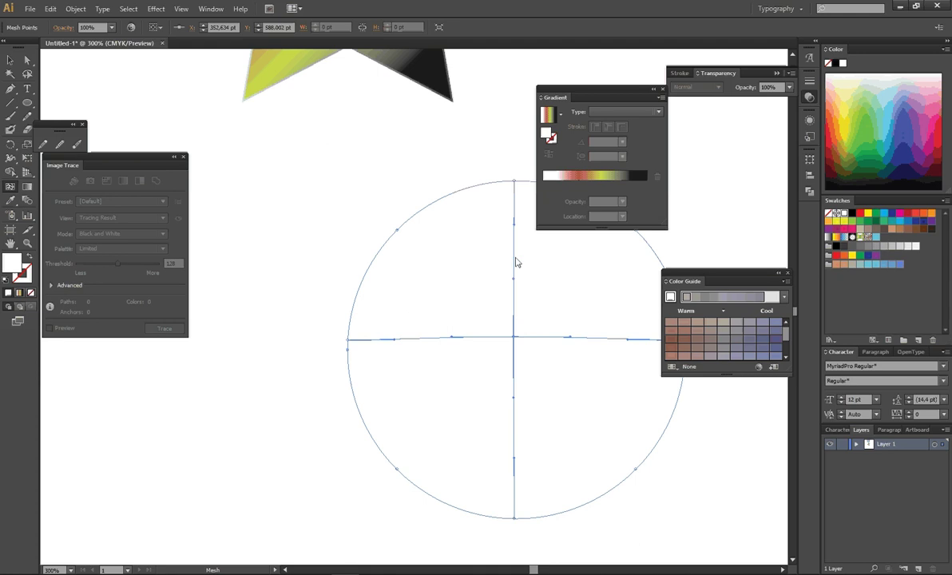
Step: Add mesh points at the circle's upper left, lower area and right, then raise the Gradient panel
{"action": "left_click", "coordinate": [448, 266]}
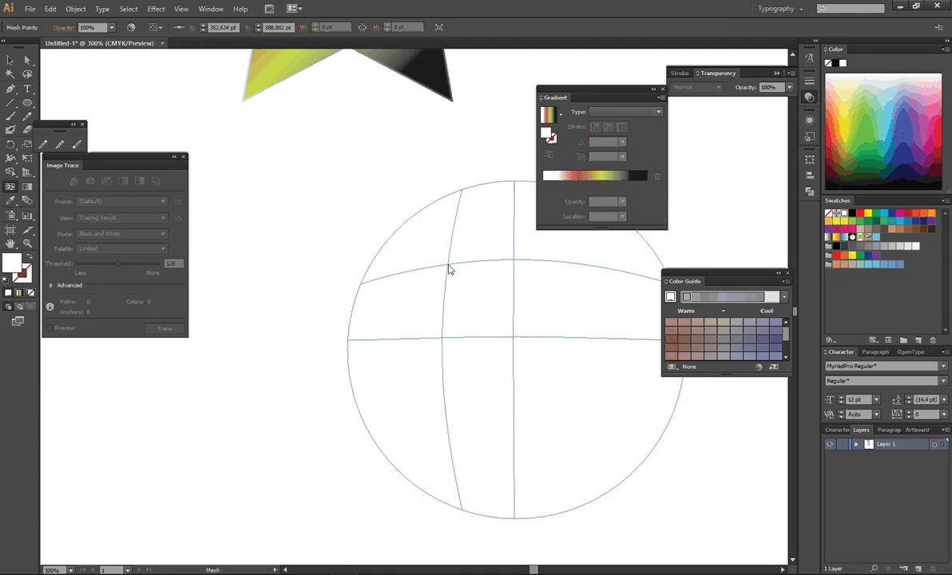
{"action": "left_click", "coordinate": [451, 339]}
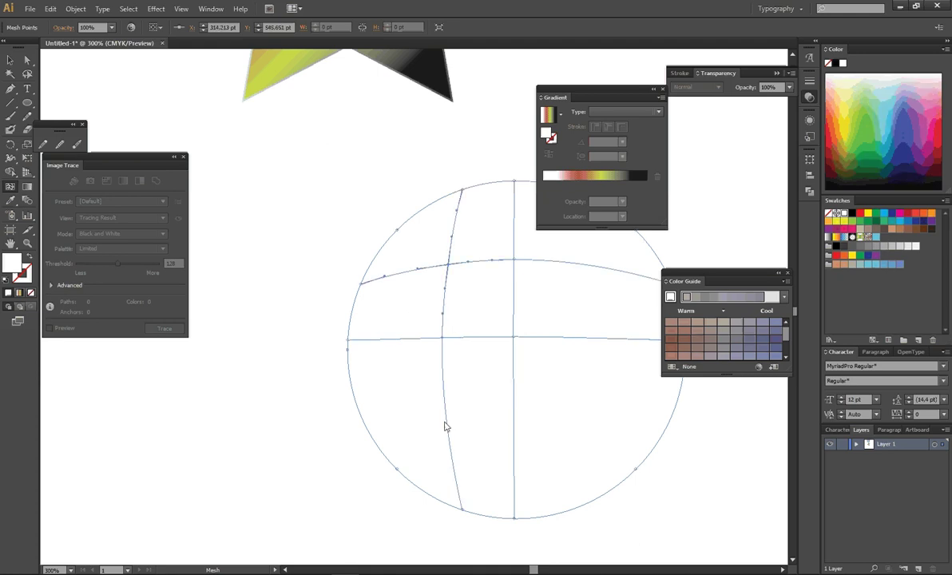
{"action": "left_click", "coordinate": [448, 428]}
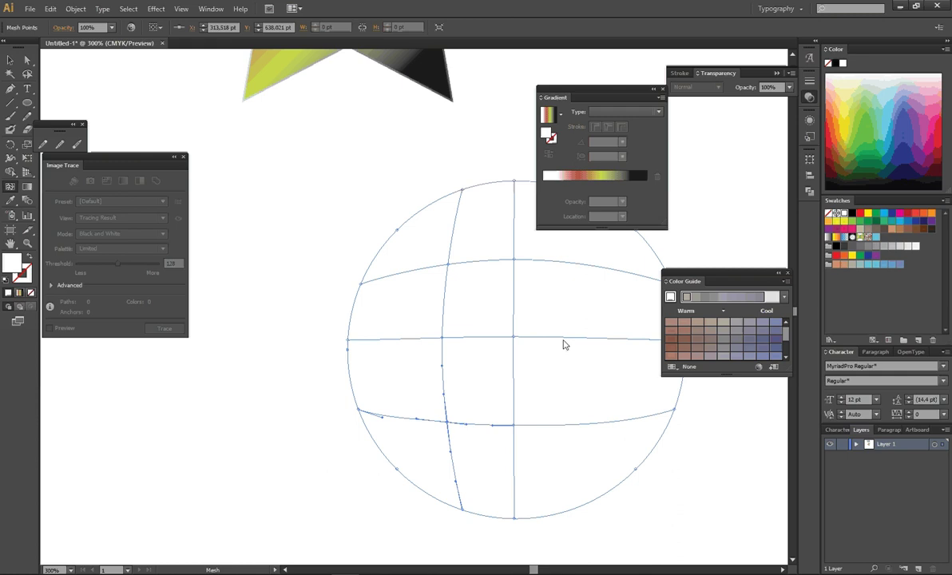
{"action": "left_click", "coordinate": [591, 265]}
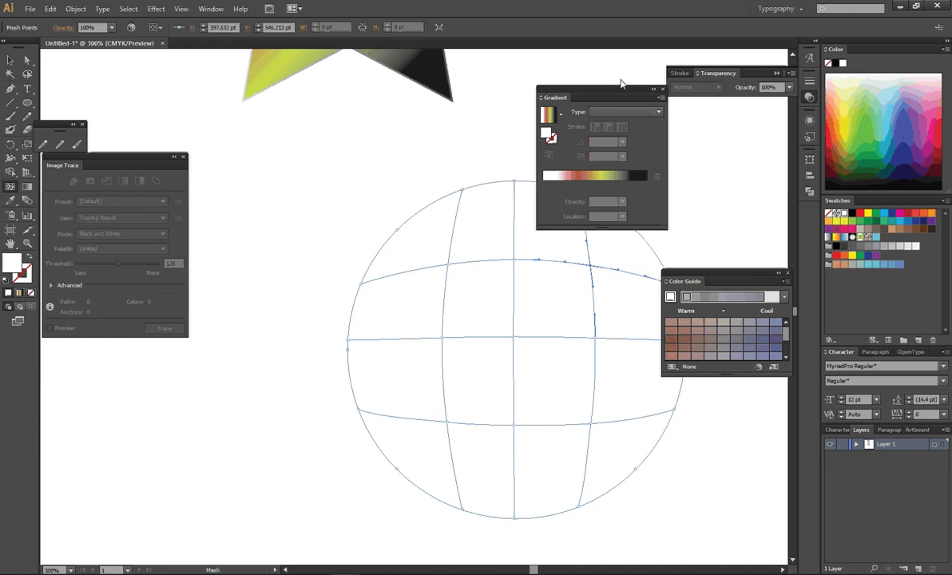
{"action": "left_click_drag", "start_coordinate": [619, 97], "coordinate": [623, 72]}
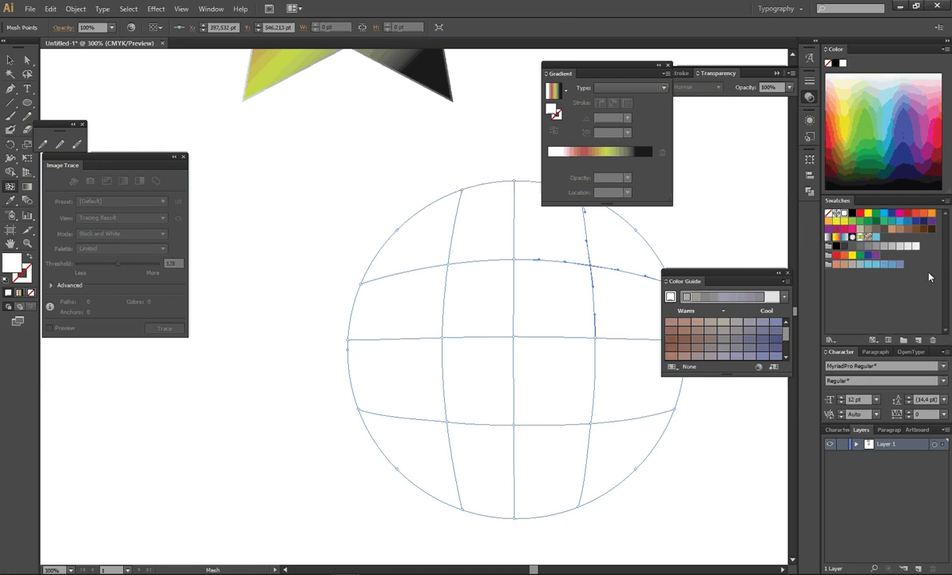
Step: Colour mesh areas light blue, orange and yellow, adding another mesh row and column
{"action": "left_click", "coordinate": [901, 227]}
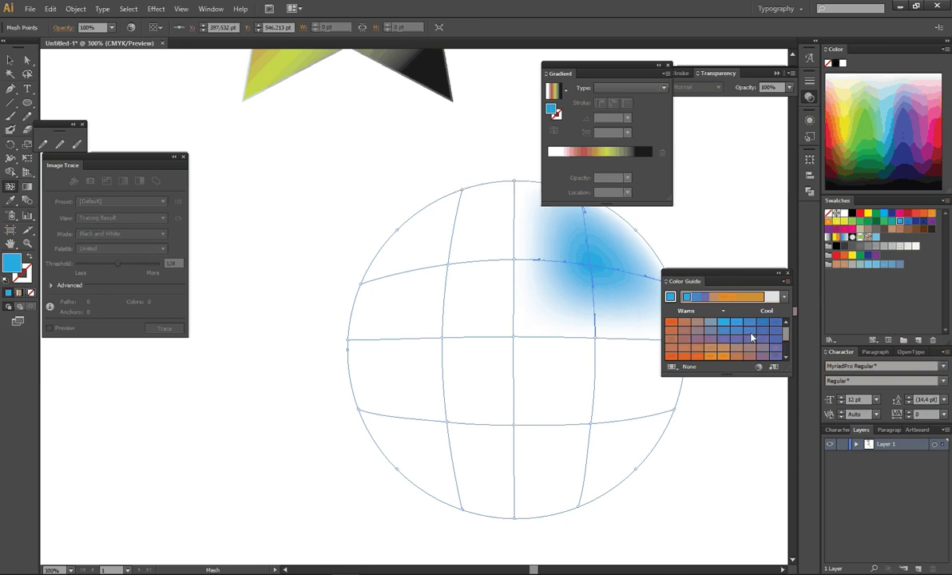
{"action": "left_click", "coordinate": [632, 397]}
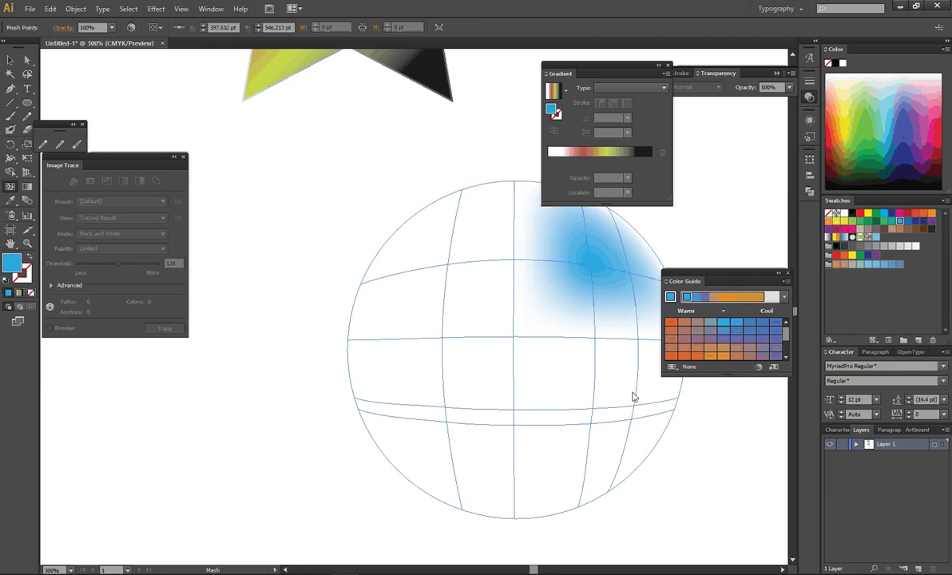
{"action": "left_click", "coordinate": [697, 358]}
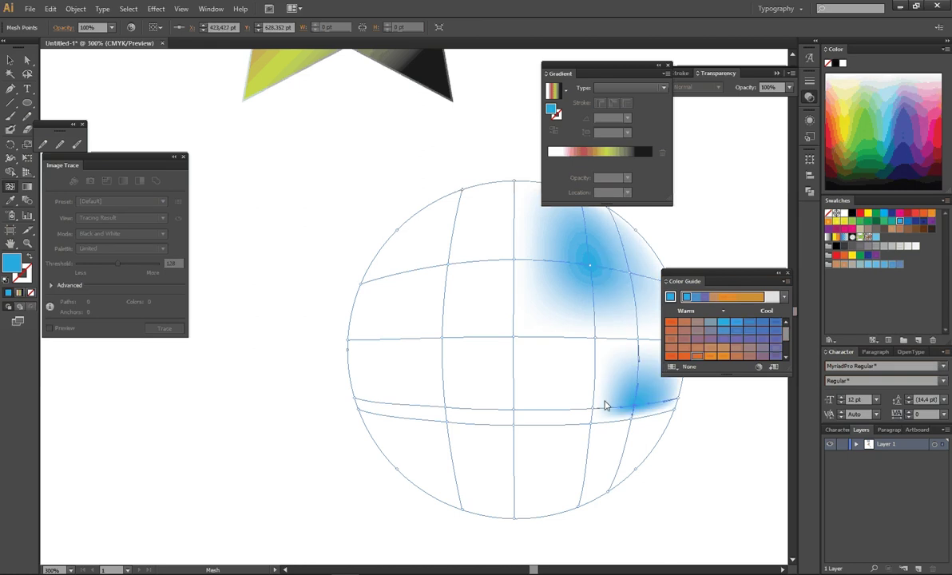
{"action": "left_click", "coordinate": [408, 369]}
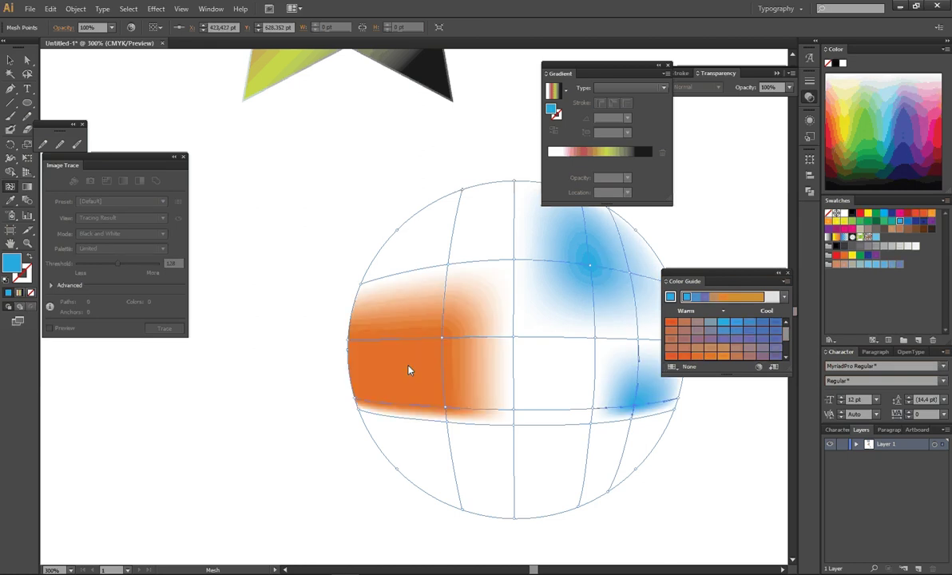
{"action": "left_click", "coordinate": [851, 254]}
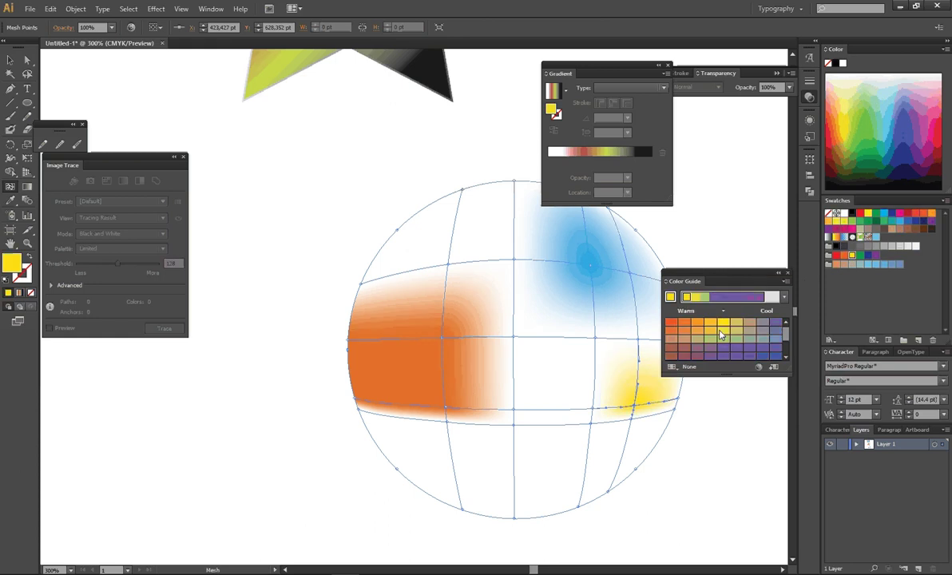
{"action": "left_click", "coordinate": [536, 485]}
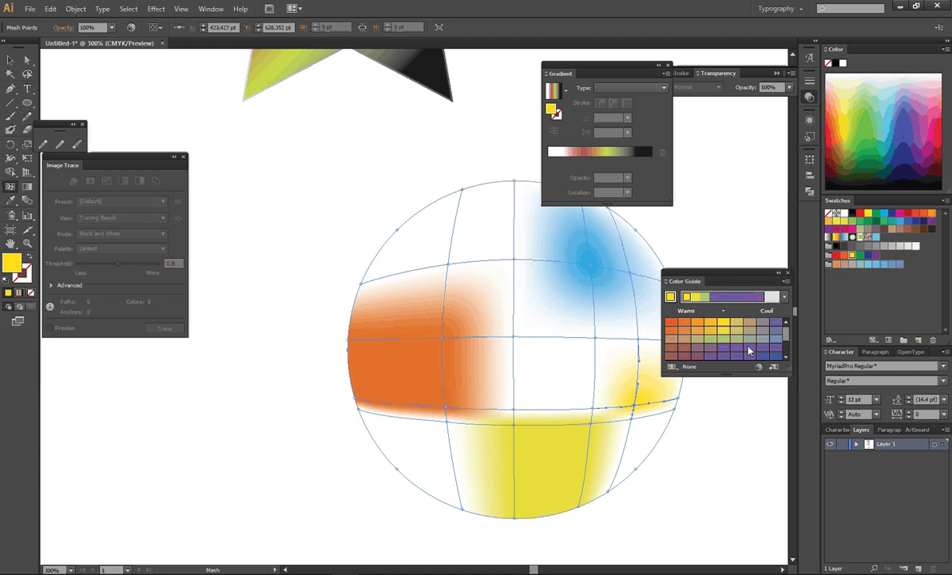
Step: Paint the top purple, lower-left light orange, lower-right green, and centre patches khaki-grey
{"action": "left_click_drag", "start_coordinate": [748, 351], "coordinate": [493, 239]}
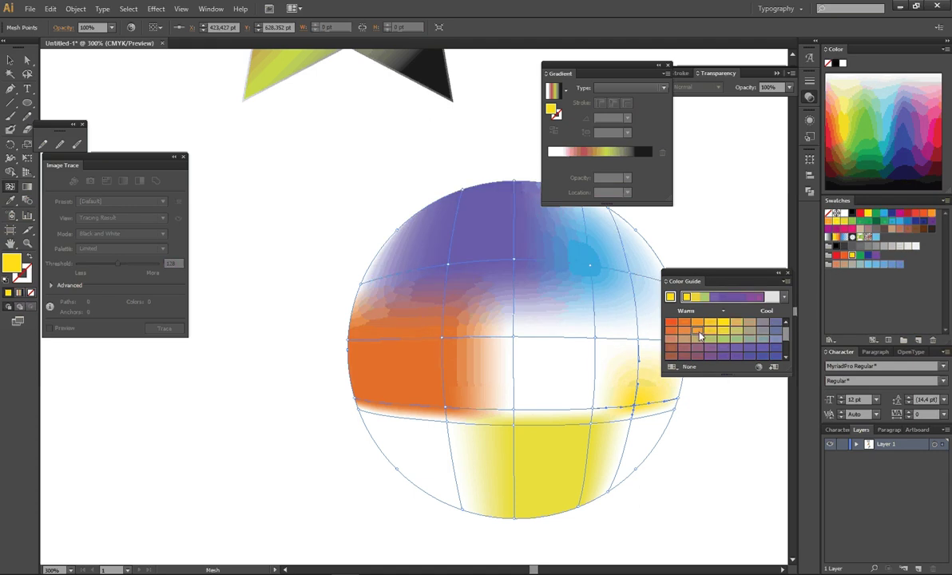
{"action": "left_click_drag", "start_coordinate": [696, 329], "coordinate": [572, 417]}
{"action": "left_click", "coordinate": [697, 335]}
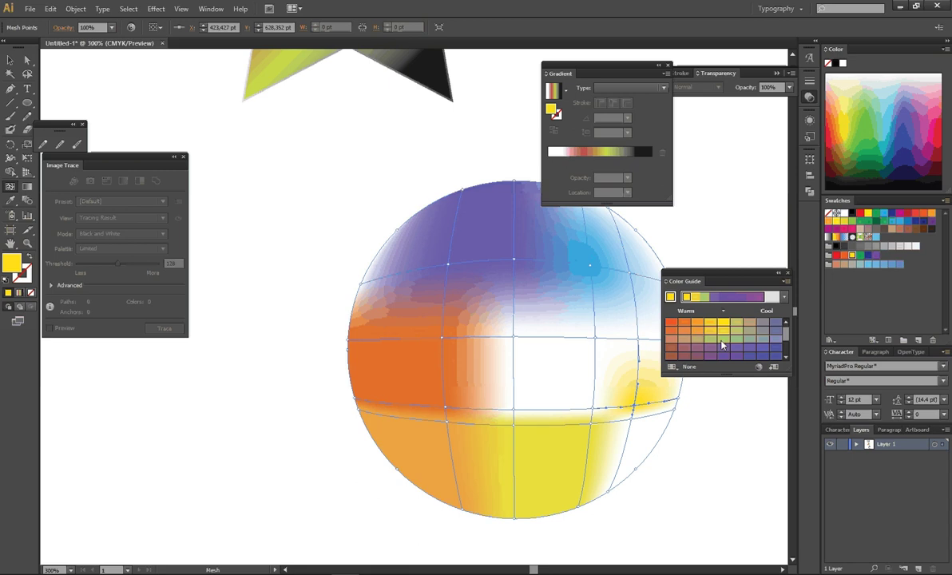
{"action": "left_click_drag", "start_coordinate": [723, 345], "coordinate": [637, 448]}
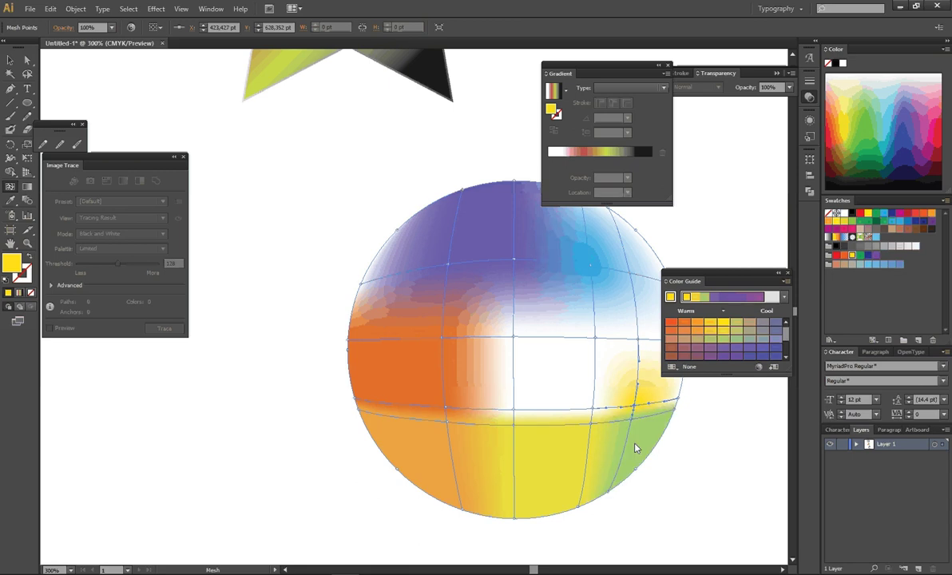
{"action": "left_click_drag", "start_coordinate": [739, 276], "coordinate": [745, 427]}
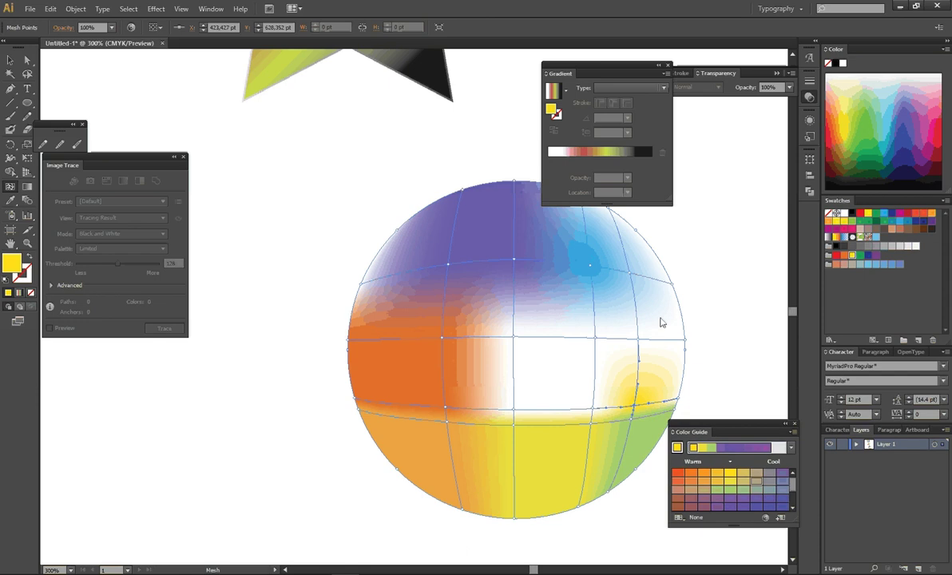
{"action": "left_click_drag", "start_coordinate": [661, 321], "coordinate": [667, 328]}
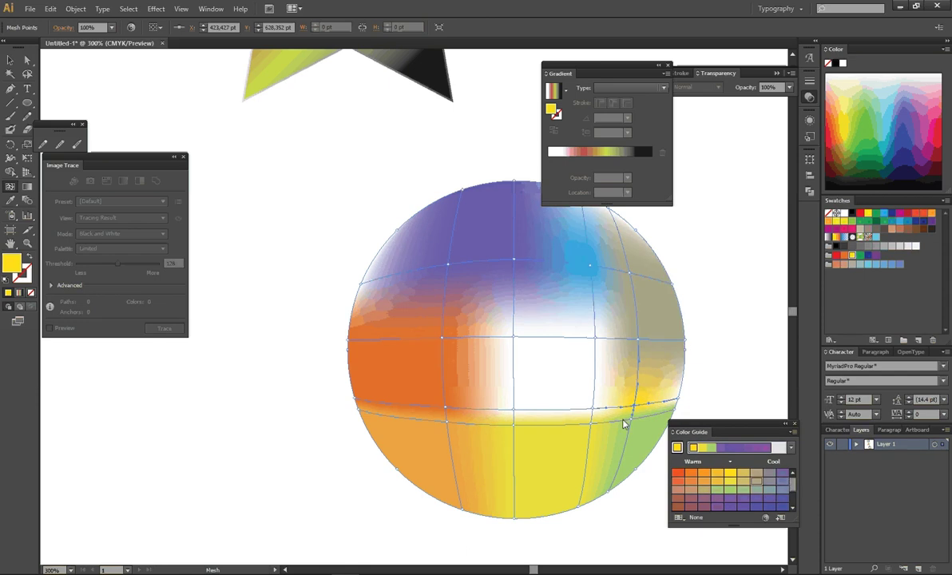
{"action": "left_click", "coordinate": [581, 314]}
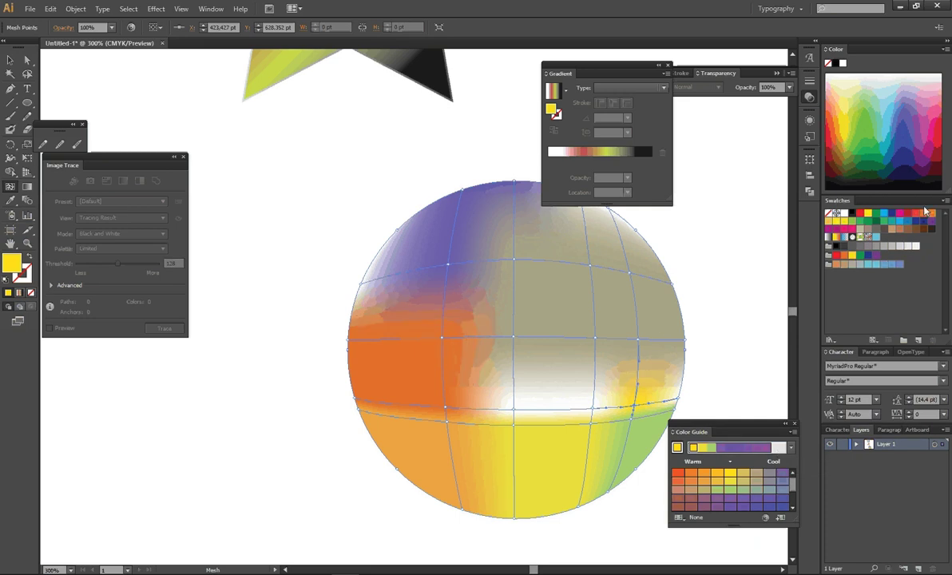
Step: Turn the yellow mesh point, lower-right patch and area below the lower mesh line near-white
{"action": "left_click", "coordinate": [916, 245]}
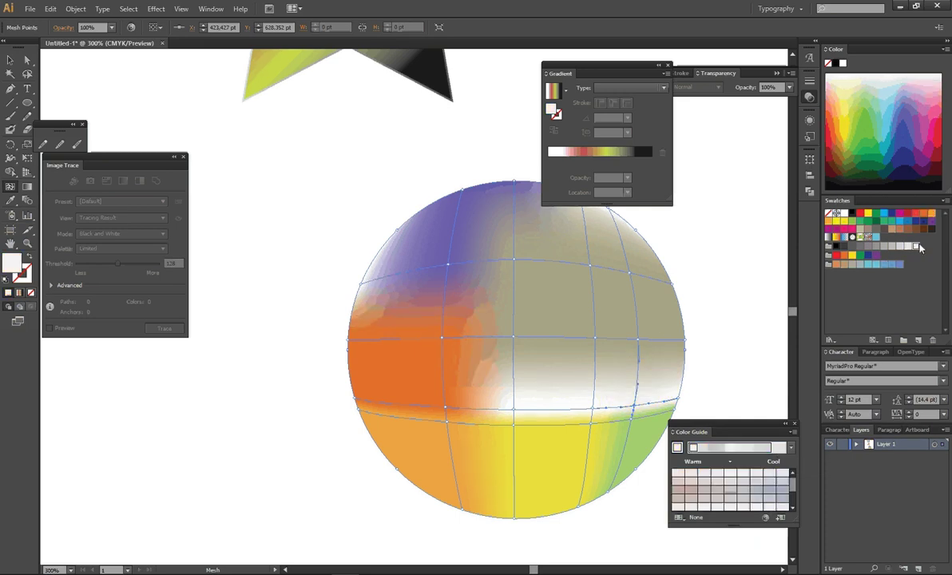
{"action": "left_click", "coordinate": [781, 472]}
{"action": "left_click", "coordinate": [639, 376]}
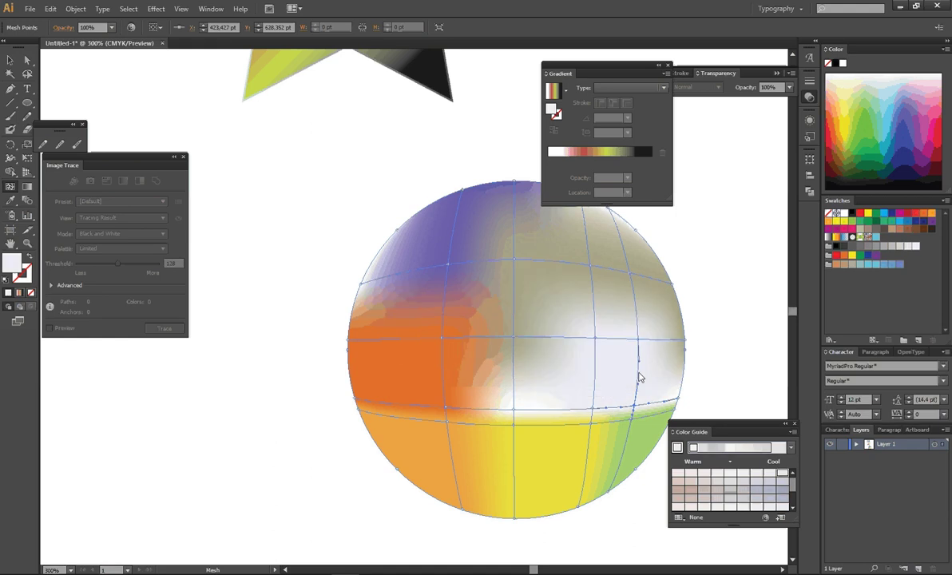
{"action": "left_click", "coordinate": [729, 474]}
{"action": "left_click", "coordinate": [625, 426]}
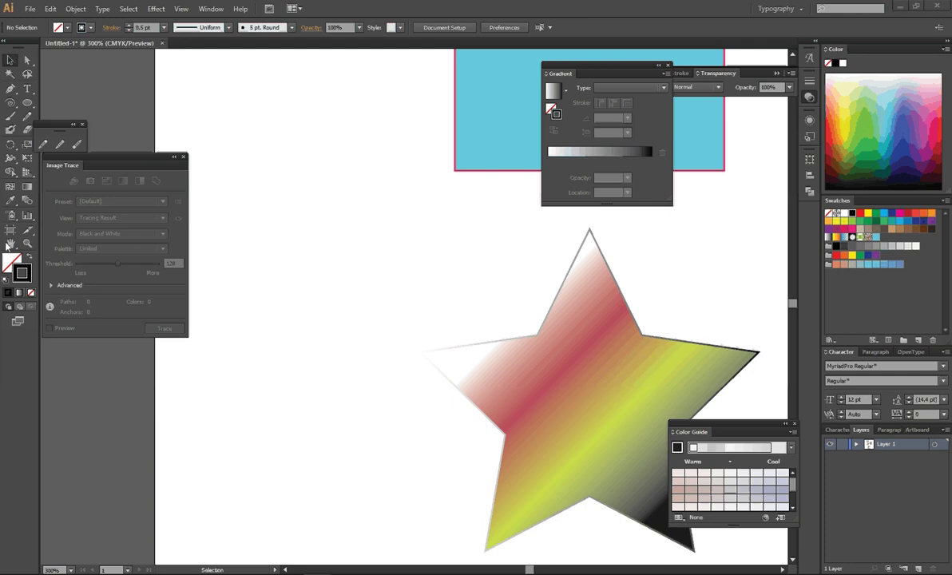
Step: Pan to the cartoon face and marquee-select all its paths, including ears, crown, nose and mouth
{"action": "left_click", "coordinate": [780, 569]}
{"action": "left_click", "coordinate": [782, 569]}
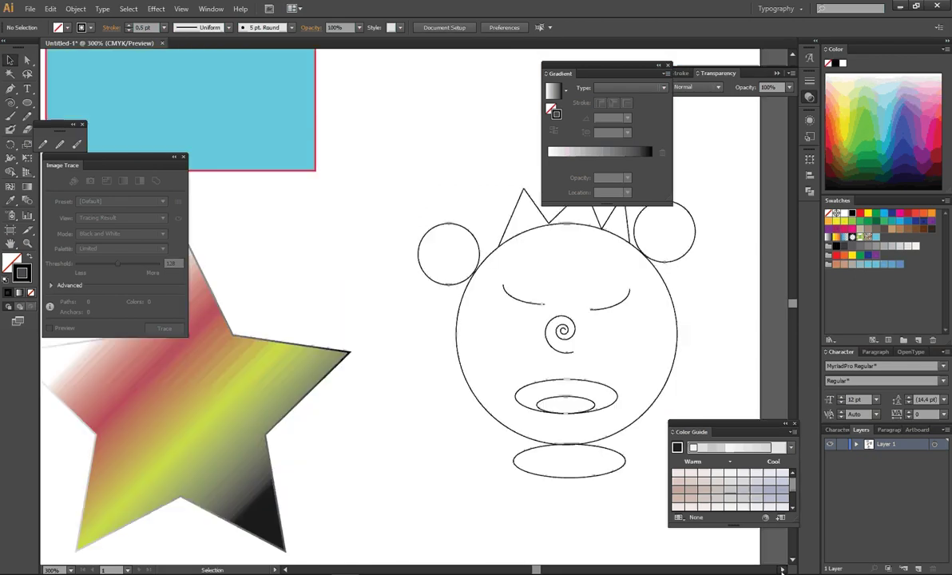
{"action": "left_click", "coordinate": [781, 569]}
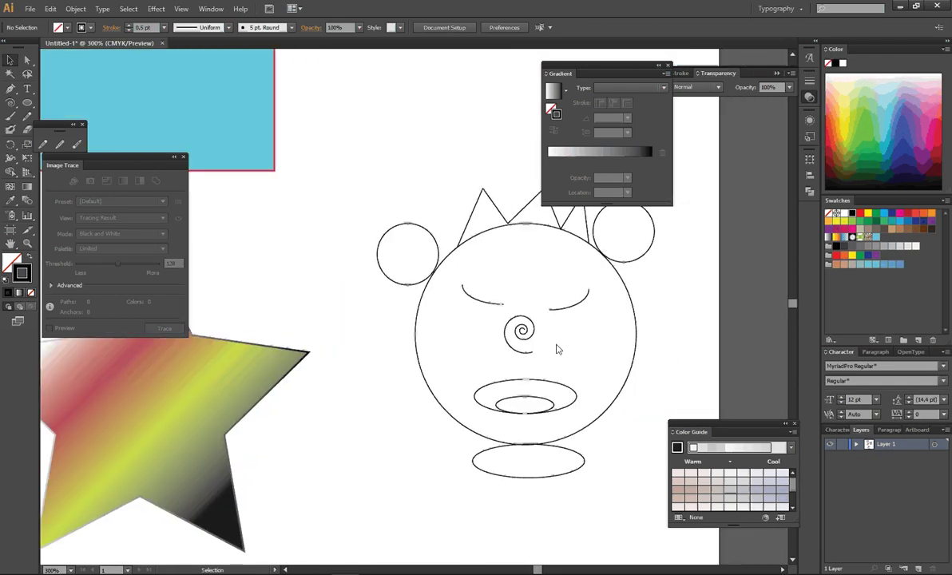
{"action": "scroll", "coordinate": [603, 346], "scroll_direction": "up", "scroll_amount": 1}
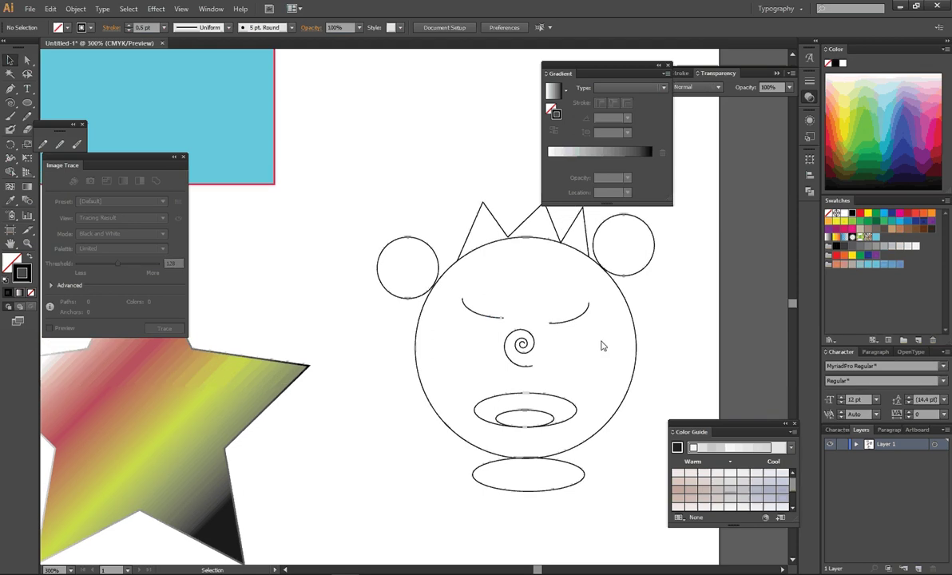
{"action": "scroll", "coordinate": [563, 355], "scroll_direction": "up", "scroll_amount": 1}
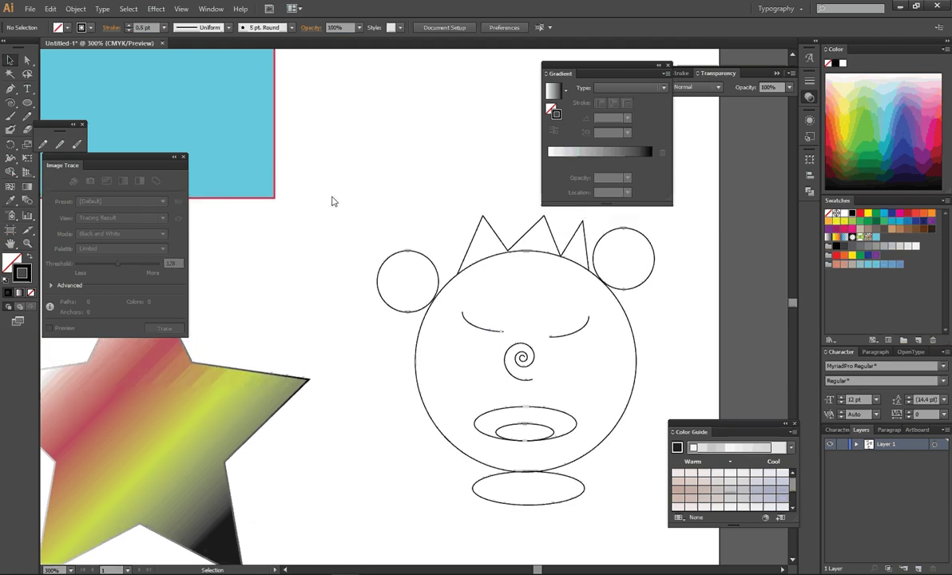
{"action": "mouse_move", "coordinate": [331, 195]}
{"action": "left_mouse_down"}
{"action": "mouse_move", "coordinate": [587, 388]}
{"action": "mouse_move", "coordinate": [622, 492]}
{"action": "mouse_move", "coordinate": [659, 541]}
{"action": "left_mouse_up"}
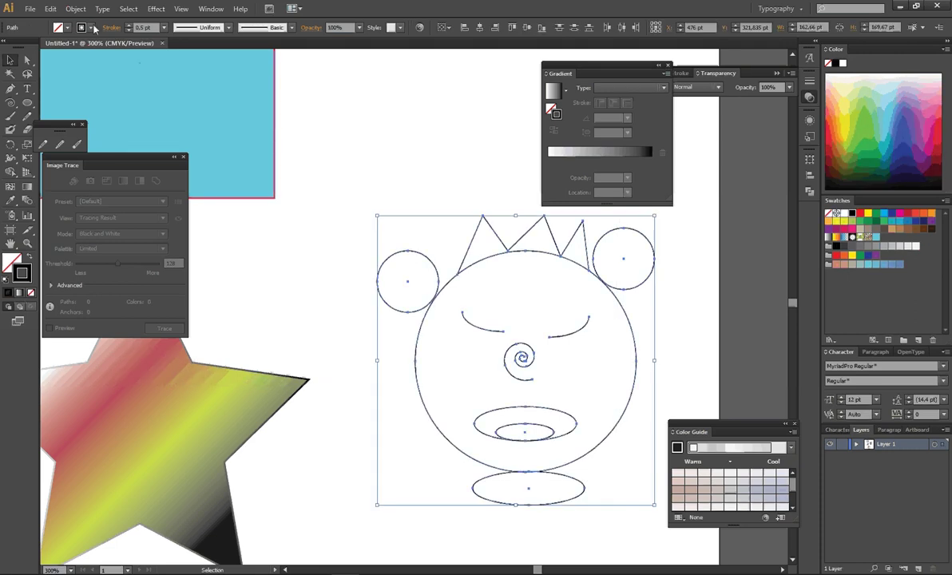
Step: Make the selected face paths a Live Paint group via Object > Live Paint > Make
{"action": "left_click", "coordinate": [74, 10]}
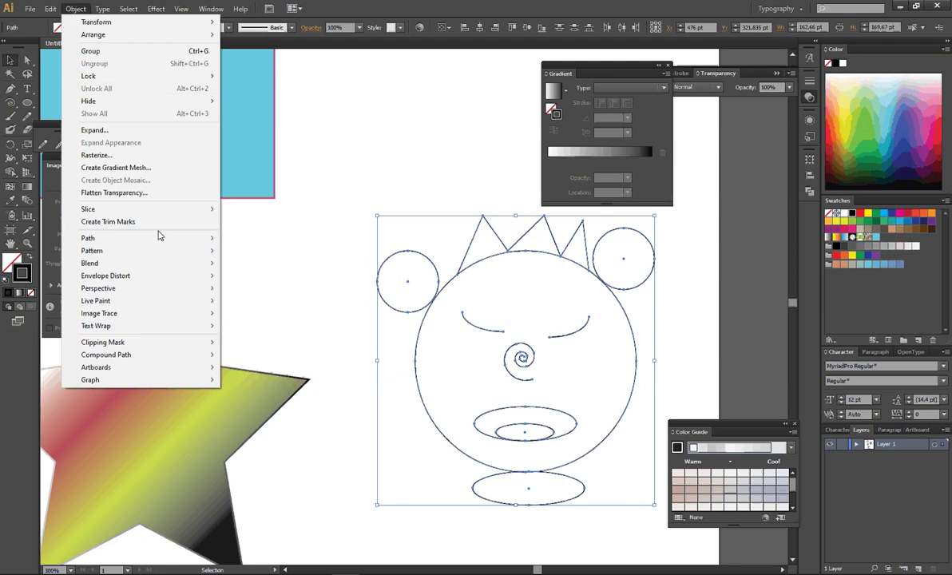
{"action": "mouse_move", "coordinate": [120, 300]}
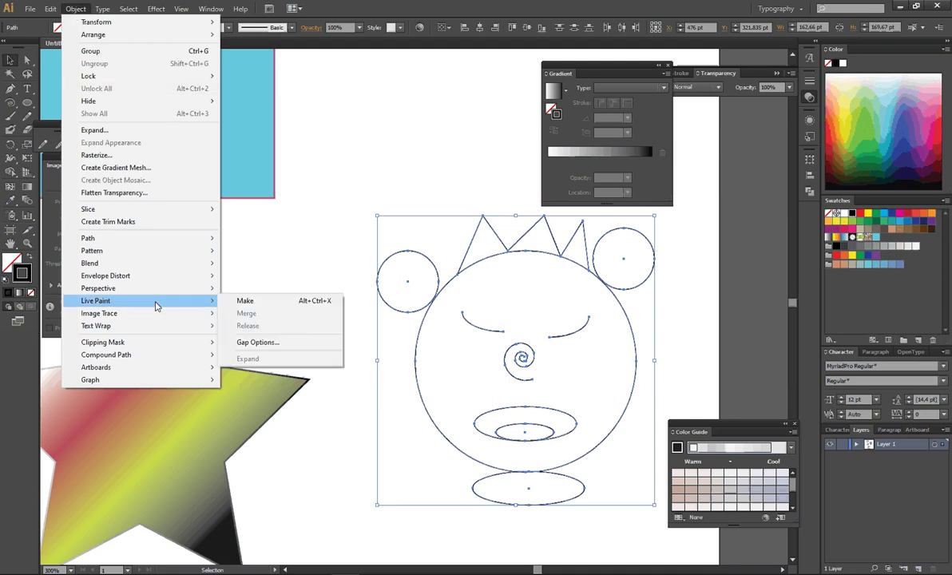
{"action": "left_click", "coordinate": [240, 301]}
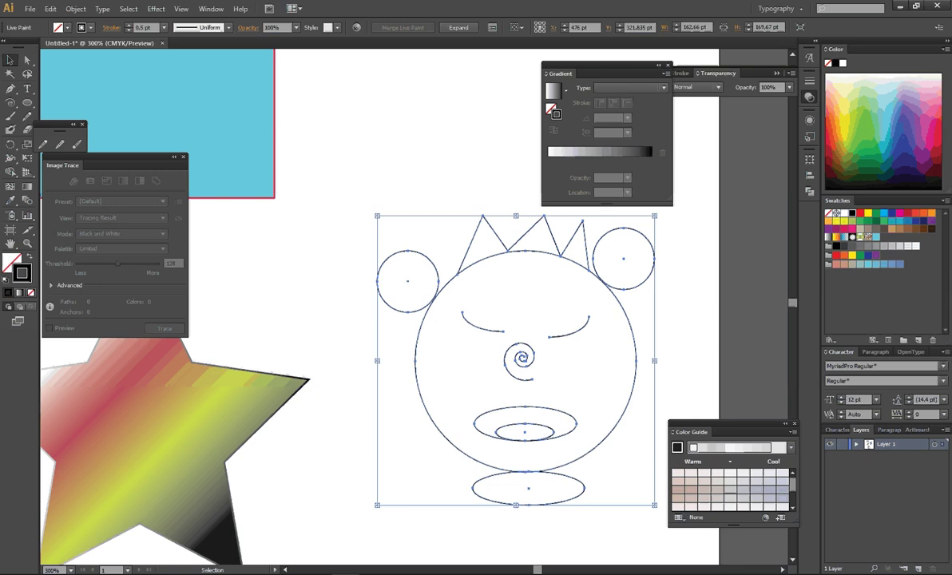
{"action": "key", "text": "s"}
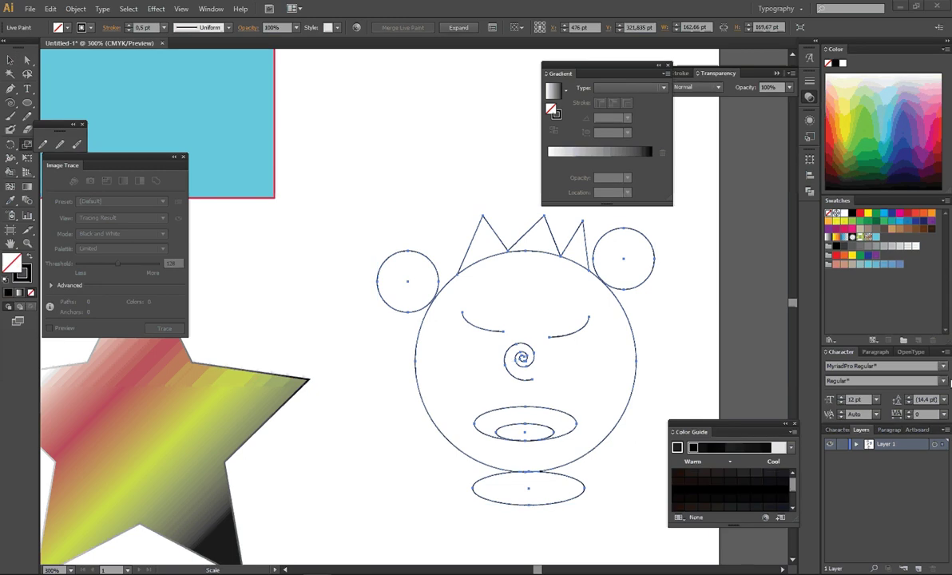
Step: With the Live Paint Bucket, fill the mouth ring red and the inner mouth and both ears black
{"action": "left_click", "coordinate": [10, 173]}
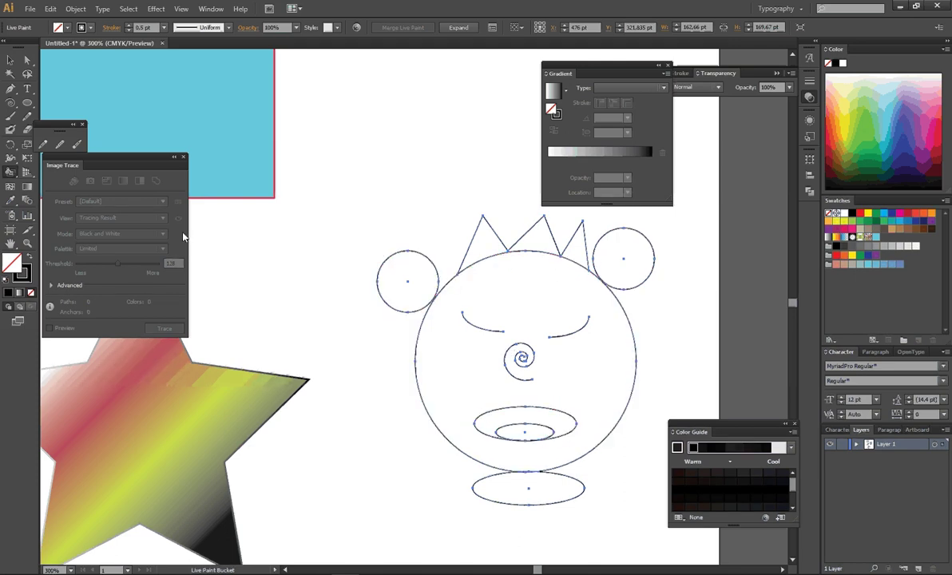
{"action": "left_click", "coordinate": [836, 255]}
{"action": "left_click", "coordinate": [526, 415]}
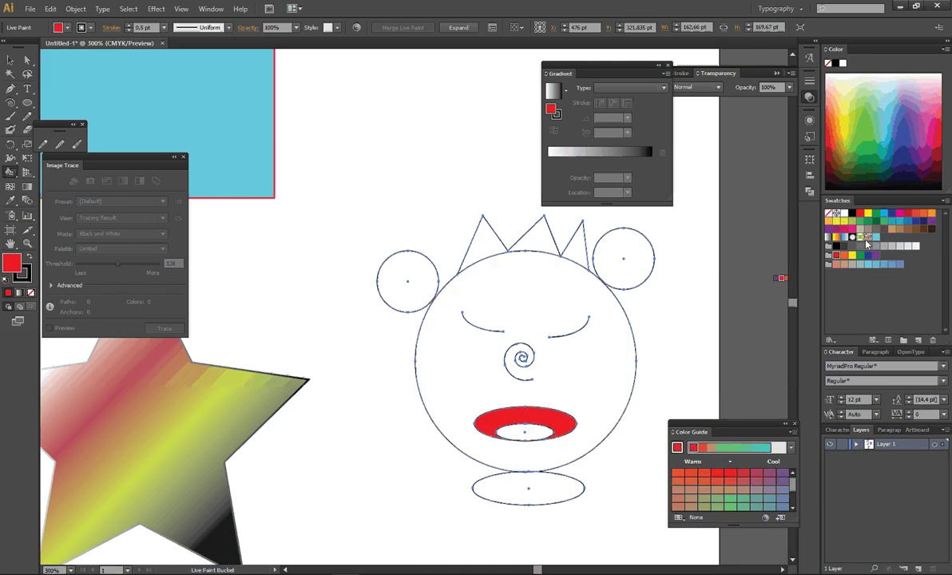
{"action": "left_click", "coordinate": [836, 245]}
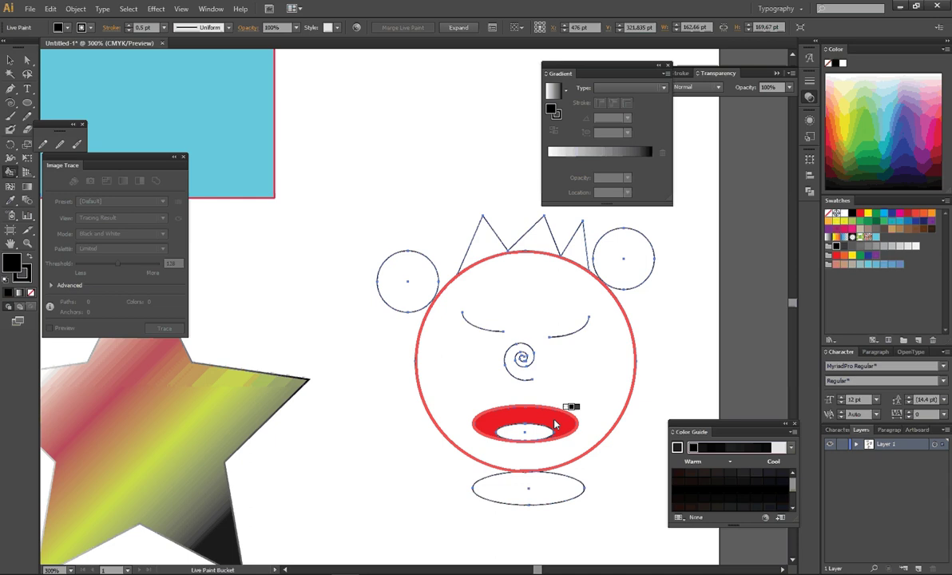
{"action": "left_click", "coordinate": [533, 433]}
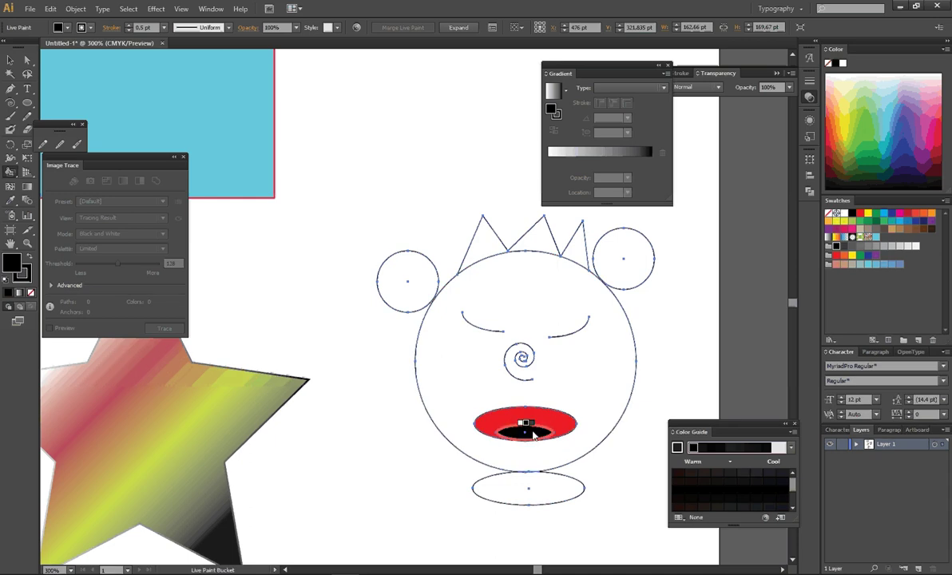
{"action": "left_click", "coordinate": [629, 263]}
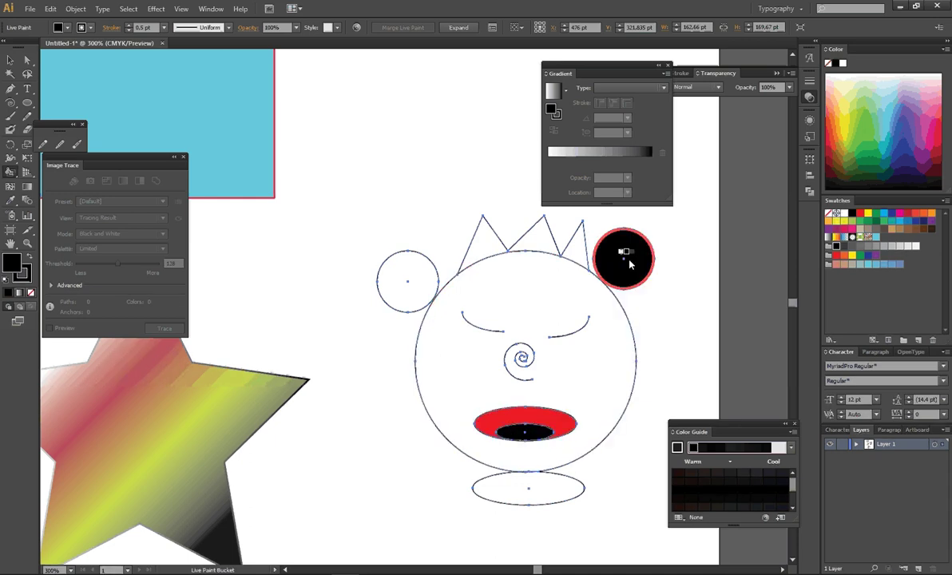
{"action": "left_click", "coordinate": [412, 287]}
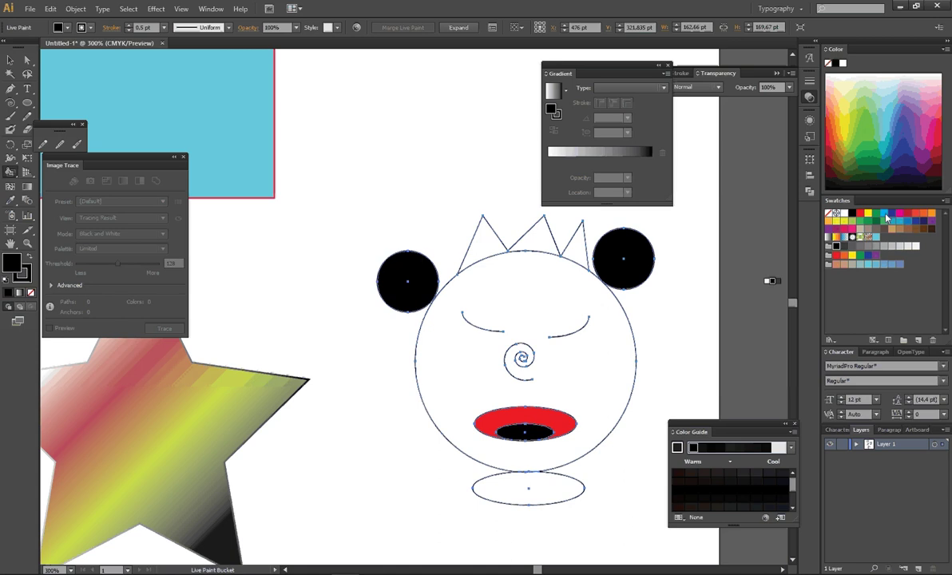
Step: Fill the bottom ellipse cyan, the face circle salmon and the triangle left of the head brown
{"action": "left_click", "coordinate": [885, 215]}
{"action": "left_click", "coordinate": [549, 491]}
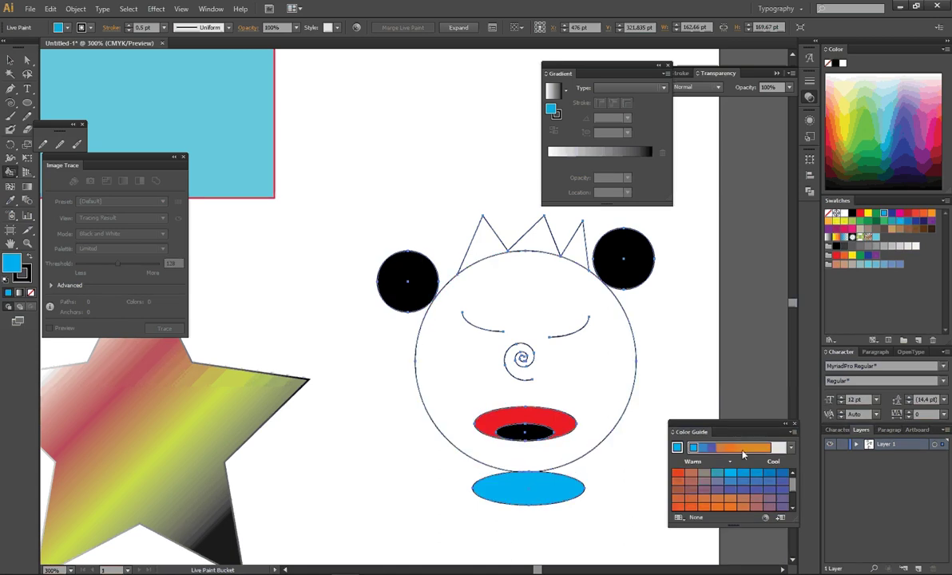
{"action": "key", "text": "Right"}
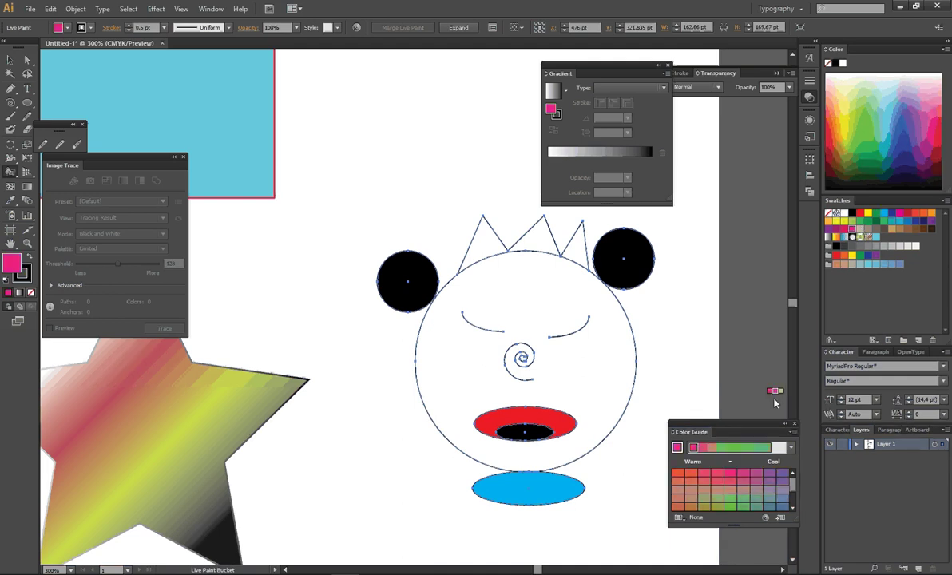
{"action": "left_click", "coordinate": [712, 450]}
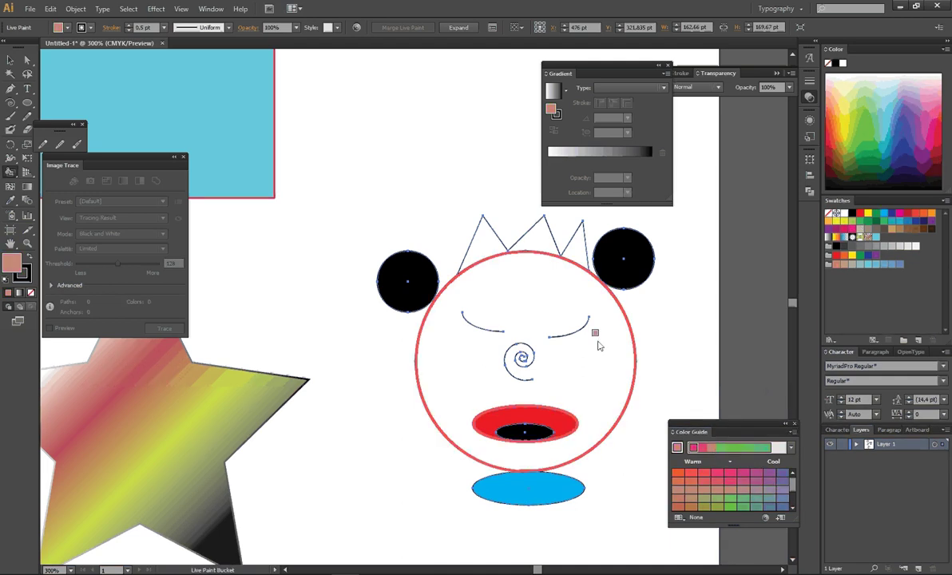
{"action": "left_click", "coordinate": [599, 345]}
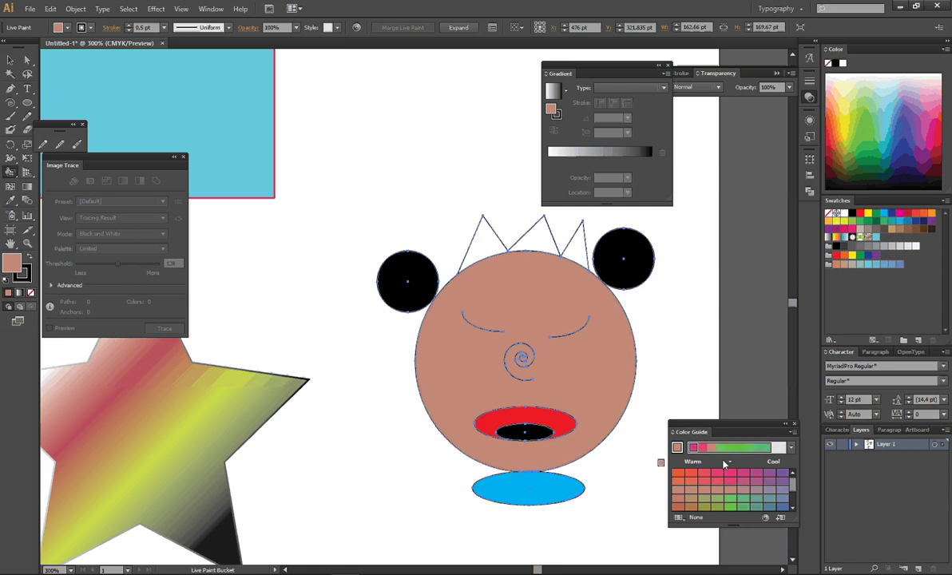
{"action": "left_click", "coordinate": [907, 230]}
{"action": "left_click", "coordinate": [495, 253]}
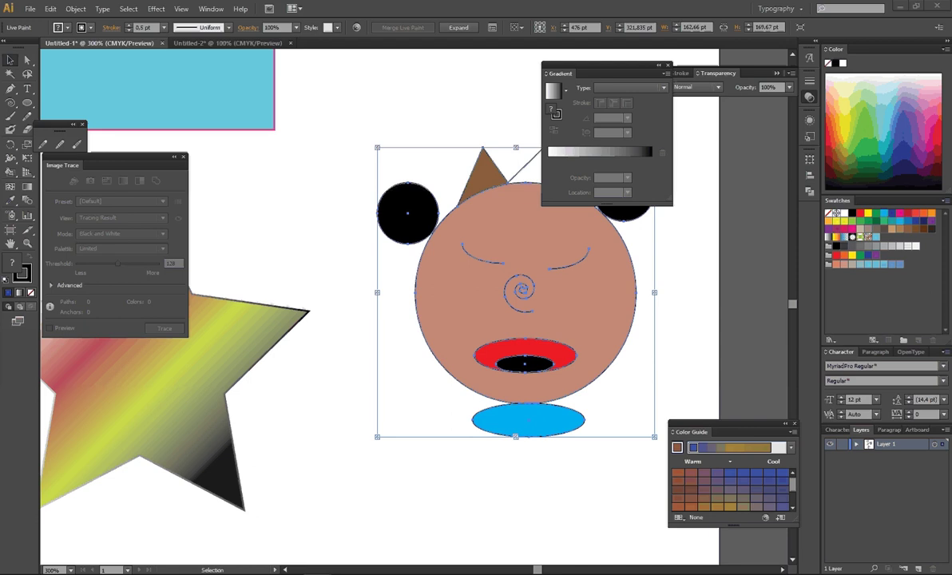
Step: In Untitled-2, marquee-select the entire blue square logo, zooming in to 300% and back to 200%
{"action": "left_click", "coordinate": [234, 44]}
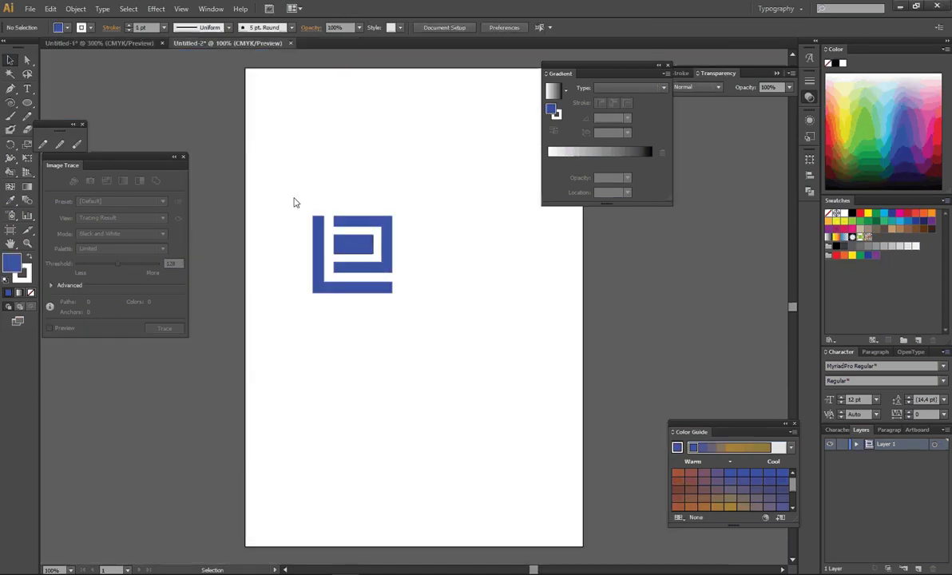
{"action": "left_click_drag", "start_coordinate": [293, 202], "coordinate": [412, 319]}
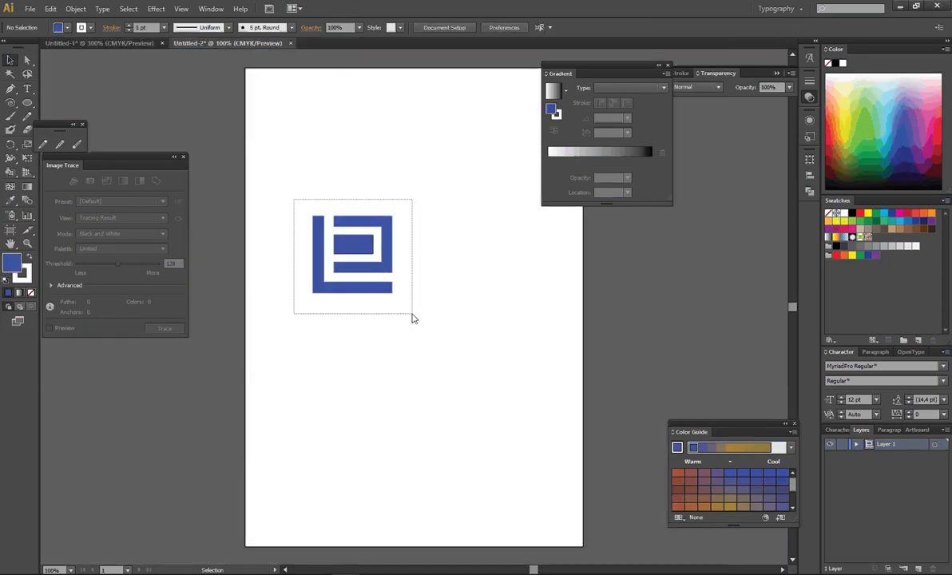
{"action": "left_click", "coordinate": [26, 244]}
{"action": "left_click", "coordinate": [361, 269]}
{"action": "left_click", "coordinate": [482, 332]}
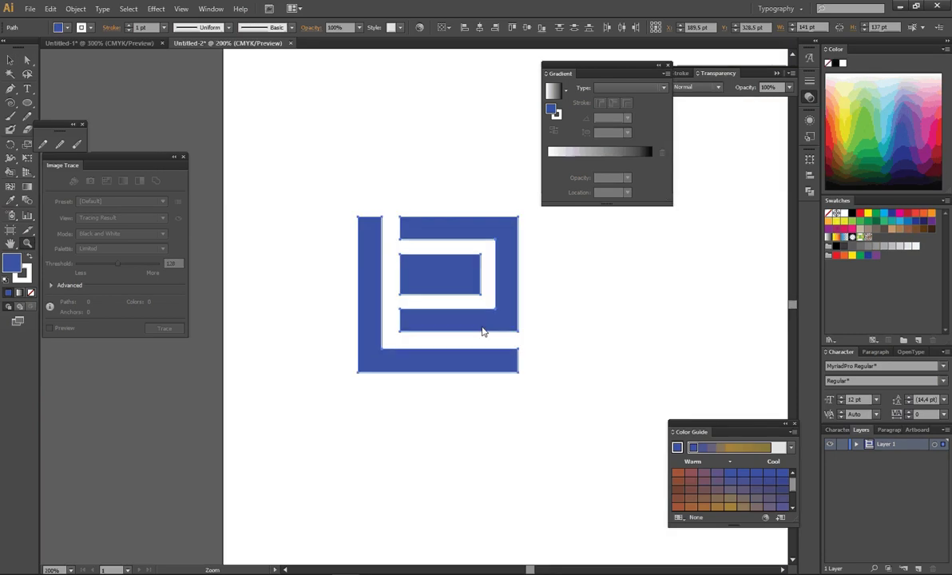
{"action": "left_click", "coordinate": [482, 331]}
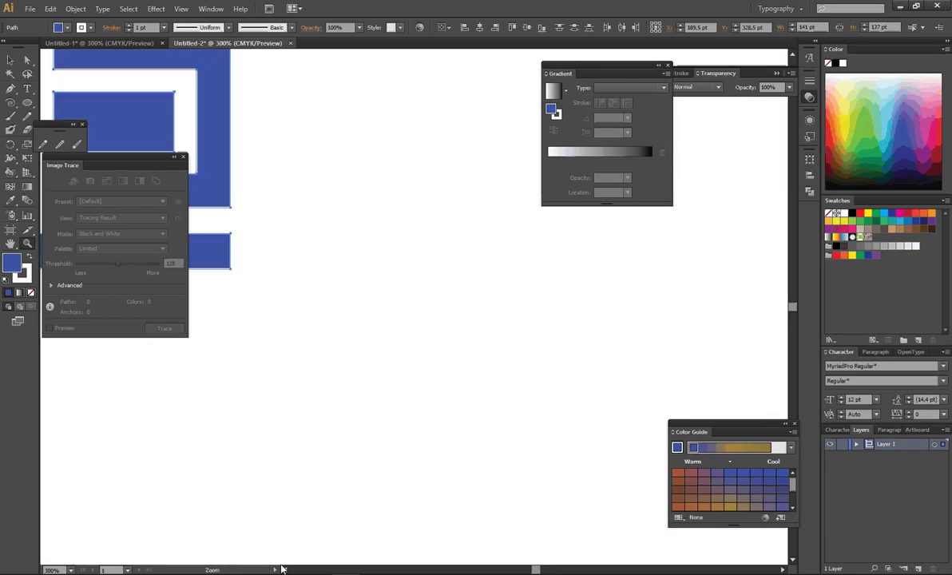
{"action": "scroll", "coordinate": [284, 569], "scroll_direction": "left", "scroll_amount": 5}
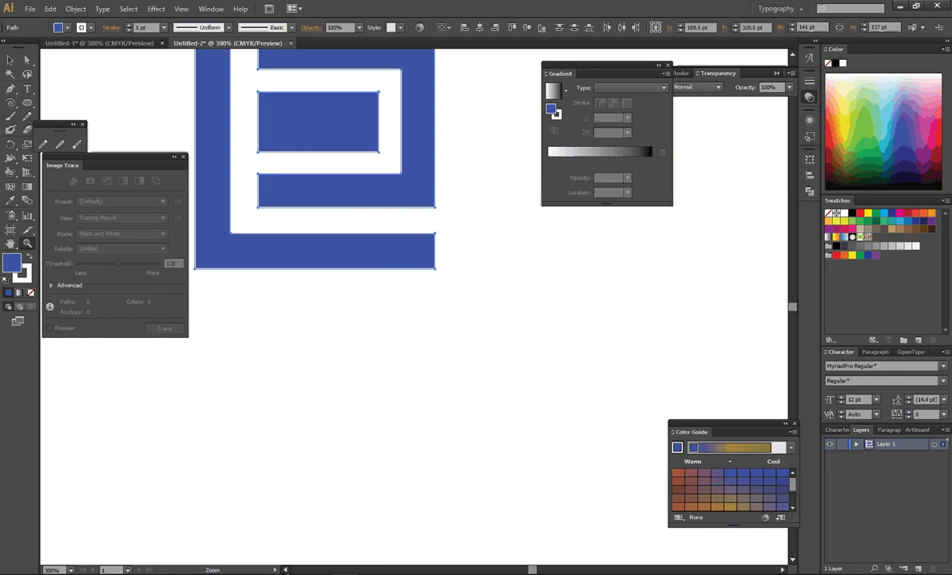
{"action": "scroll", "coordinate": [521, 292], "scroll_direction": "up", "scroll_amount": 3}
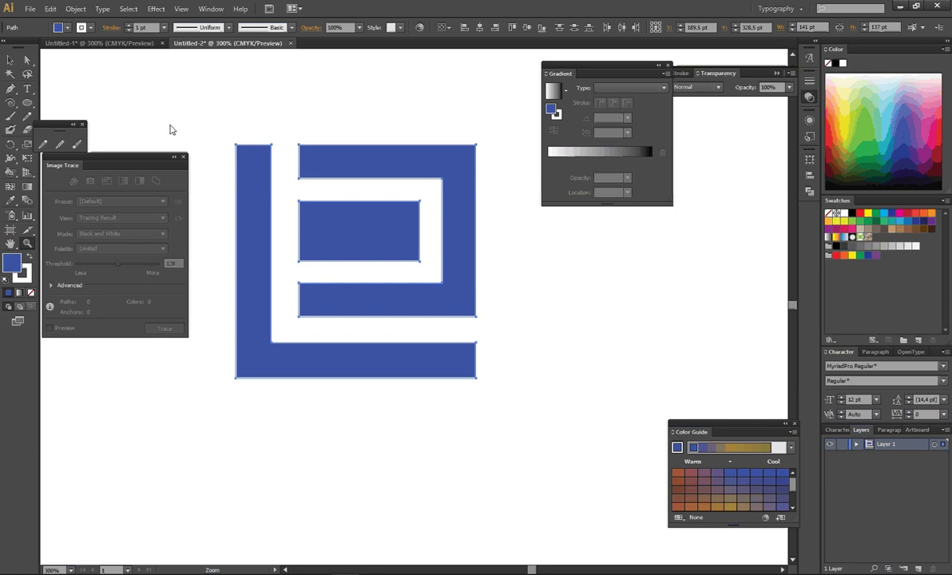
{"action": "key", "text": "ctrl+minus"}
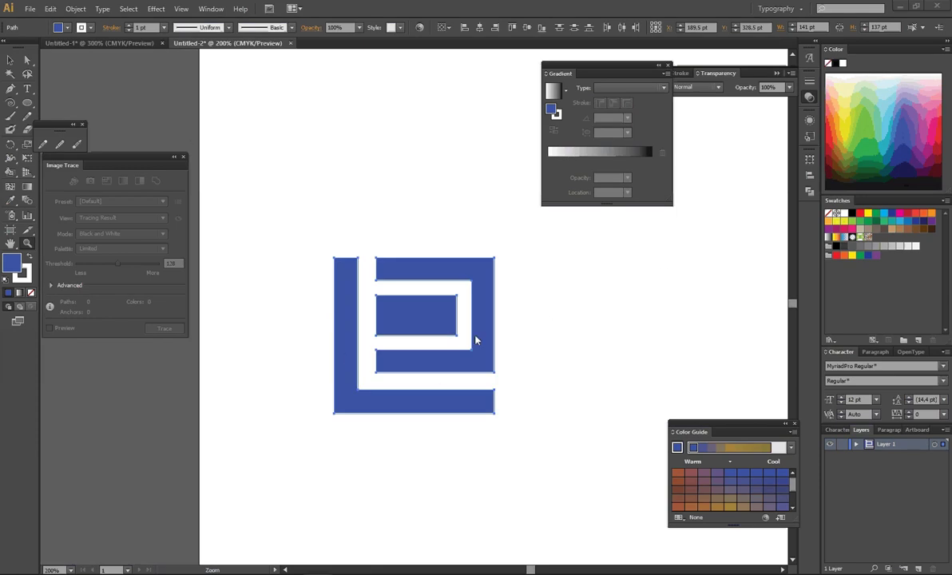
{"action": "scroll", "coordinate": [453, 346], "scroll_direction": "down", "scroll_amount": 2}
{"action": "scroll", "coordinate": [477, 355], "scroll_direction": "down", "scroll_amount": 1}
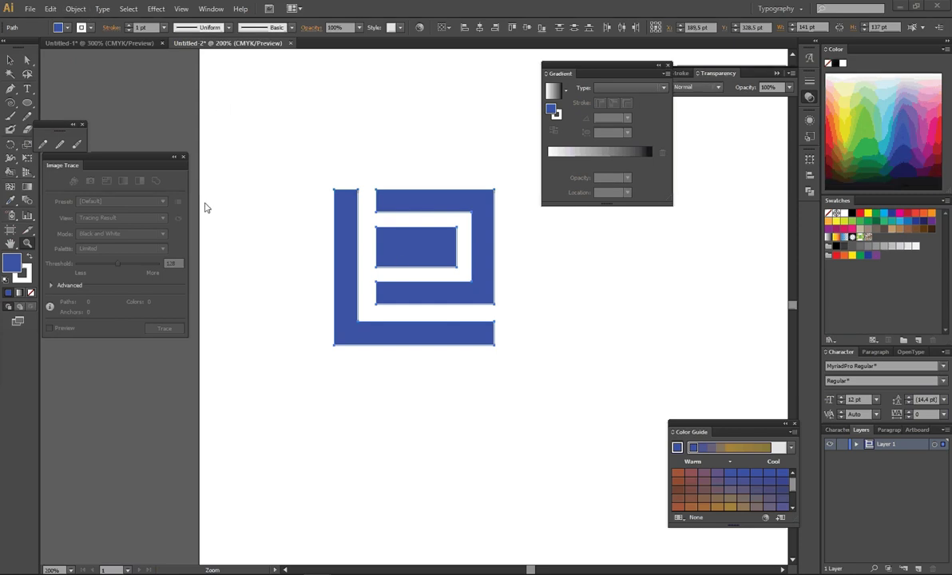
Step: Turn the selected blue logo into a pattern swatch with Object > Pattern > Make
{"action": "left_click", "coordinate": [76, 9]}
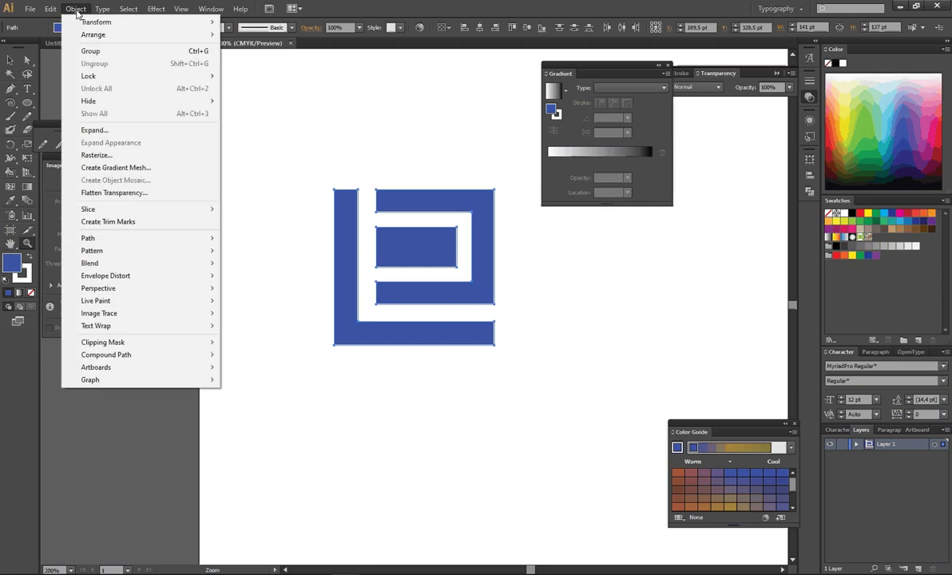
{"action": "mouse_move", "coordinate": [120, 250]}
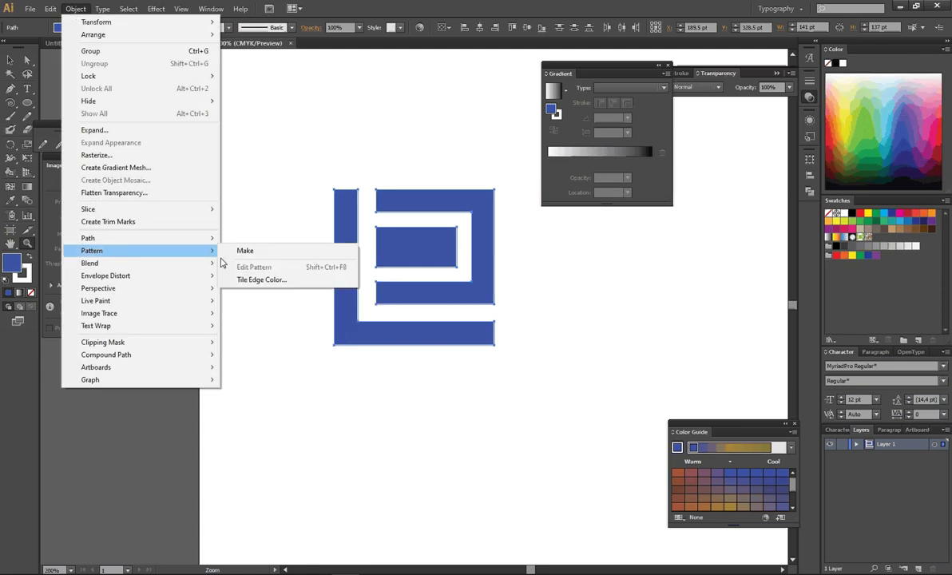
{"action": "left_click", "coordinate": [247, 250]}
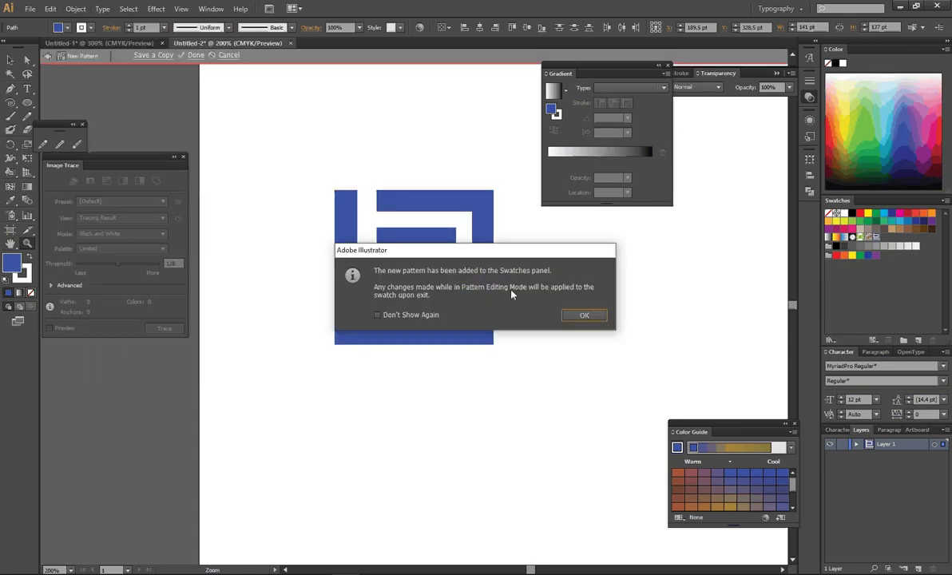
{"action": "left_click", "coordinate": [585, 316]}
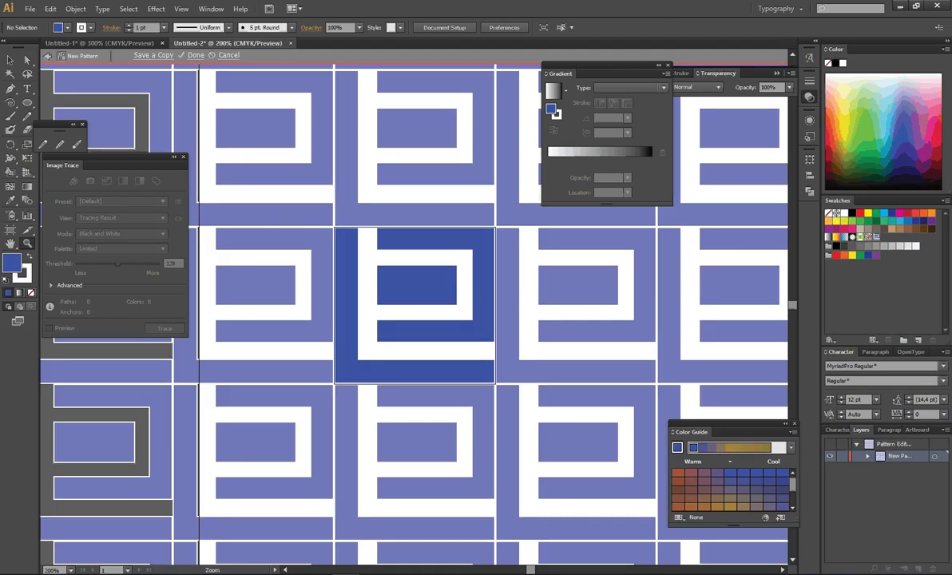
Step: Set the pattern tile width to 142 pt in Pattern Options
{"action": "mouse_move", "coordinate": [73, 196]}
{"action": "left_mouse_down"}
{"action": "mouse_move", "coordinate": [159, 304]}
{"action": "mouse_move", "coordinate": [134, 301]}
{"action": "left_mouse_up"}
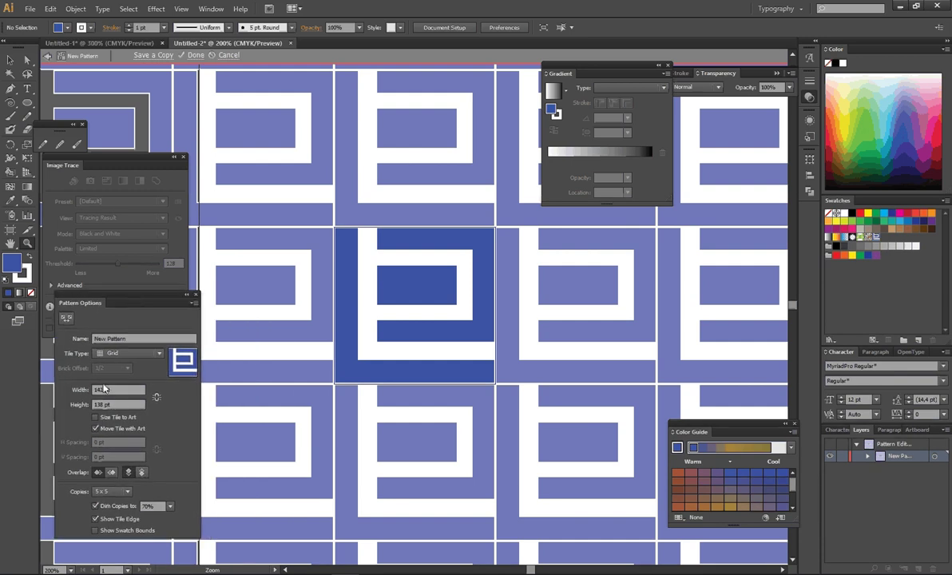
{"action": "double_click", "coordinate": [99, 390]}
{"action": "type", "text": "142"}
{"action": "key", "text": "Return"}
{"action": "type", "text": "00"}
{"action": "key", "text": "Return"}
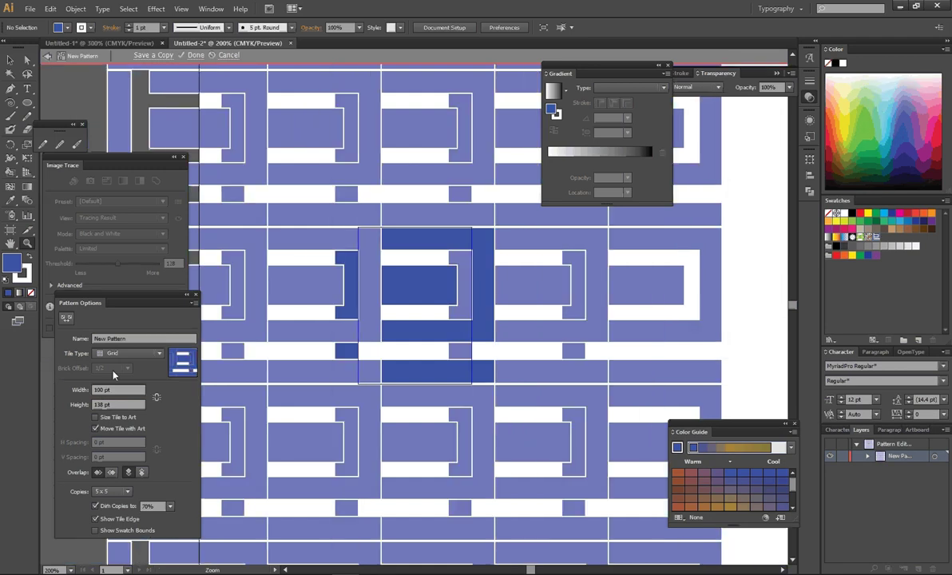
{"action": "double_click", "coordinate": [104, 391]}
{"action": "double_click", "coordinate": [104, 391]}
{"action": "type", "text": "142"}
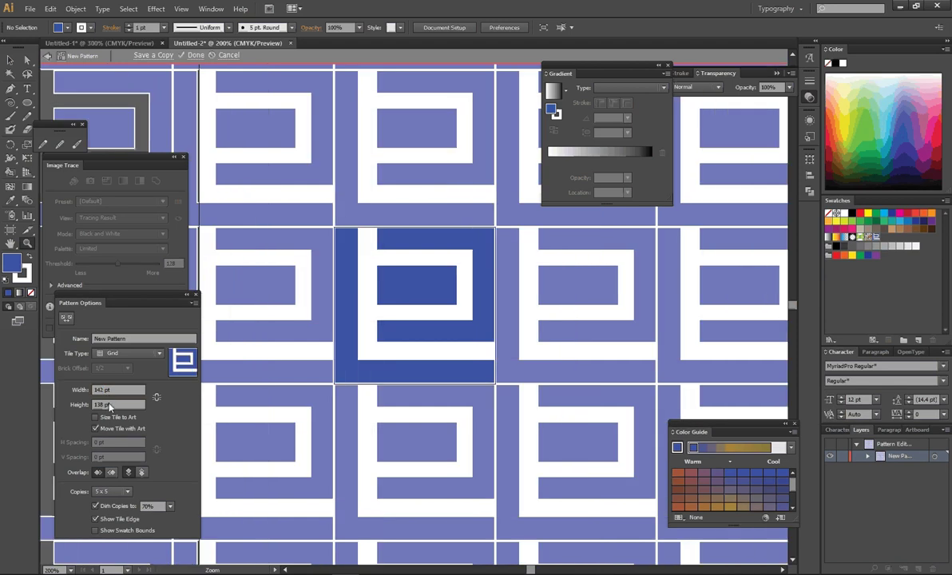
Step: Unlink the proportions and set the tile height to 142 pt, making the tile square
{"action": "double_click", "coordinate": [105, 406]}
{"action": "type", "text": "200"}
{"action": "key", "text": "Return"}
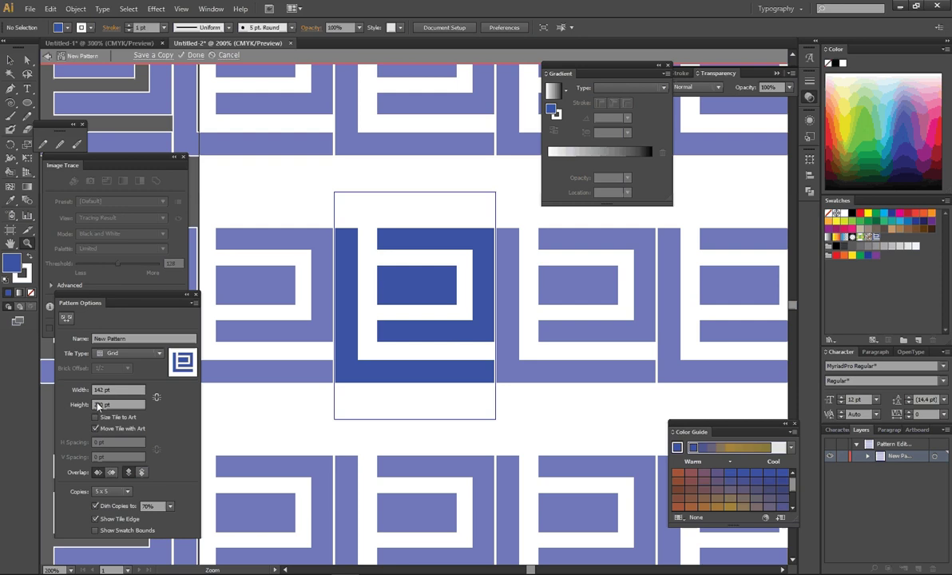
{"action": "double_click", "coordinate": [96, 406]}
{"action": "left_click", "coordinate": [158, 398]}
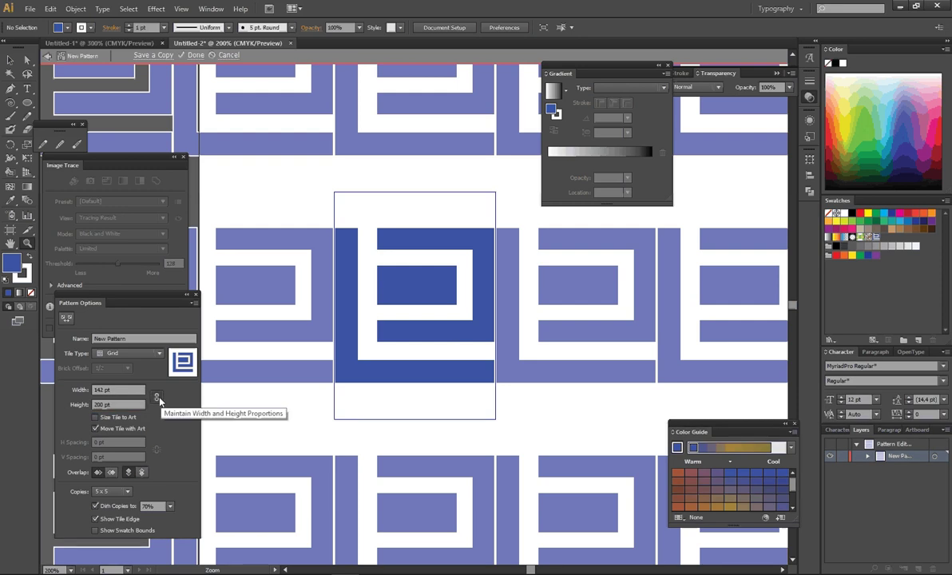
{"action": "double_click", "coordinate": [93, 403]}
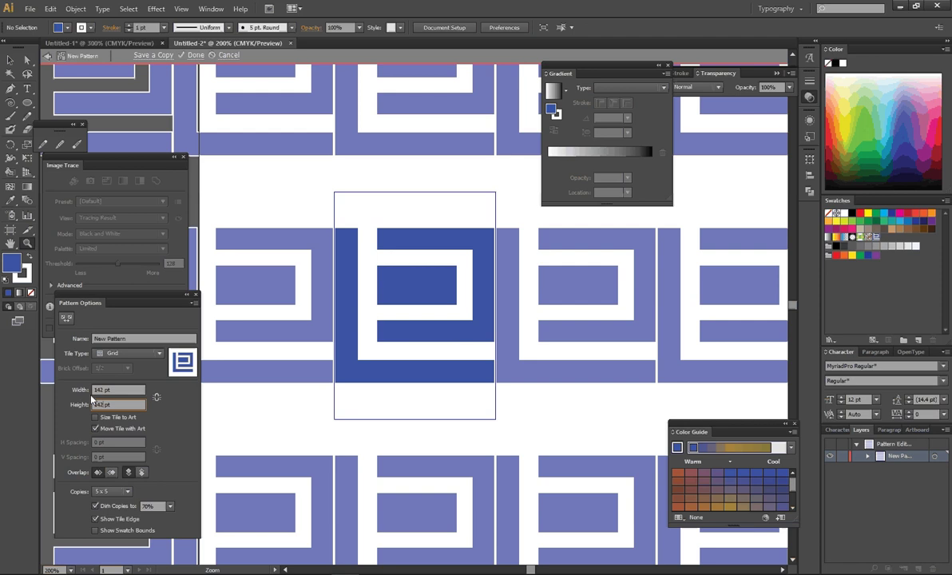
{"action": "type", "text": "142"}
{"action": "key", "text": "Return"}
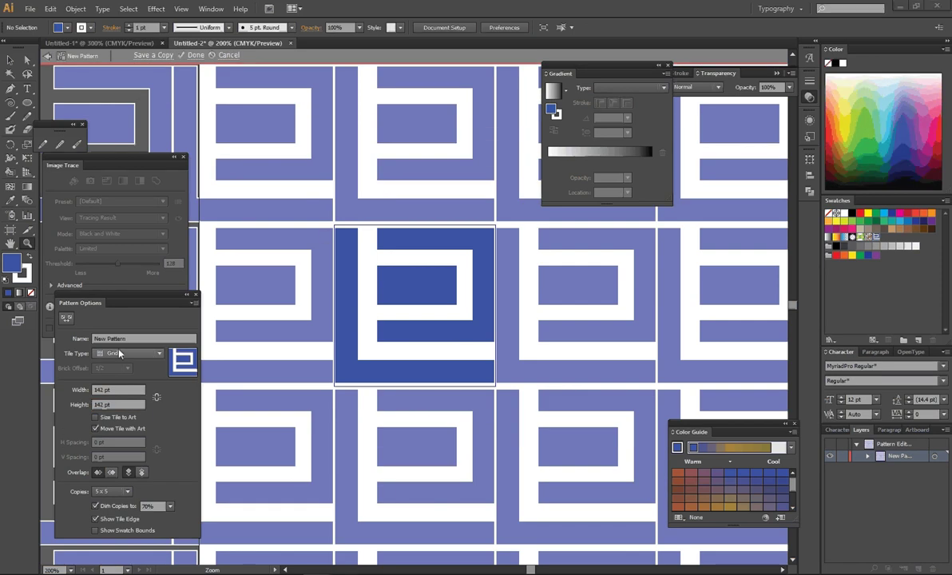
Step: Set the pattern's tile type to Brick by Row
{"action": "left_click", "coordinate": [128, 361]}
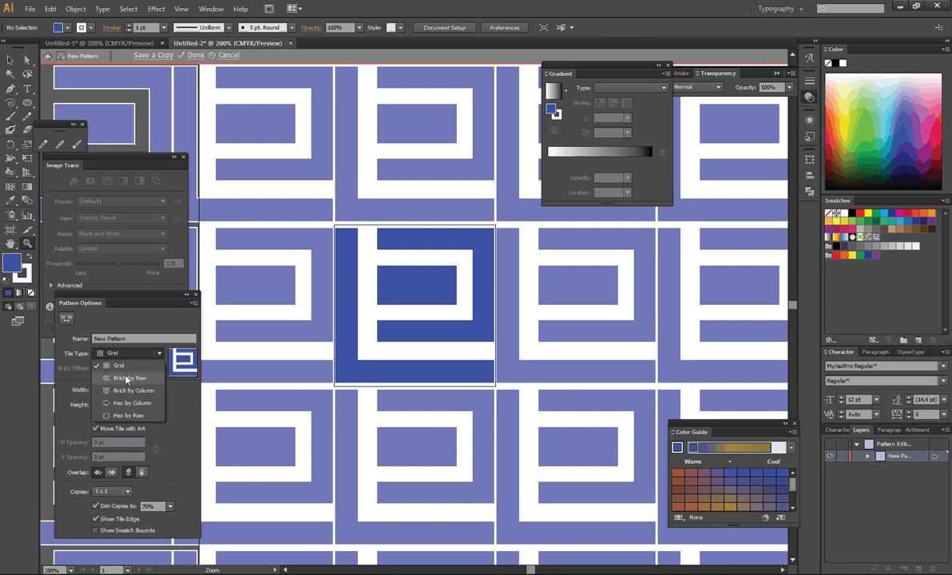
{"action": "left_click", "coordinate": [126, 378]}
{"action": "left_click", "coordinate": [136, 355]}
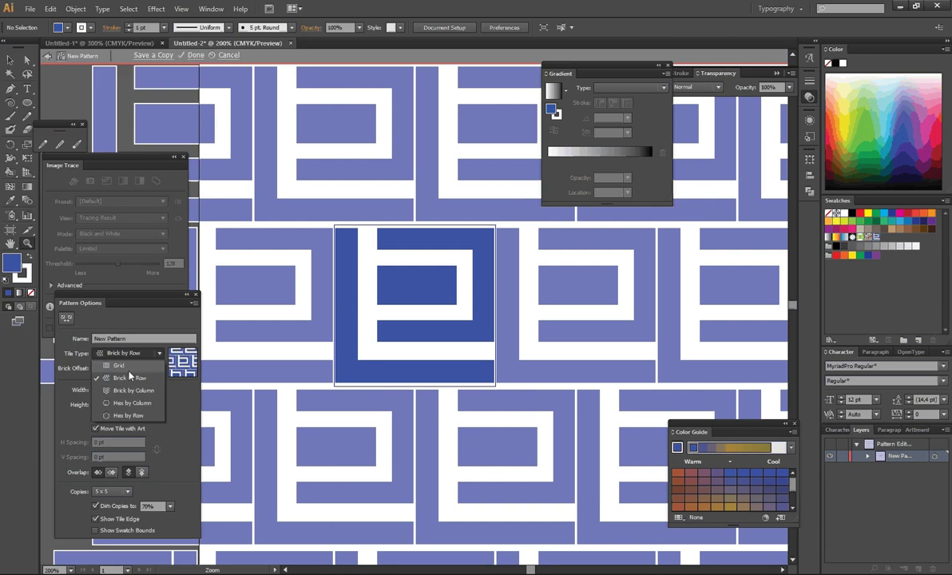
{"action": "left_click", "coordinate": [133, 391]}
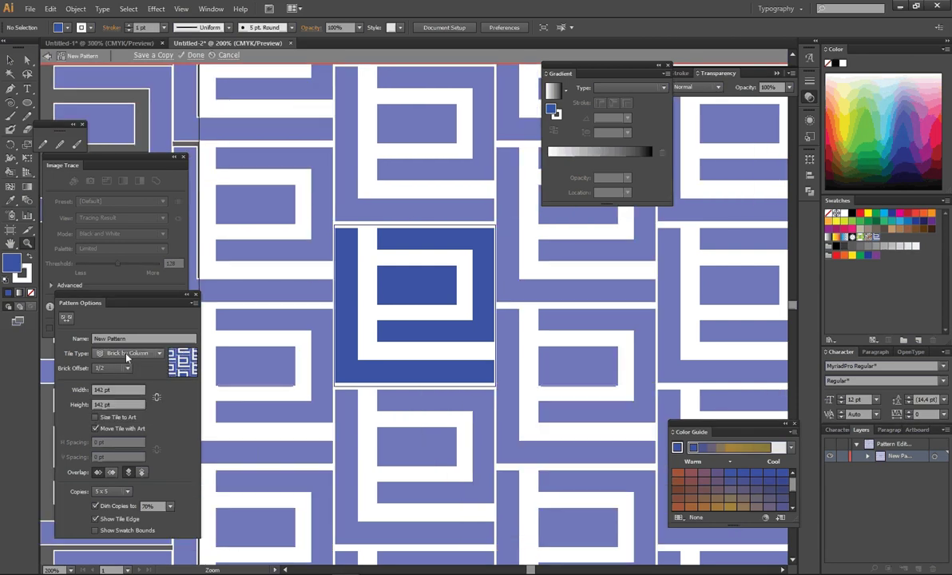
{"action": "left_click", "coordinate": [126, 356]}
{"action": "left_click", "coordinate": [130, 377]}
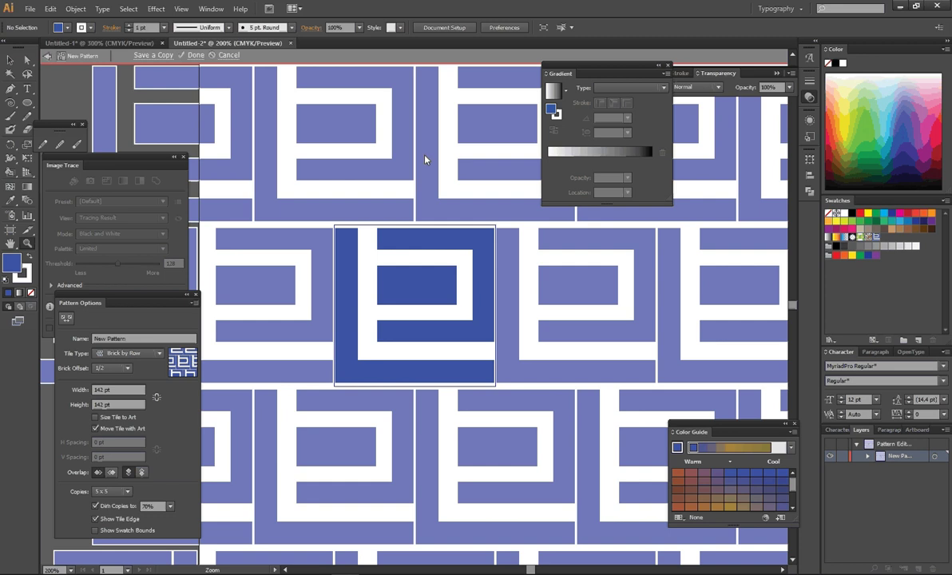
Step: Save a copy of the pattern as swatch New Pattern 2 and exit pattern editing
{"action": "left_click", "coordinate": [154, 55]}
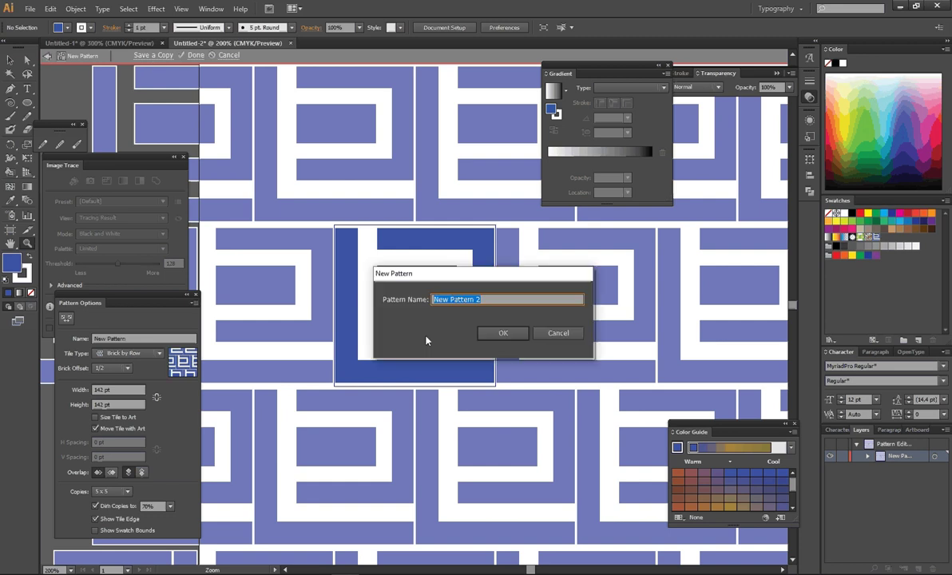
{"action": "left_click", "coordinate": [519, 336]}
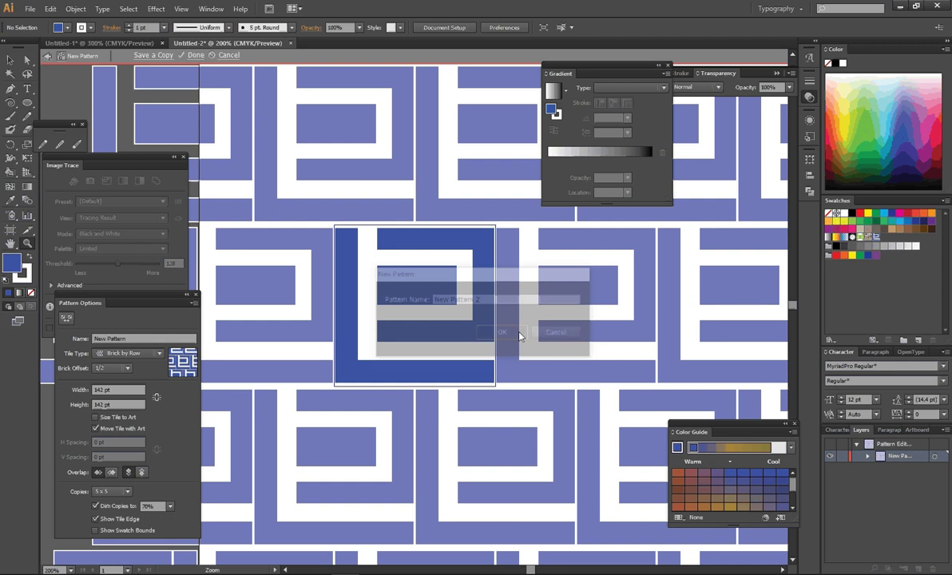
{"action": "left_click", "coordinate": [586, 315]}
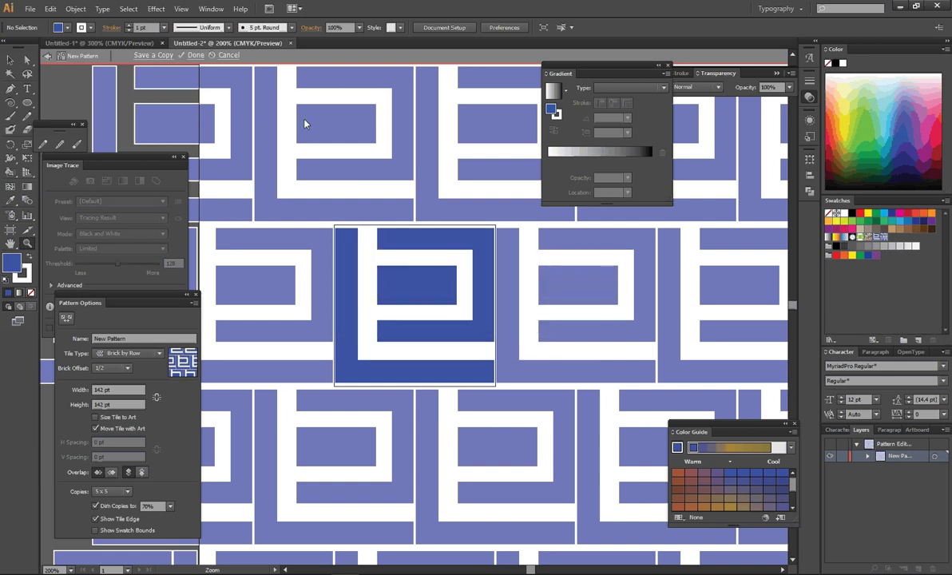
{"action": "left_click", "coordinate": [192, 55]}
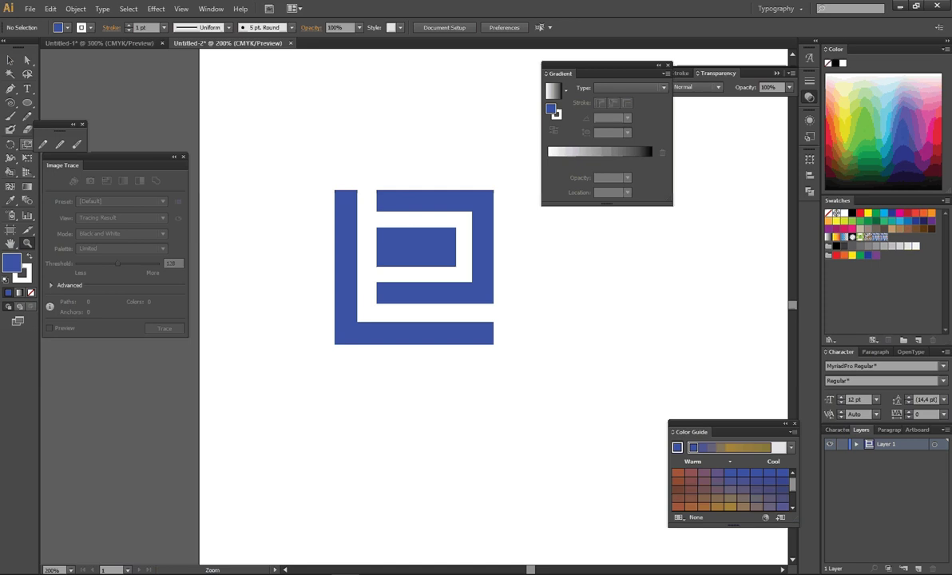
Step: Draw a hexagon below the logo with the Polygon Tool
{"action": "left_click_drag", "start_coordinate": [26, 102], "coordinate": [83, 149]}
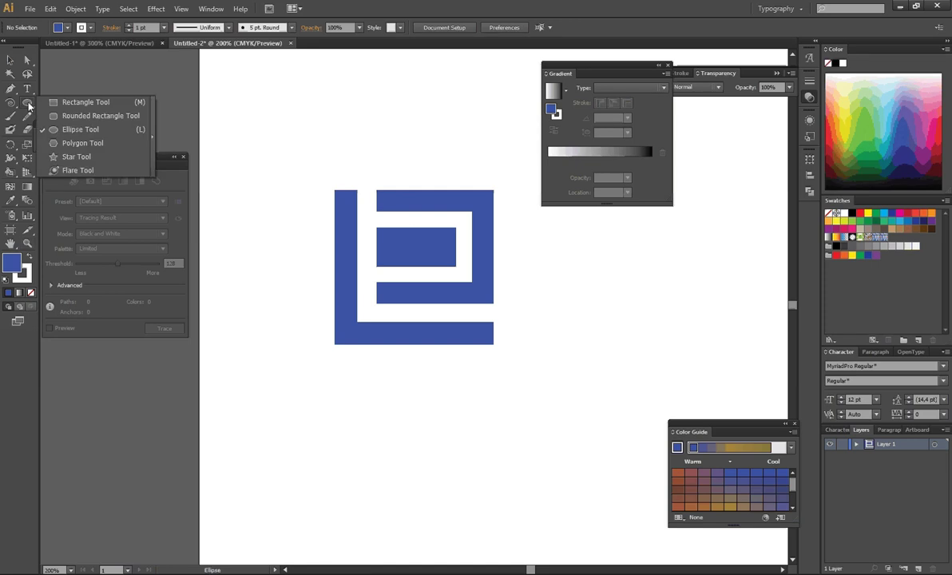
{"action": "left_click", "coordinate": [83, 147]}
{"action": "scroll", "coordinate": [435, 341], "scroll_direction": "down", "scroll_amount": 1}
{"action": "scroll", "coordinate": [451, 332], "scroll_direction": "down", "scroll_amount": 2}
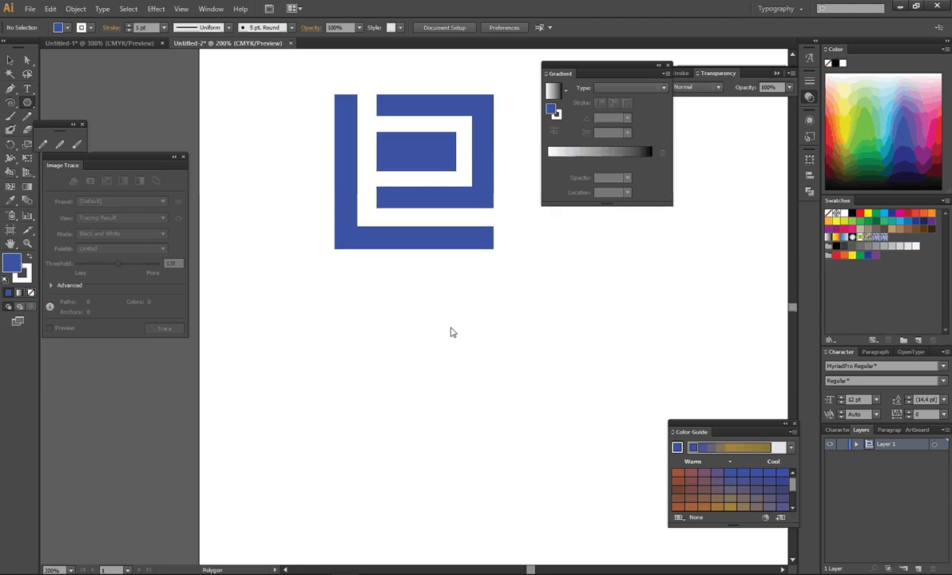
{"action": "mouse_move", "coordinate": [450, 308]}
{"action": "left_mouse_down"}
{"action": "mouse_move", "coordinate": [459, 380]}
{"action": "mouse_move", "coordinate": [452, 382]}
{"action": "left_mouse_up"}
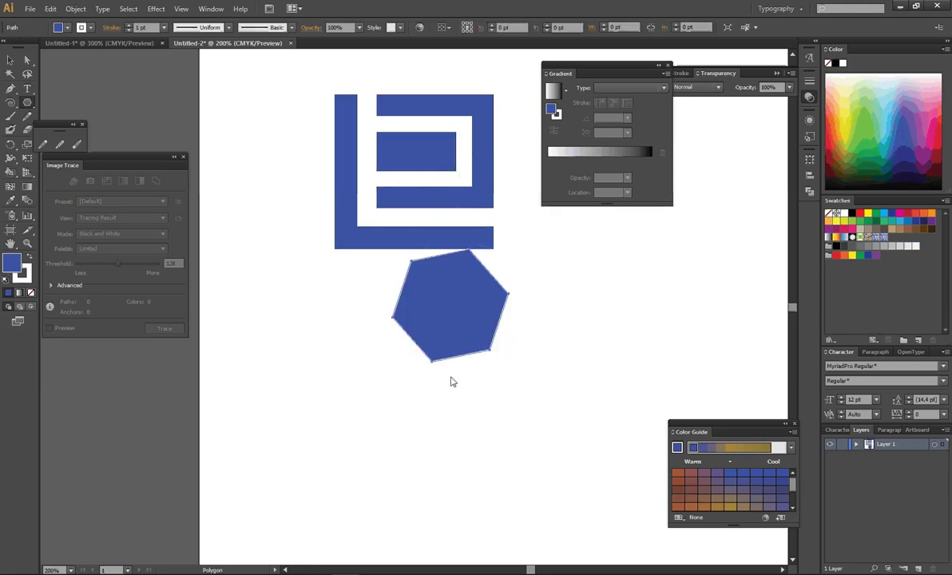
Step: Move the hexagon down the page and enlarge it to about 214 × 207 pt
{"action": "left_click", "coordinate": [11, 62]}
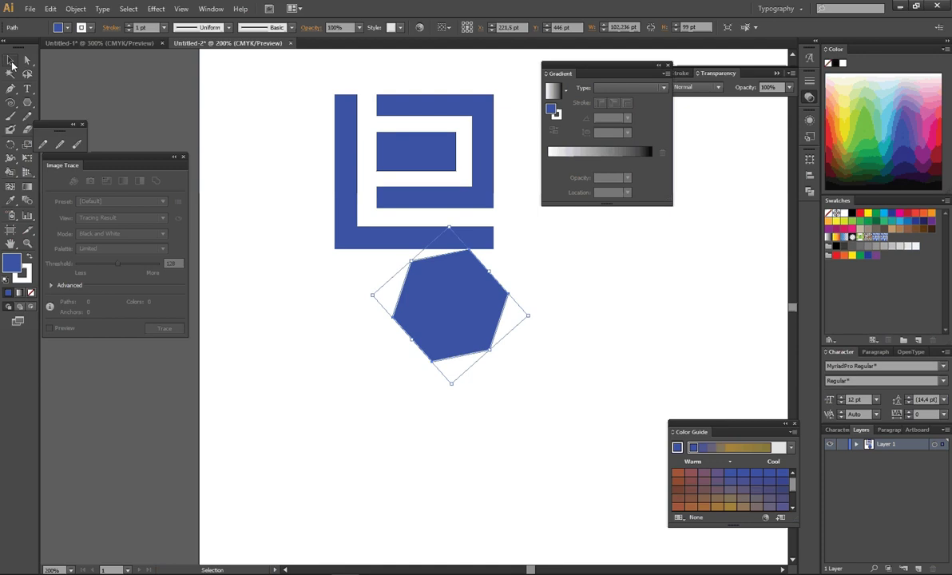
{"action": "left_click_drag", "start_coordinate": [488, 339], "coordinate": [481, 461]}
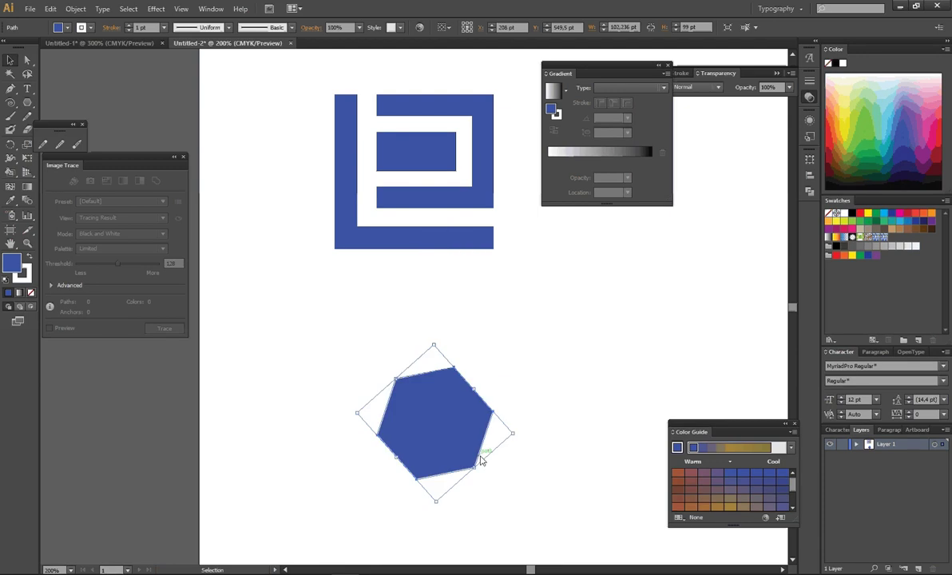
{"action": "left_click_drag", "start_coordinate": [513, 438], "coordinate": [557, 438]}
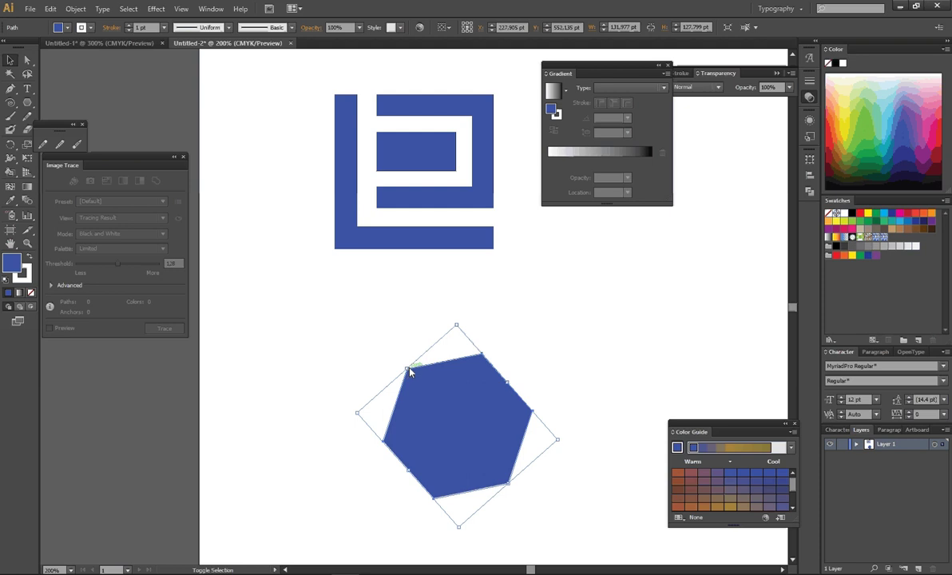
{"action": "left_click_drag", "start_coordinate": [410, 372], "coordinate": [357, 312]}
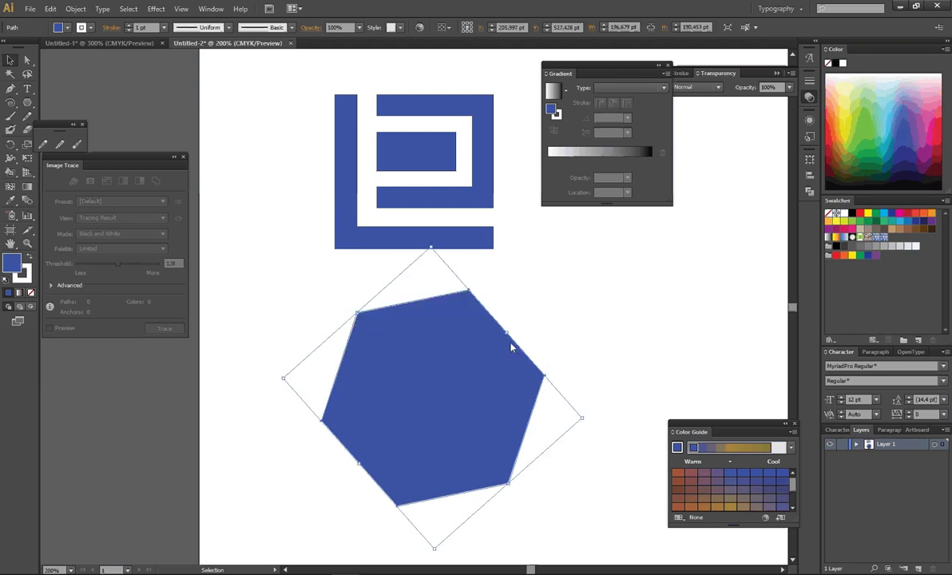
{"action": "left_click_drag", "start_coordinate": [504, 335], "coordinate": [519, 326]}
{"action": "left_click_drag", "start_coordinate": [450, 378], "coordinate": [441, 396]}
{"action": "left_click", "coordinate": [613, 330]}
Step: Fill the hexagon with the New Pattern swatch and stretch it to roughly 231 × 223 pt
{"action": "left_click", "coordinate": [407, 414]}
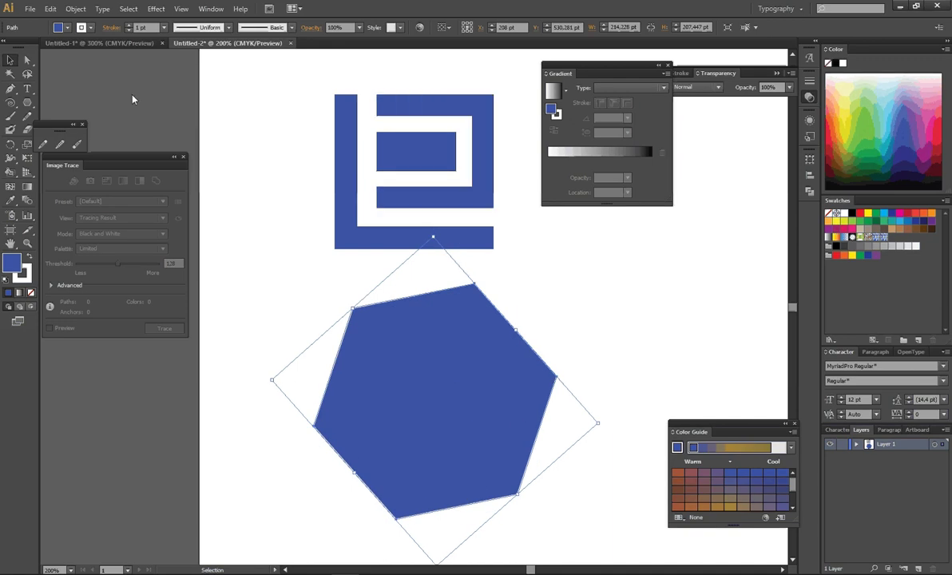
{"action": "left_click", "coordinate": [876, 238]}
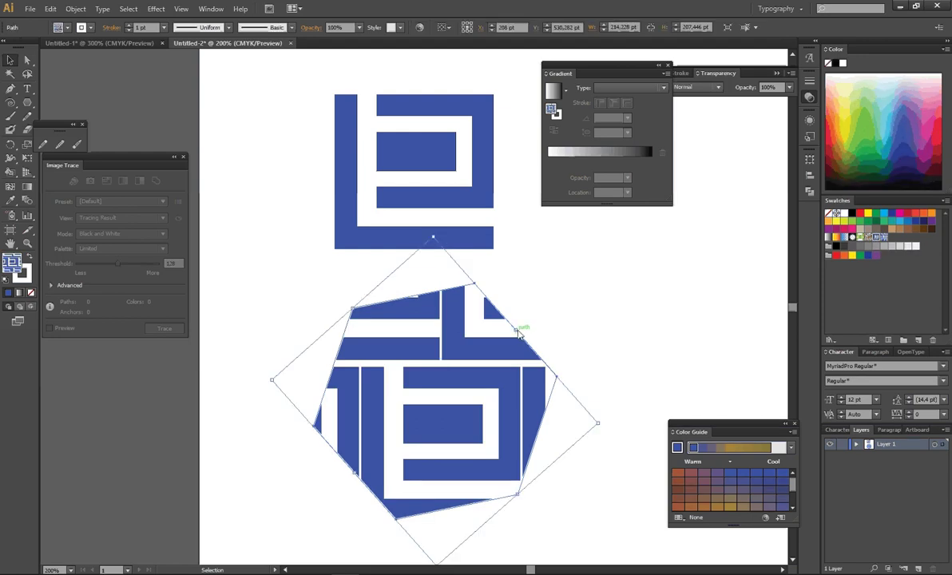
{"action": "left_click_drag", "start_coordinate": [518, 331], "coordinate": [578, 335]}
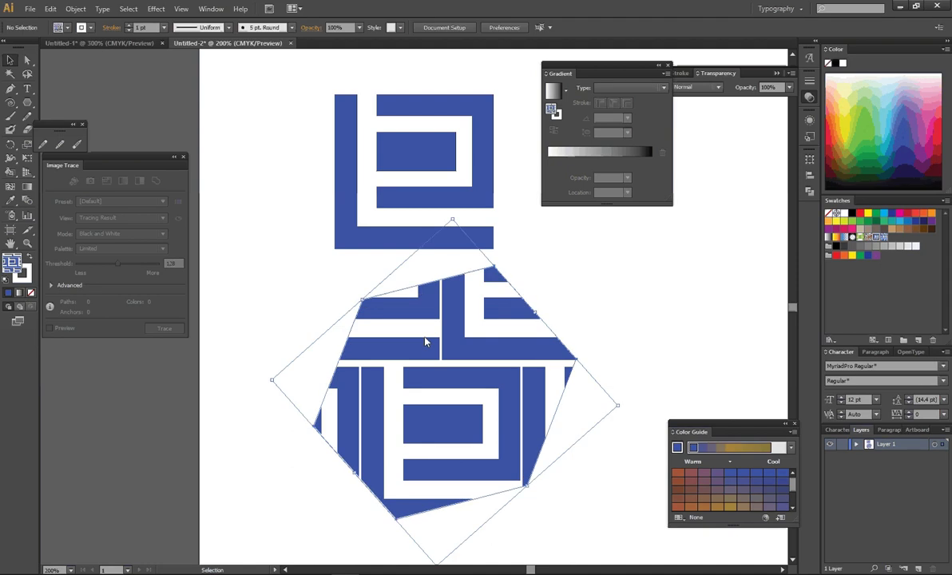
{"action": "mouse_move", "coordinate": [364, 305]}
{"action": "left_mouse_down"}
{"action": "mouse_move", "coordinate": [350, 296]}
{"action": "mouse_move", "coordinate": [352, 306]}
{"action": "left_mouse_up"}
{"action": "left_click", "coordinate": [623, 312]}
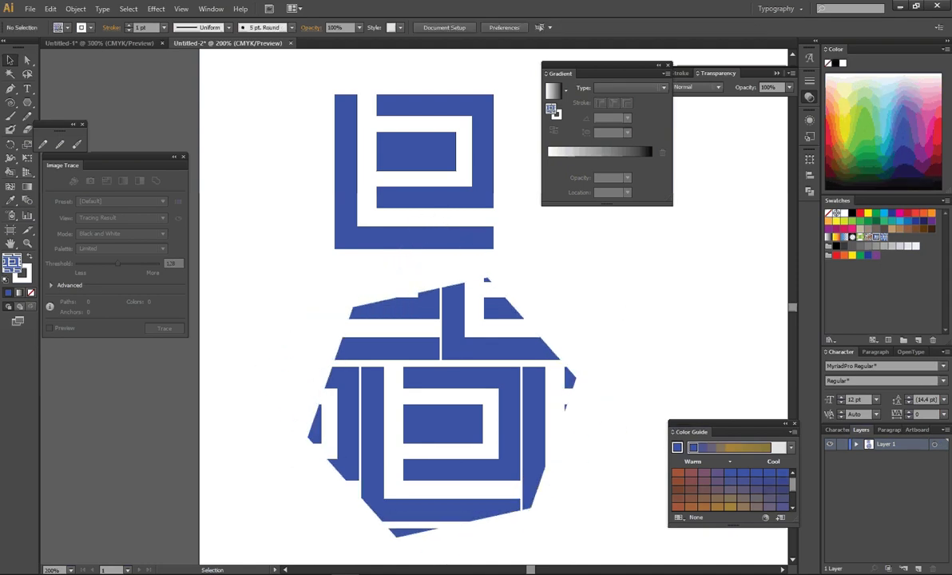